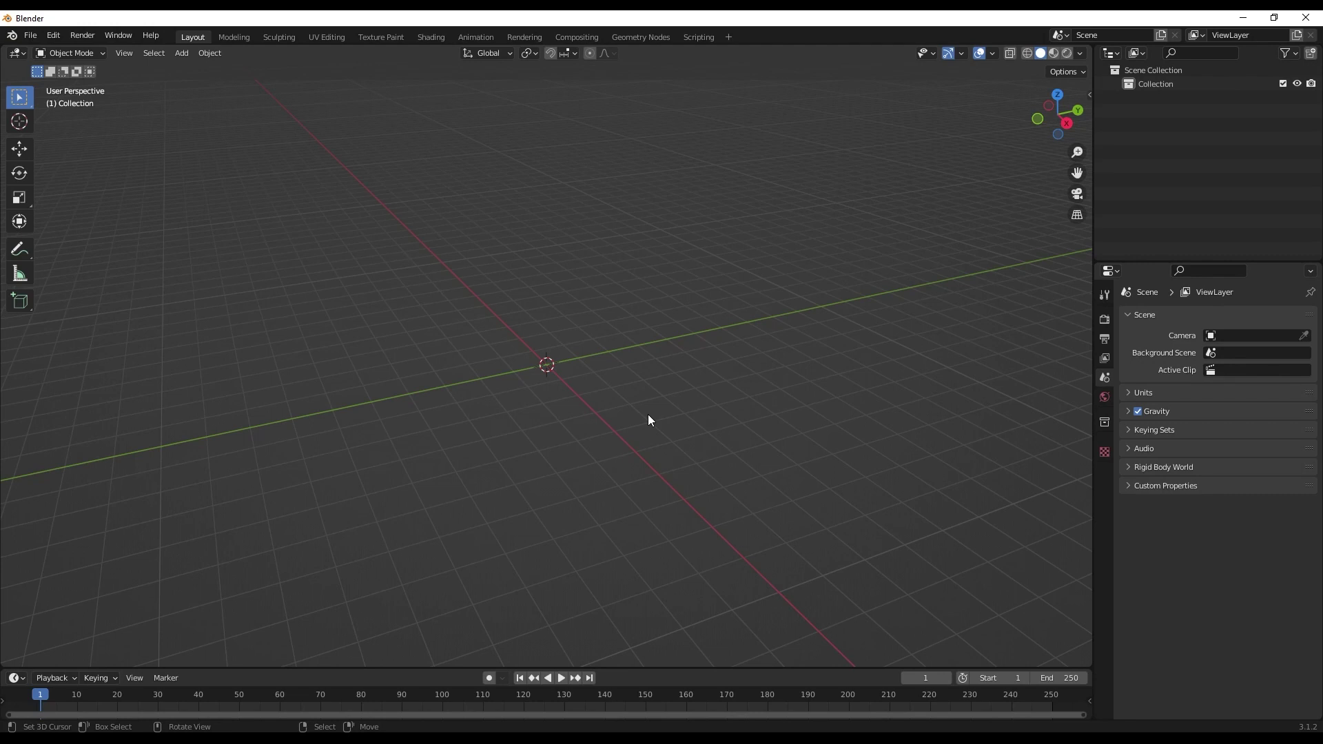
- Add a mesh plane at the origin and scale it by 8
{"action": "key", "text": "shift+a"}
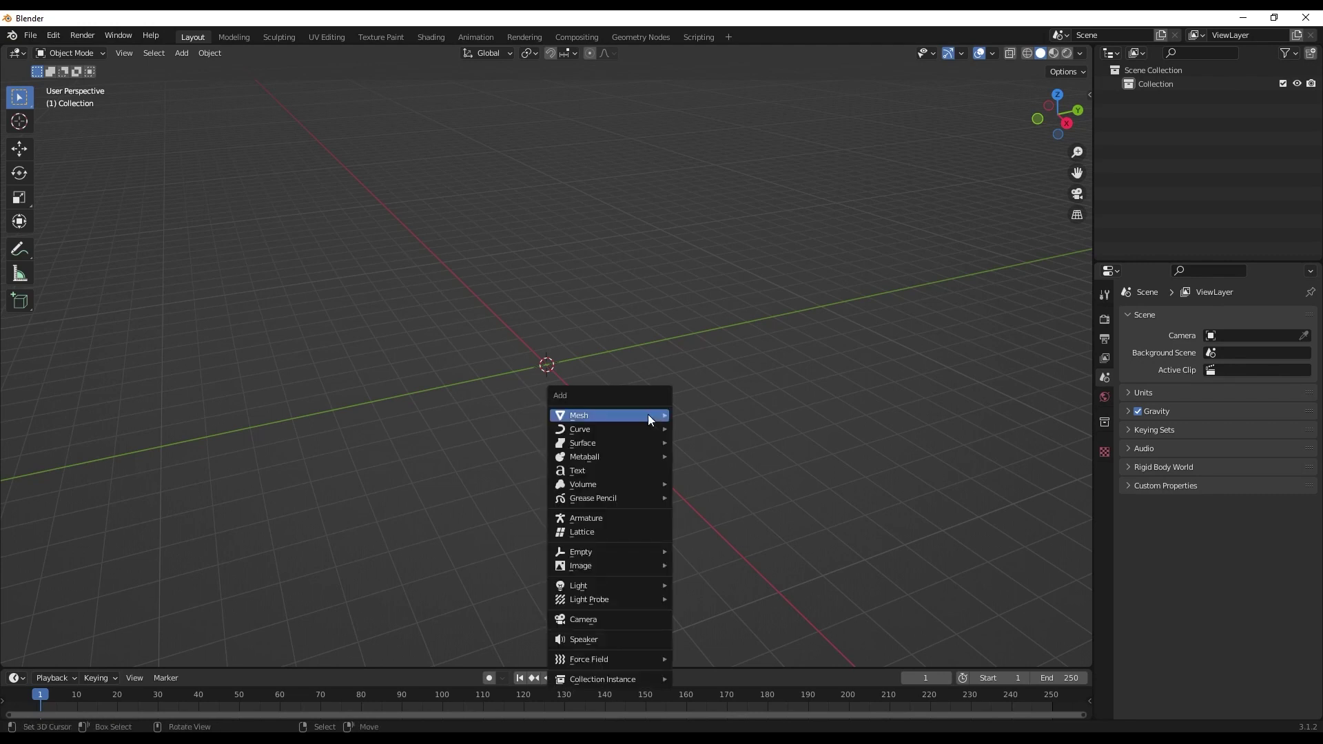
{"action": "mouse_move", "coordinate": [648, 415]}
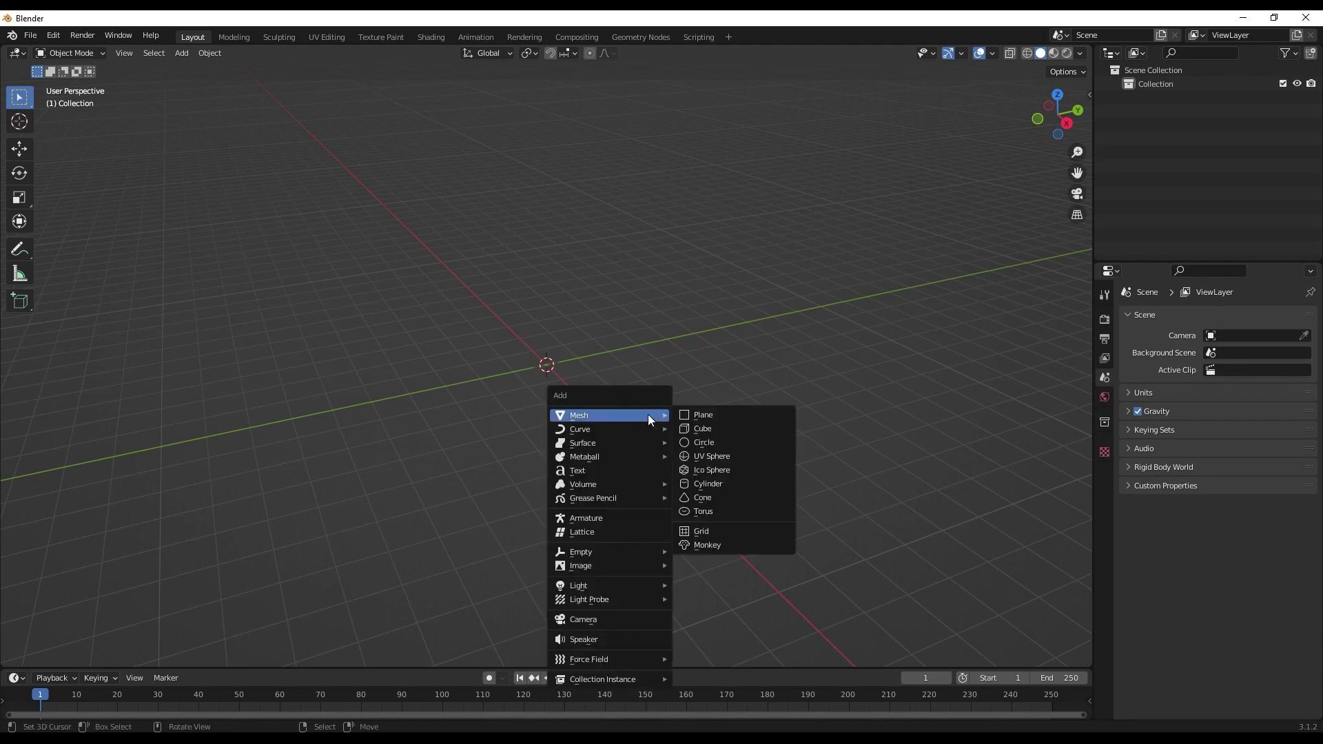
{"action": "left_click", "coordinate": [701, 416]}
{"action": "key", "text": "s"}
{"action": "key", "text": "8"}
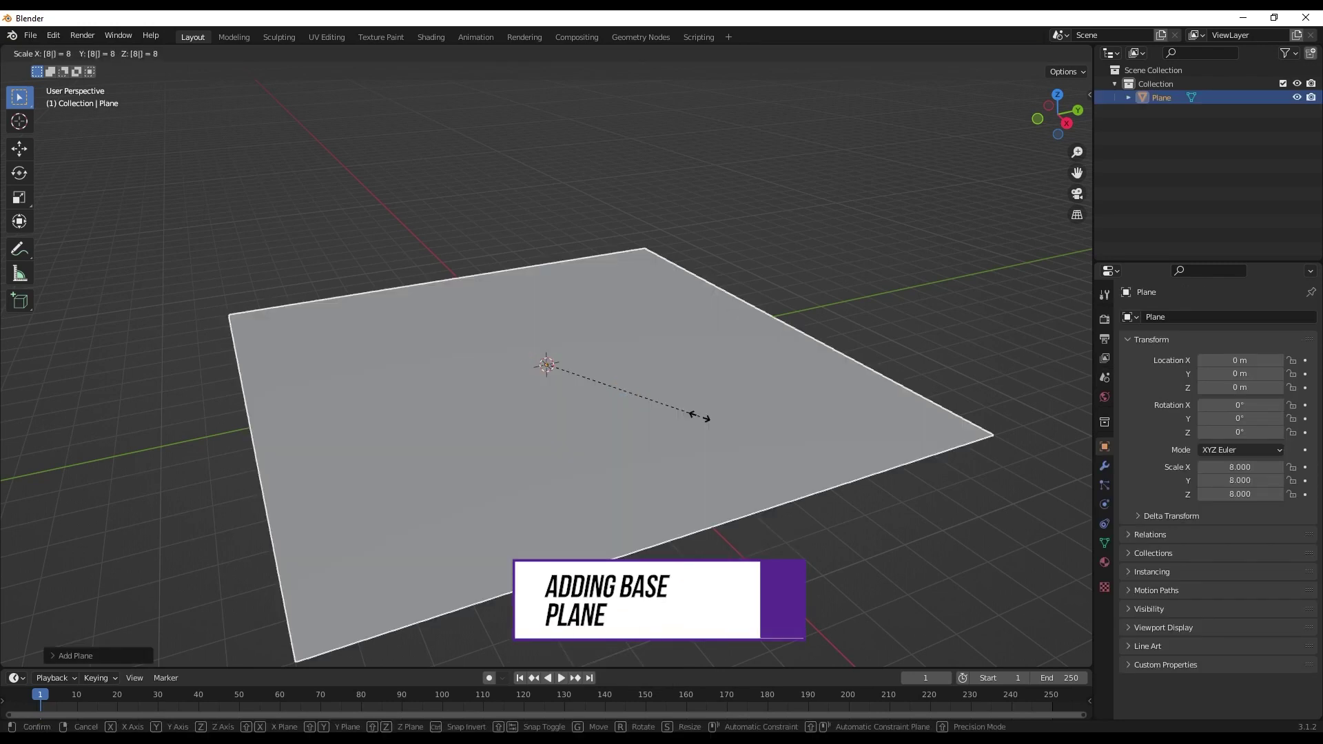
{"action": "key", "text": "Return"}
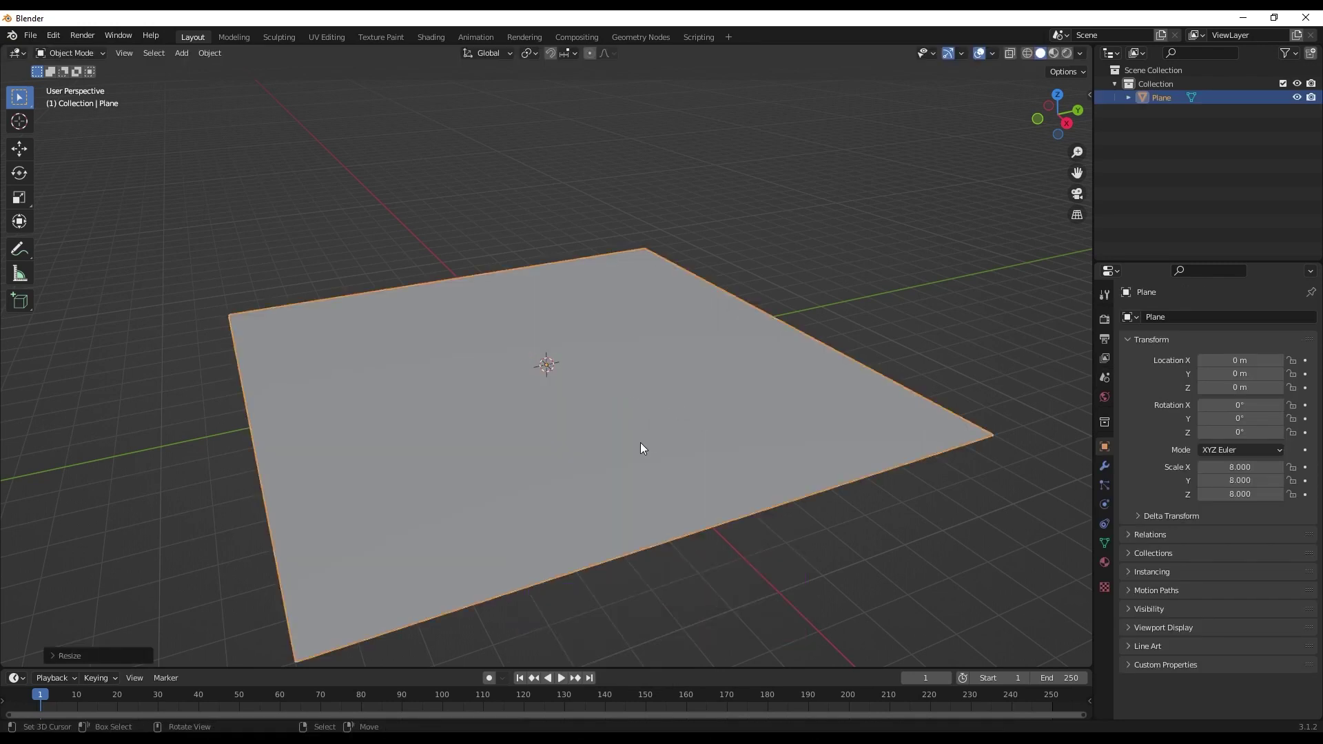
- Subdivide the plane's mesh with 100 cuts and return to Object Mode
{"action": "key", "text": "Tab"}
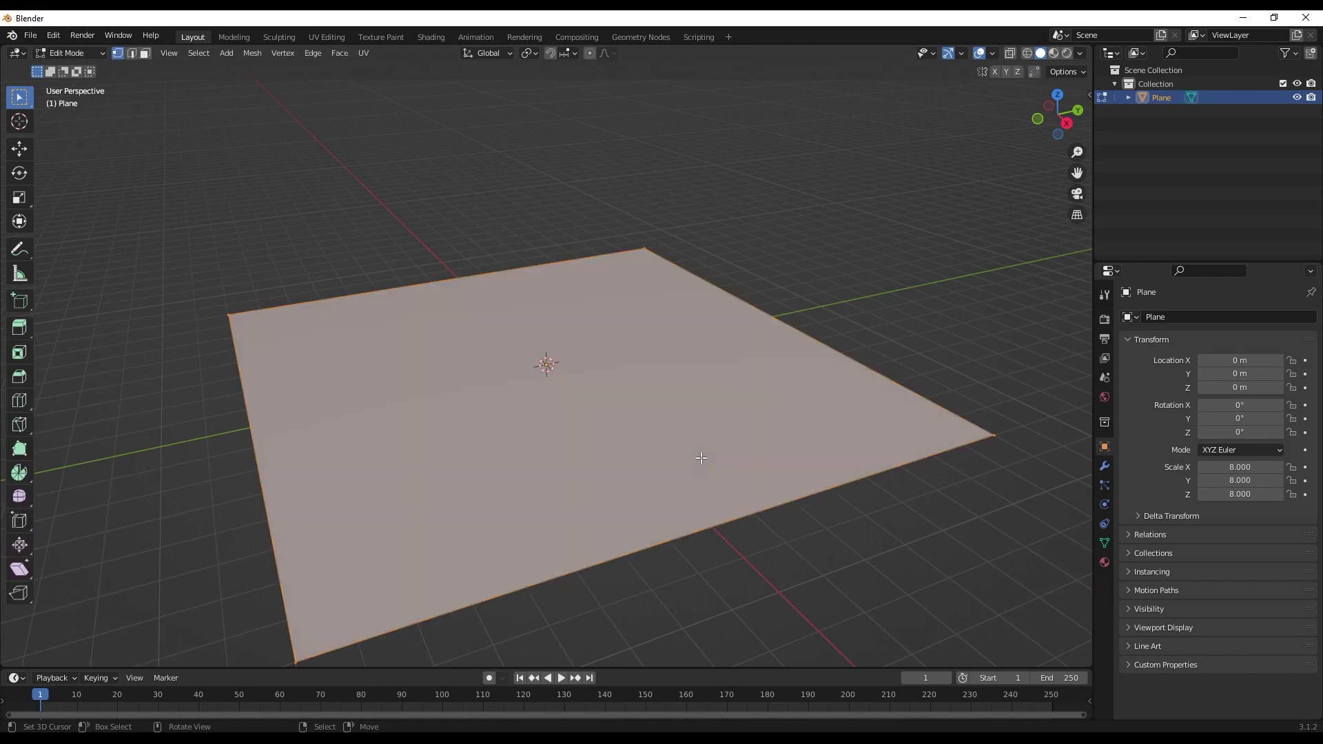
{"action": "right_click", "coordinate": [701, 458]}
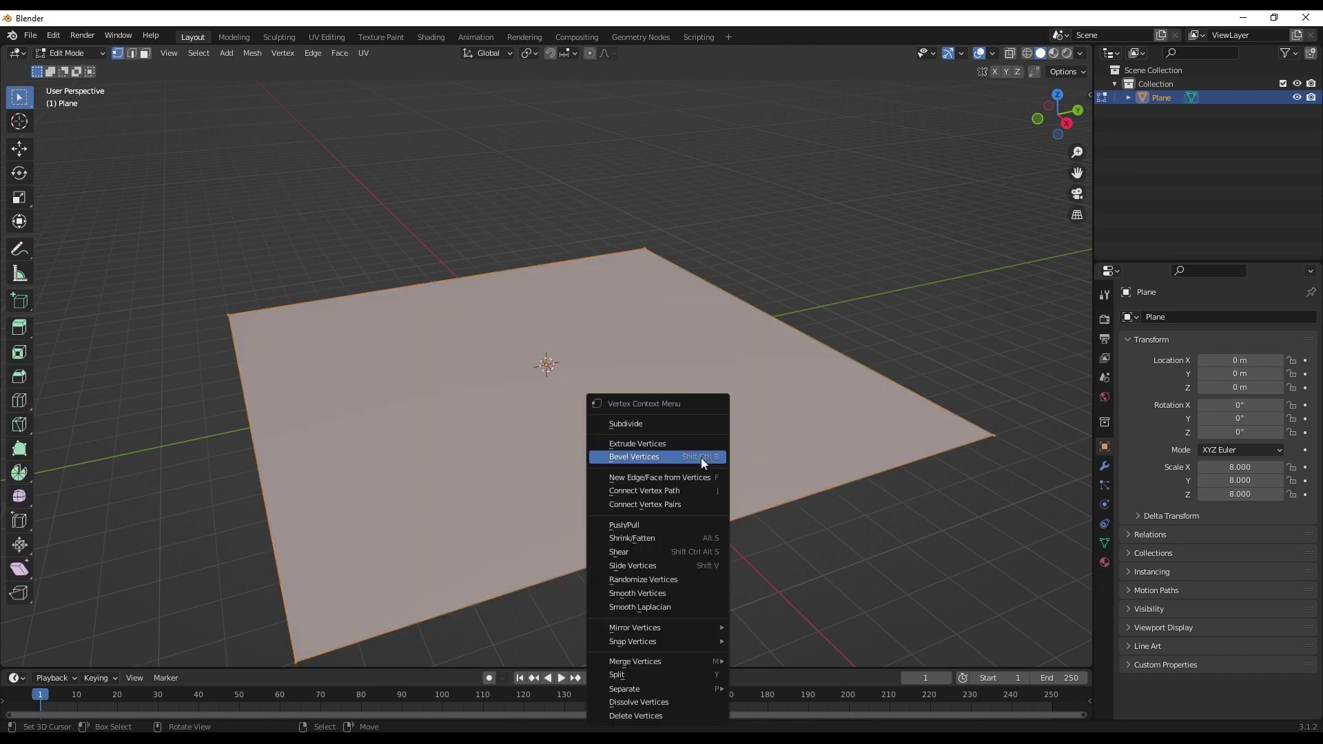
{"action": "left_click", "coordinate": [679, 426]}
{"action": "left_click", "coordinate": [60, 658]}
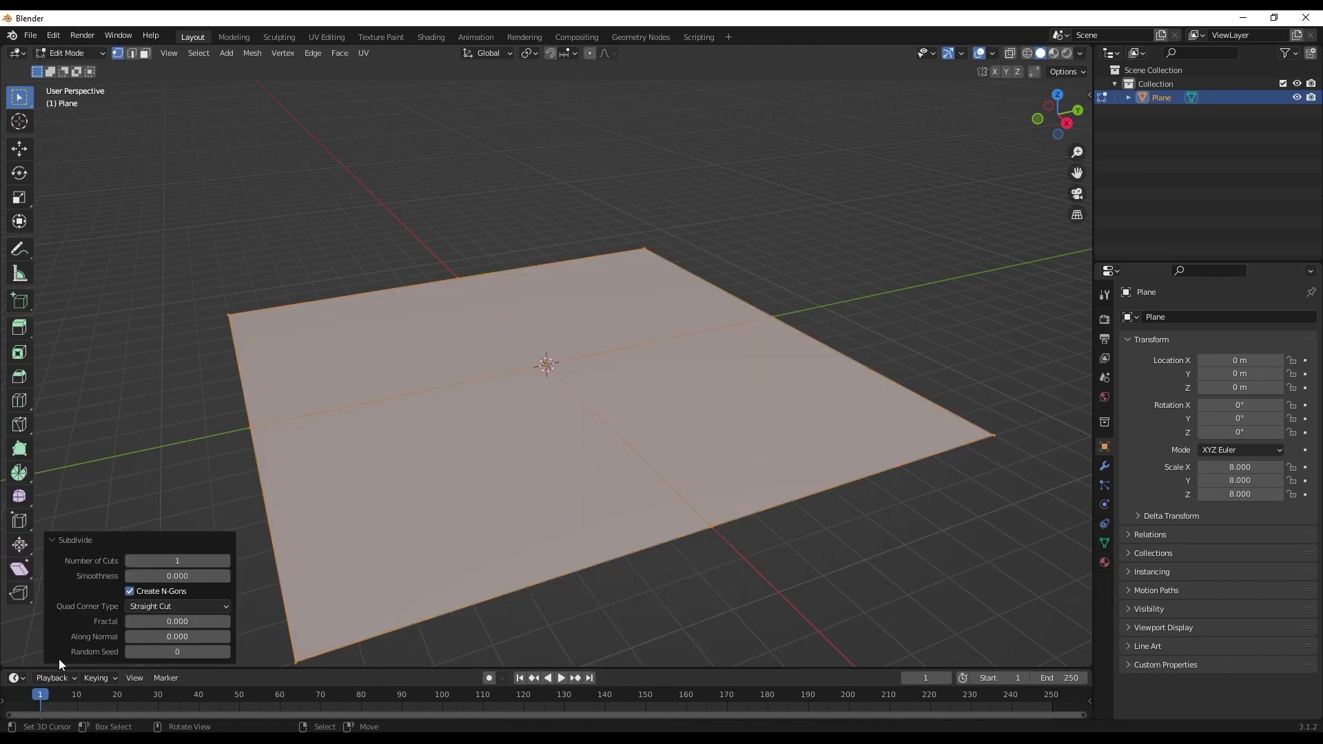
{"action": "left_click", "coordinate": [177, 560]}
{"action": "type", "text": "100"}
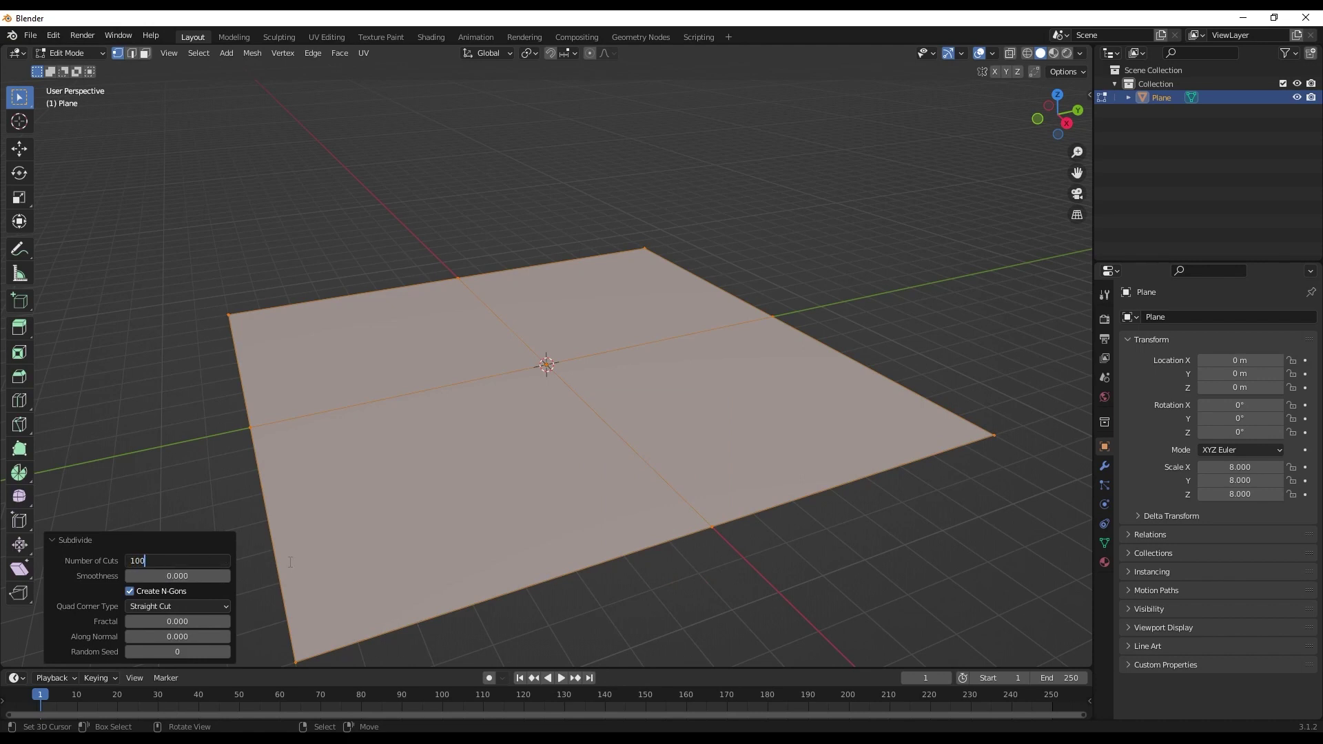
{"action": "key", "text": "Return"}
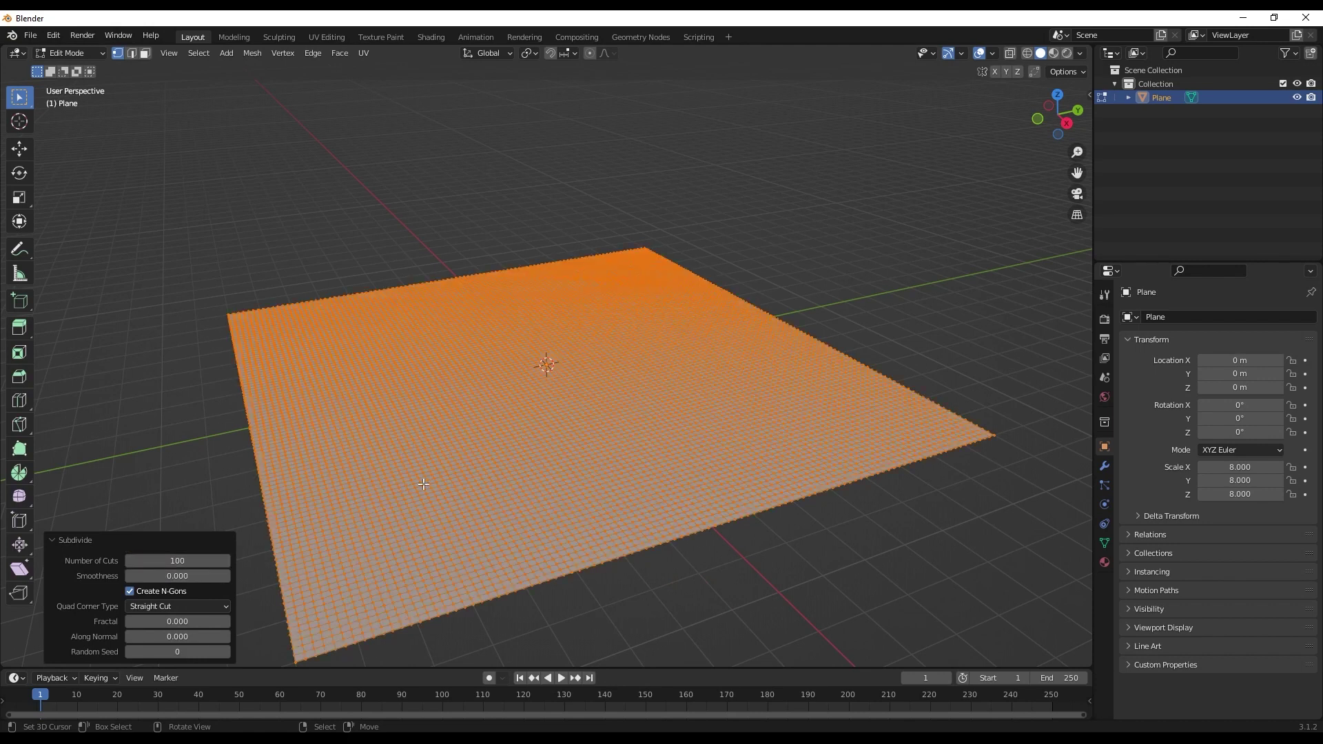
{"action": "key", "text": "Tab"}
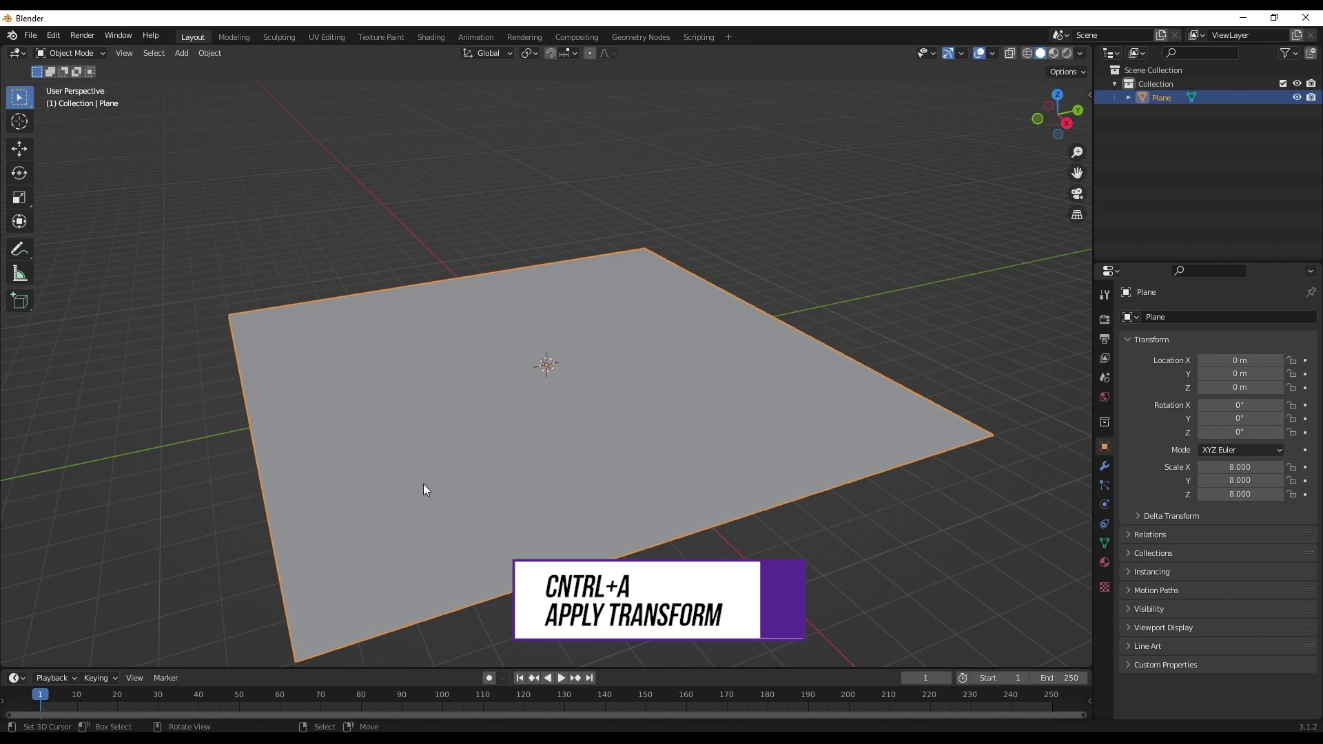
- Apply all transforms to the plane and give it a Displace modifier with a new texture
{"action": "key", "text": "ctrl+a"}
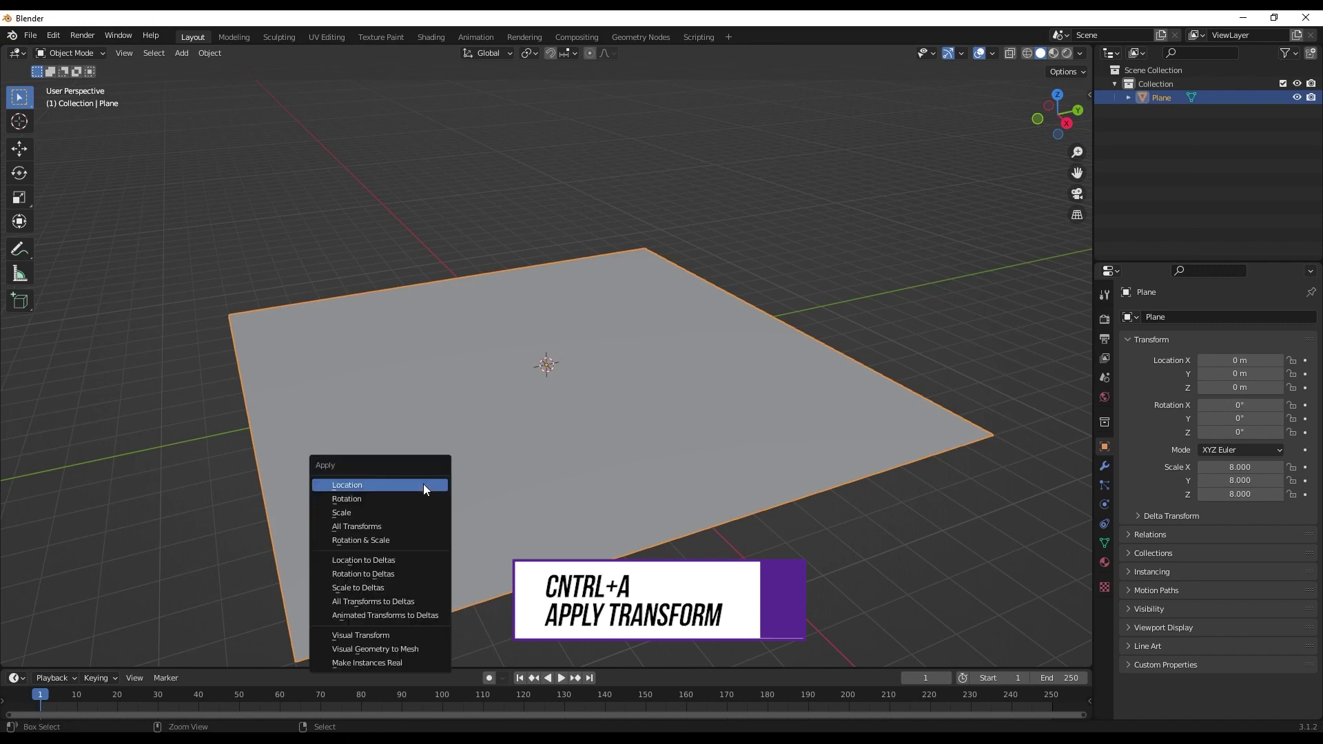
{"action": "left_click", "coordinate": [407, 527]}
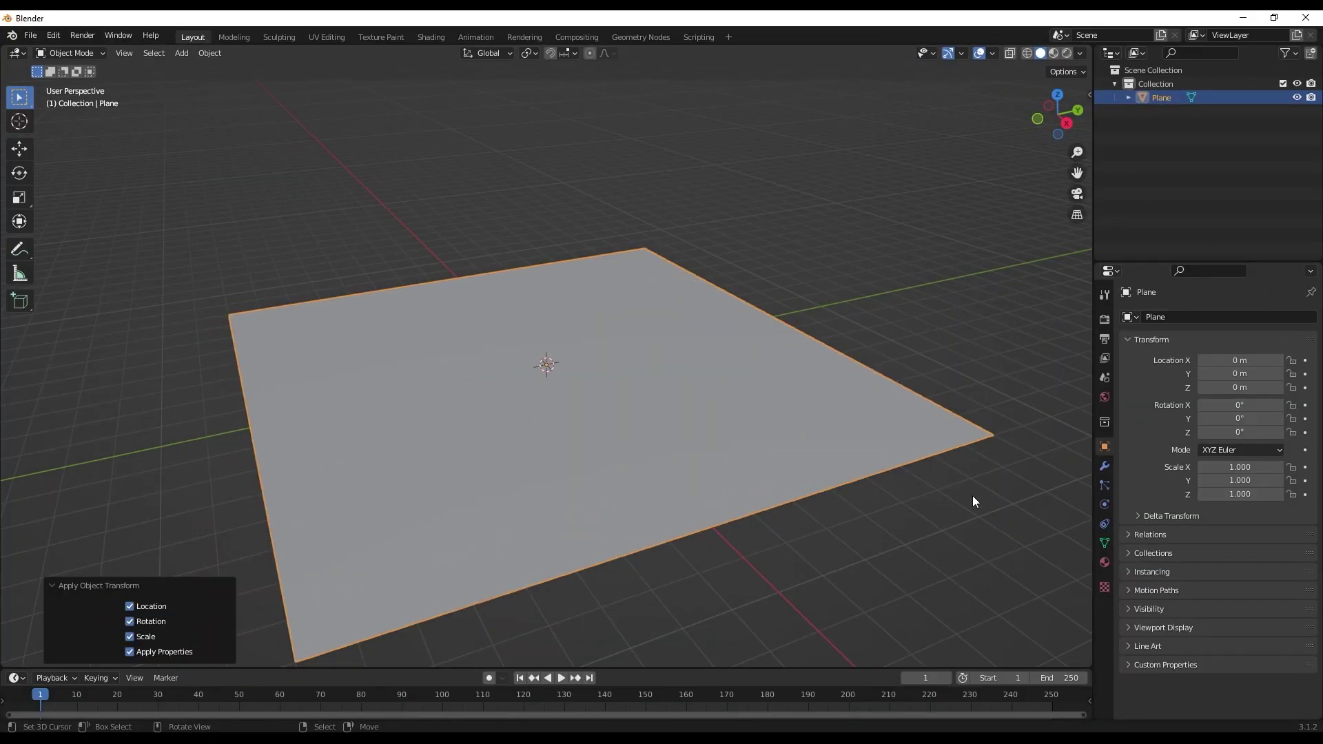
{"action": "left_click", "coordinate": [1105, 466]}
{"action": "left_click", "coordinate": [1156, 317]}
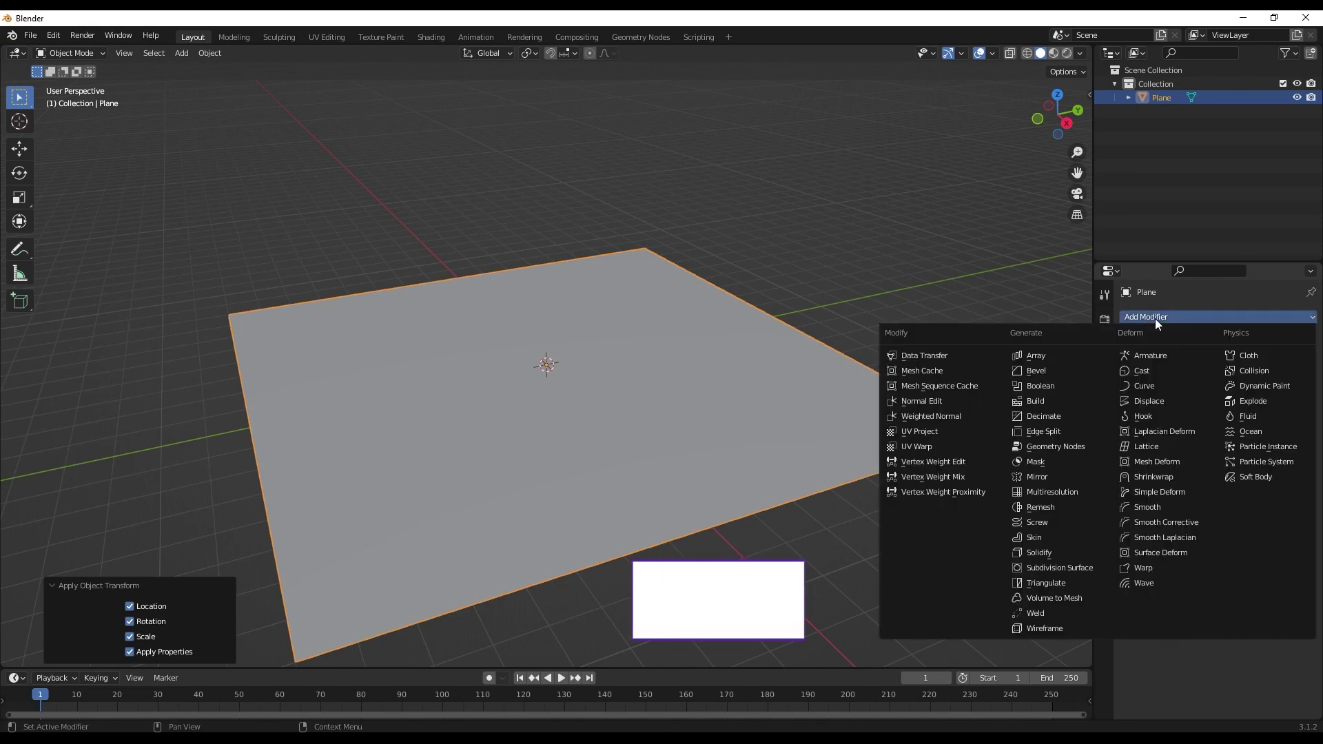
{"action": "left_click", "coordinate": [1144, 404]}
{"action": "left_click", "coordinate": [1230, 357]}
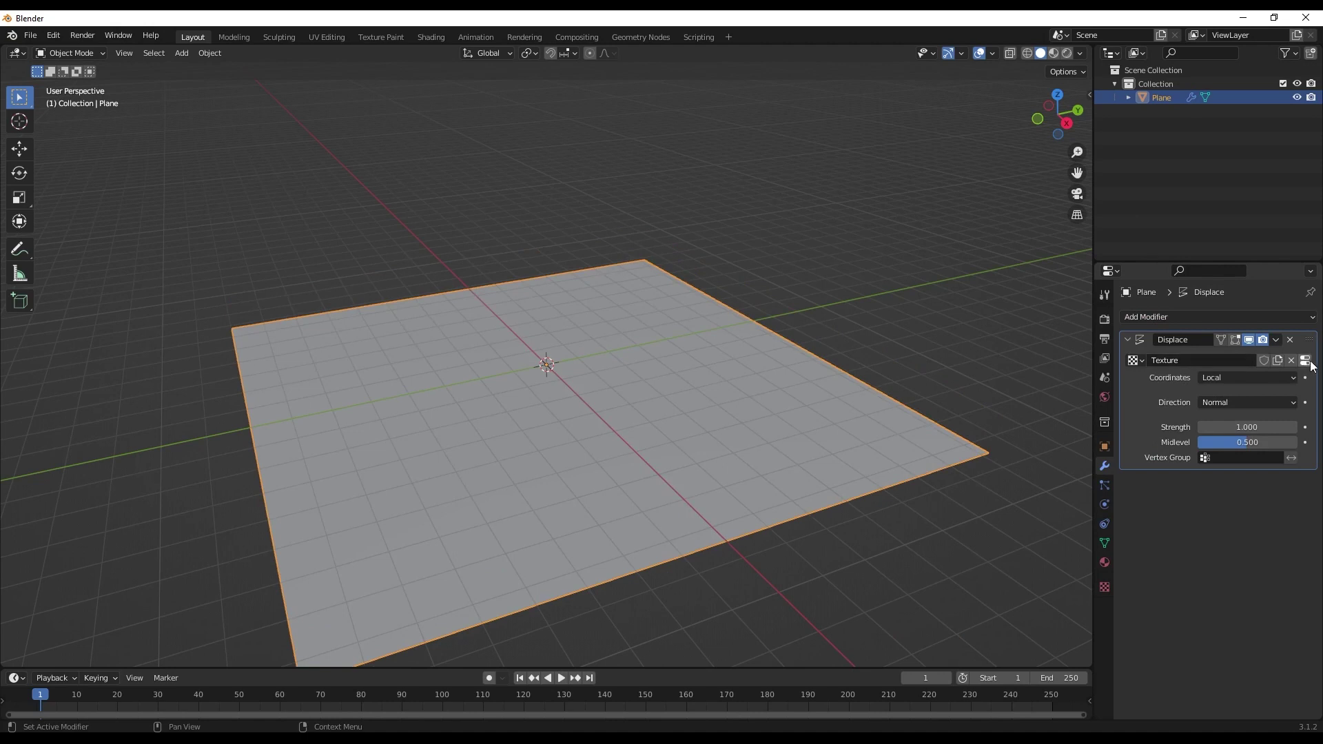
- Set the displacement texture's type to Distorted Noise and its size to 3.00
{"action": "left_click", "coordinate": [1307, 361]}
{"action": "left_click", "coordinate": [1211, 359]}
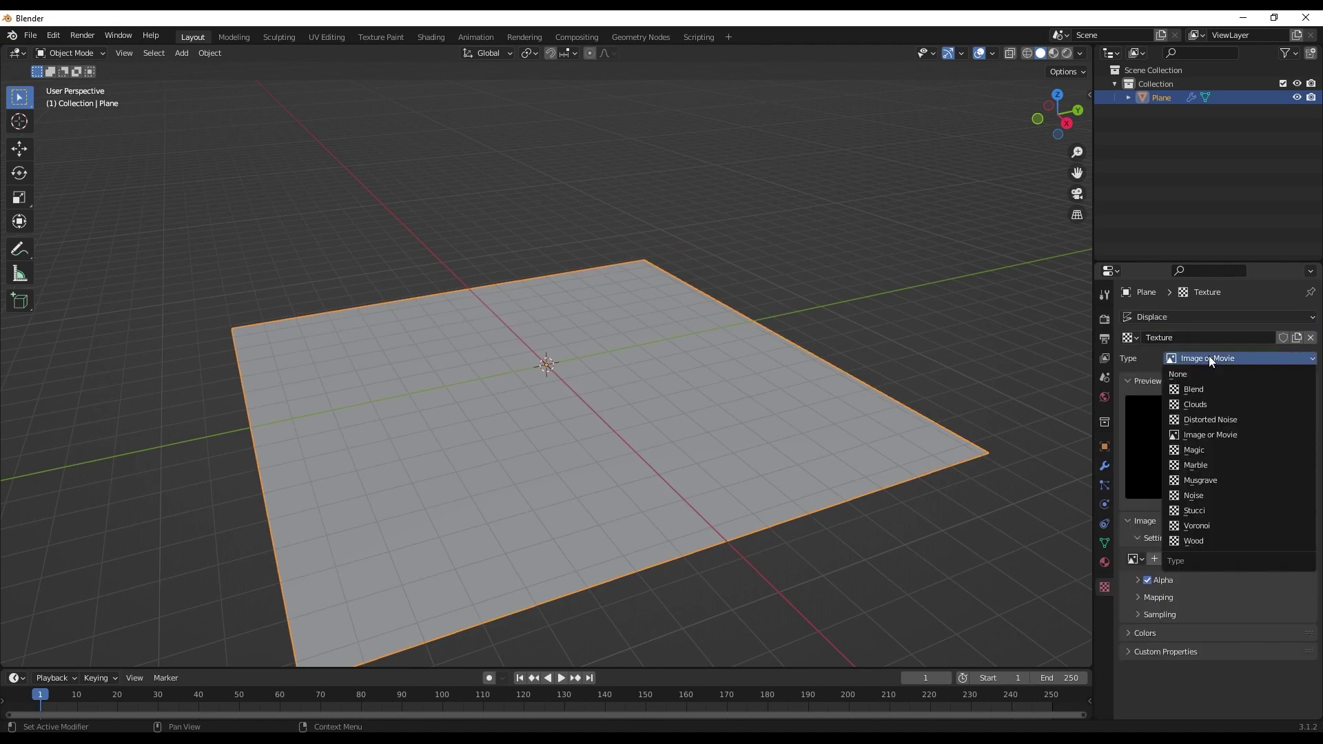
{"action": "left_click", "coordinate": [1214, 419]}
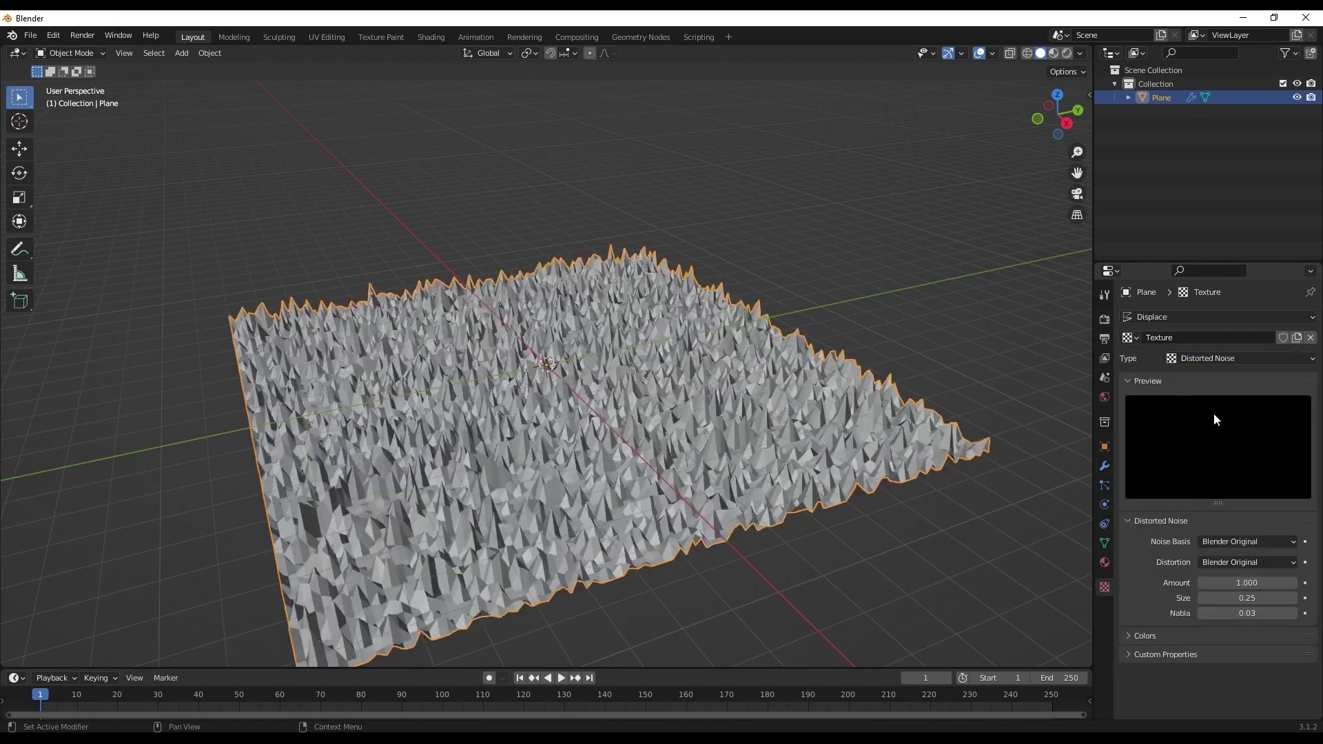
{"action": "left_click_drag", "start_coordinate": [1248, 598], "coordinate": [1289, 599]}
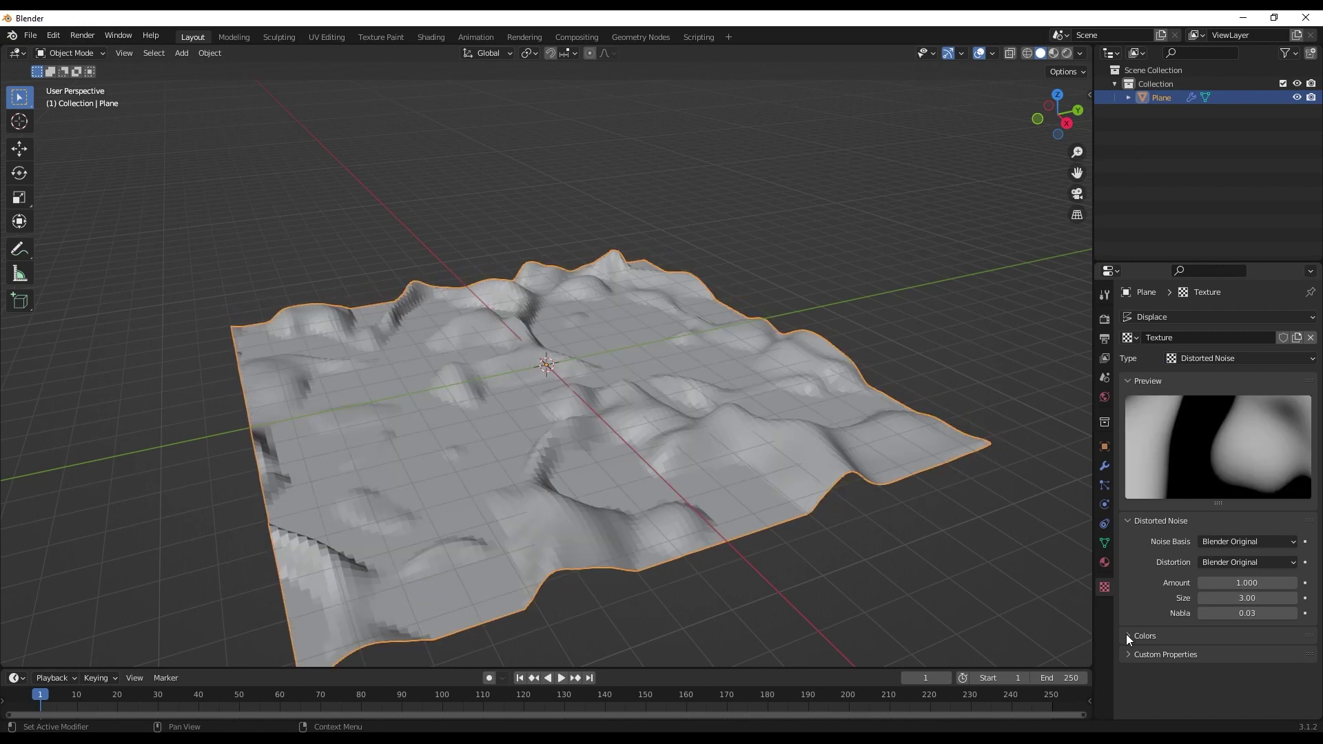
- Adjust the noise texture's color settings to soften the terrain's relief
{"action": "left_click", "coordinate": [1126, 634]}
{"action": "scroll", "coordinate": [1140, 610], "scroll_direction": "down", "scroll_amount": 3}
{"action": "left_click_drag", "start_coordinate": [1241, 656], "coordinate": [1215, 655]}
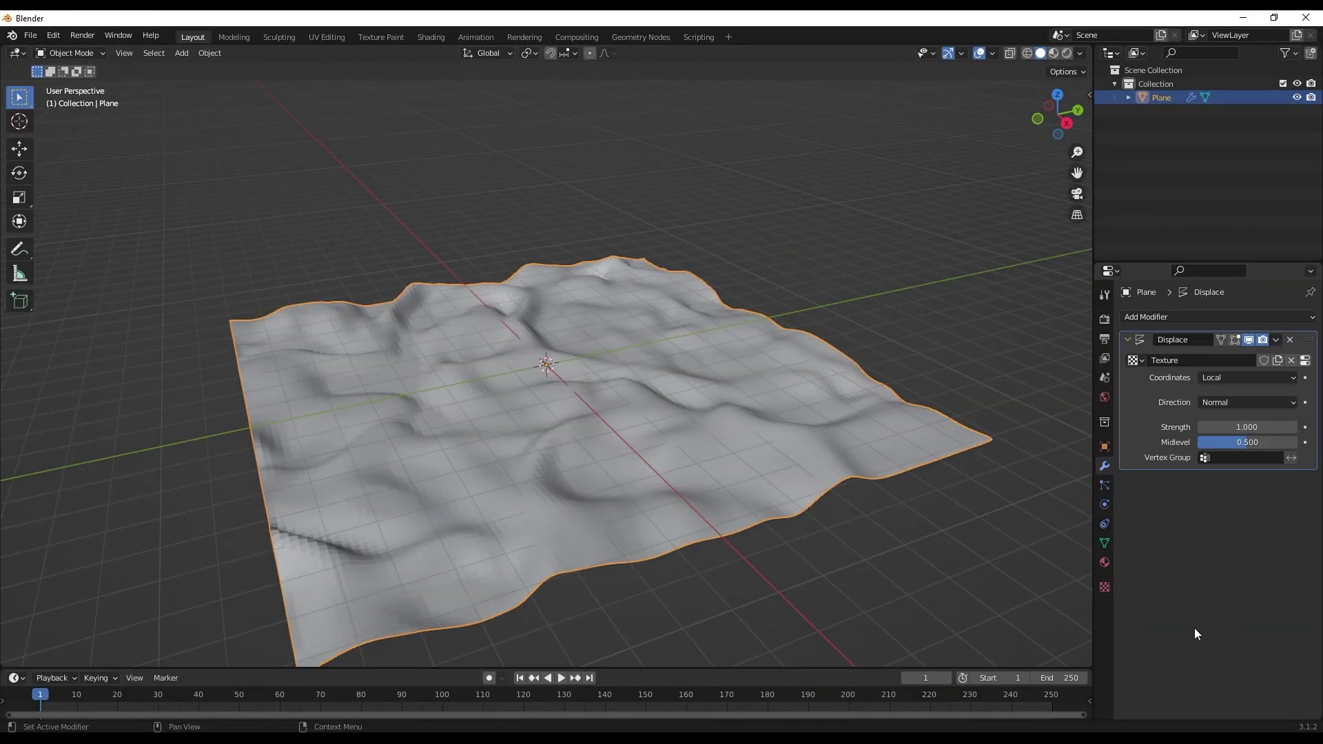
- Add a Subdivision Surface modifier above Displace with viewport level 2, and shade the terrain smooth
{"action": "left_click", "coordinate": [1194, 316]}
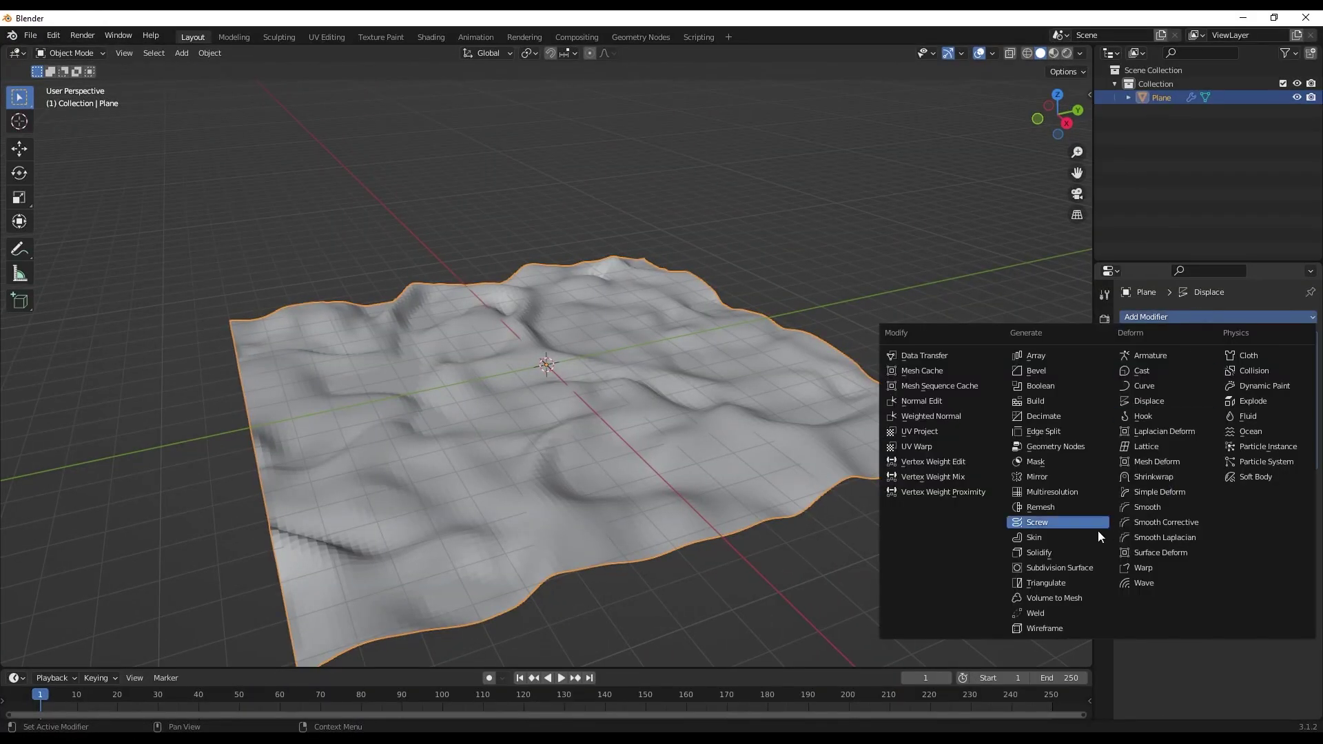
{"action": "left_click", "coordinate": [1078, 568]}
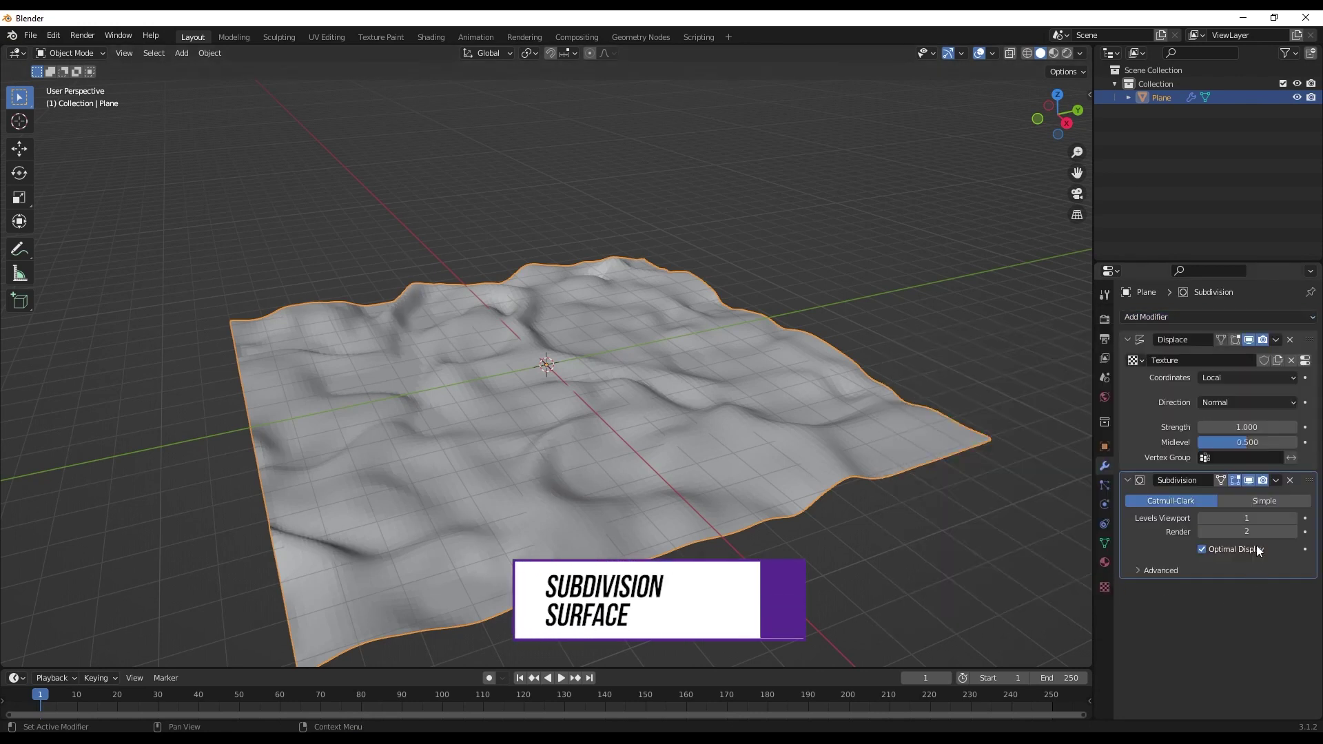
{"action": "left_click_drag", "start_coordinate": [1309, 481], "coordinate": [1309, 339]}
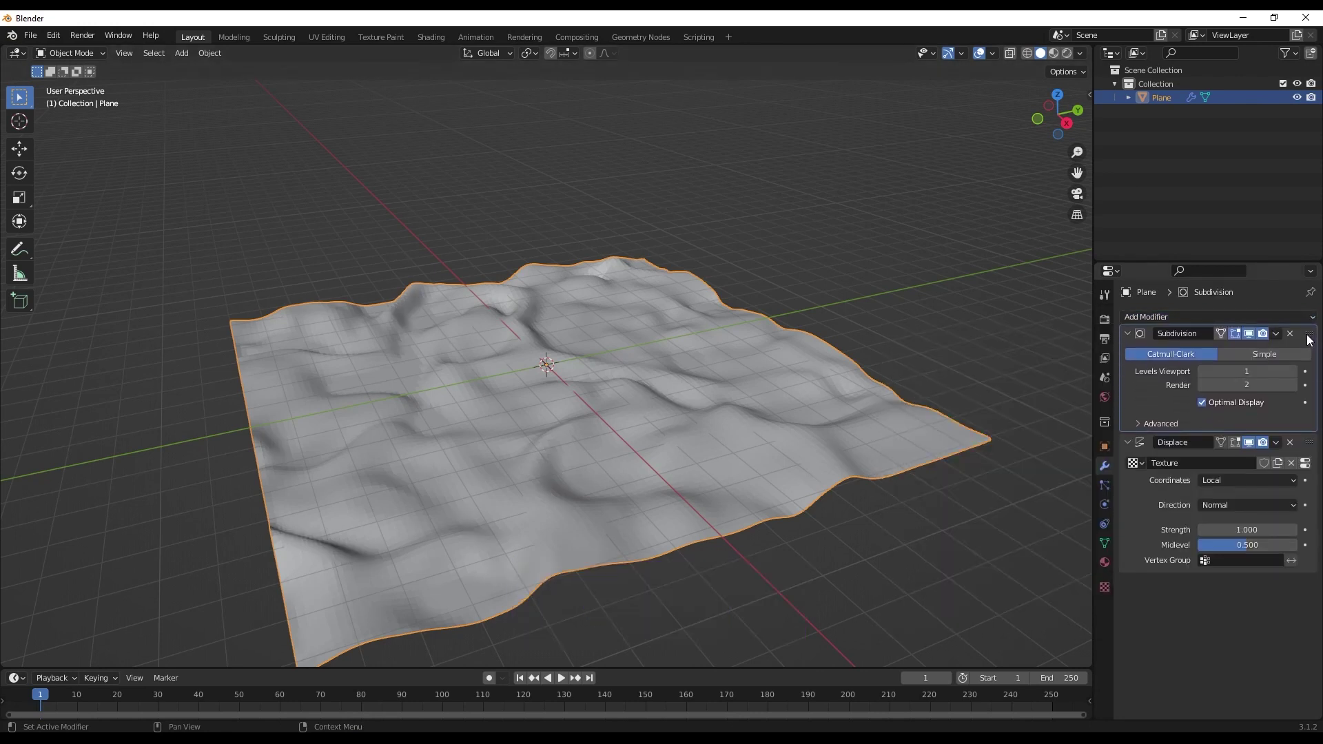
{"action": "left_click", "coordinate": [1252, 378]}
{"action": "type", "text": "2"}
{"action": "key", "text": "Return"}
{"action": "right_click", "coordinate": [452, 452]}
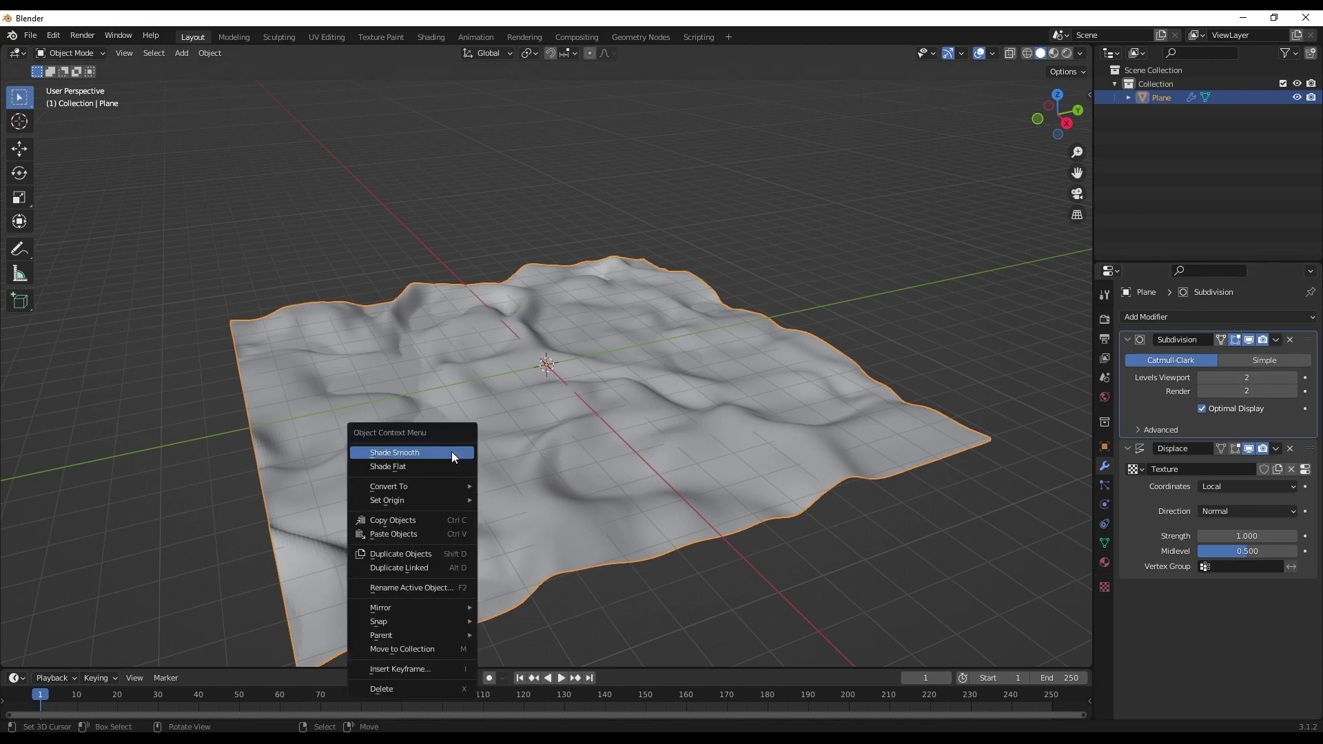
{"action": "left_click", "coordinate": [452, 452]}
- Create a linked duplicate of the terrain plane and place it about 1.49 m above the original
{"action": "middle_click_drag", "start_coordinate": [462, 456], "coordinate": [518, 455]}
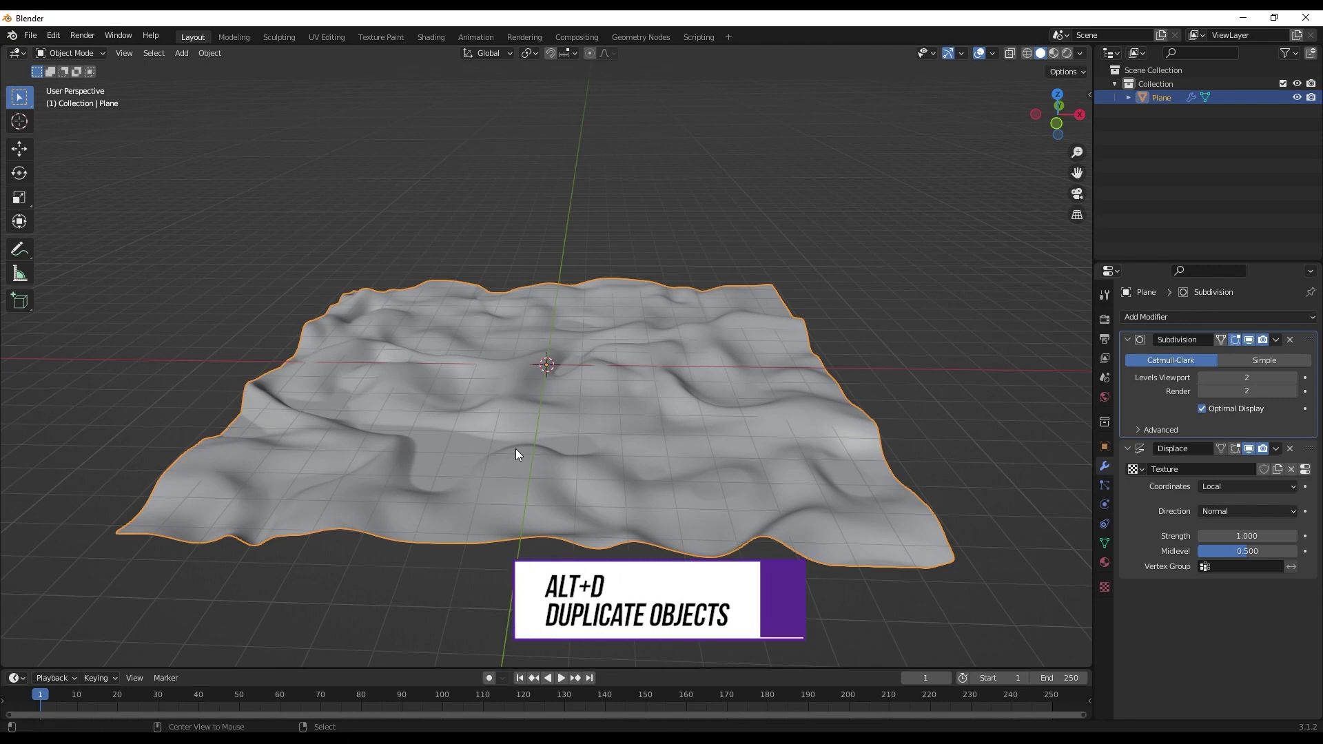
{"action": "key", "text": "alt+d"}
{"action": "left_click", "coordinate": [535, 396]}
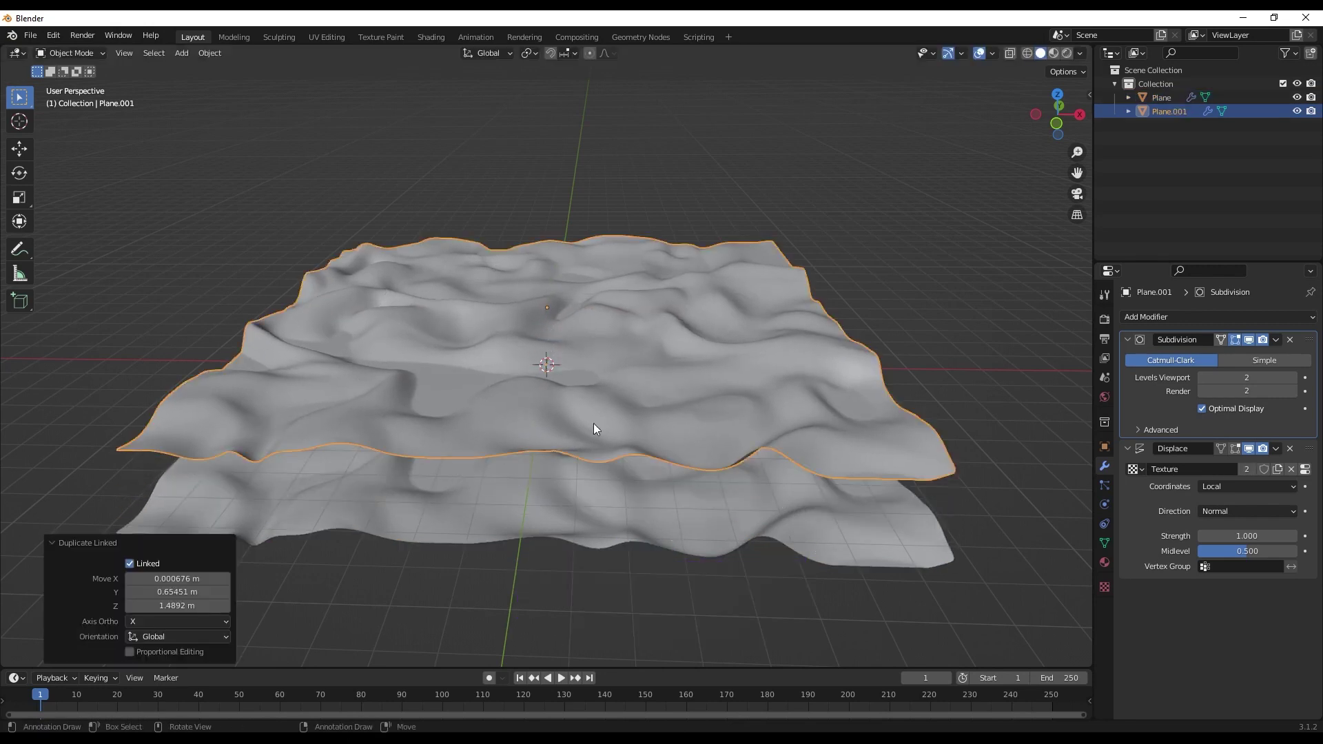
- Flip the upper terrain copy by setting its Y rotation to 180°
{"action": "middle_click_drag", "start_coordinate": [682, 499], "coordinate": [690, 473]}
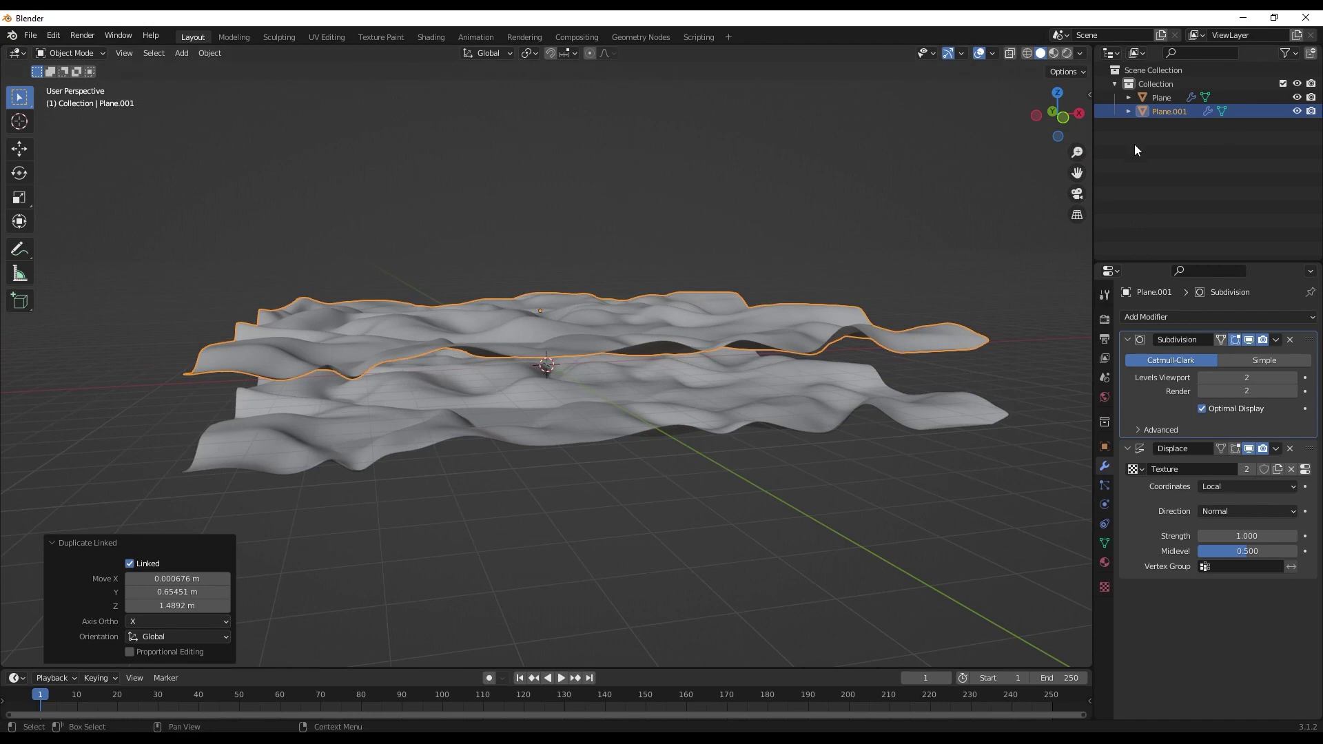
{"action": "key", "text": "n"}
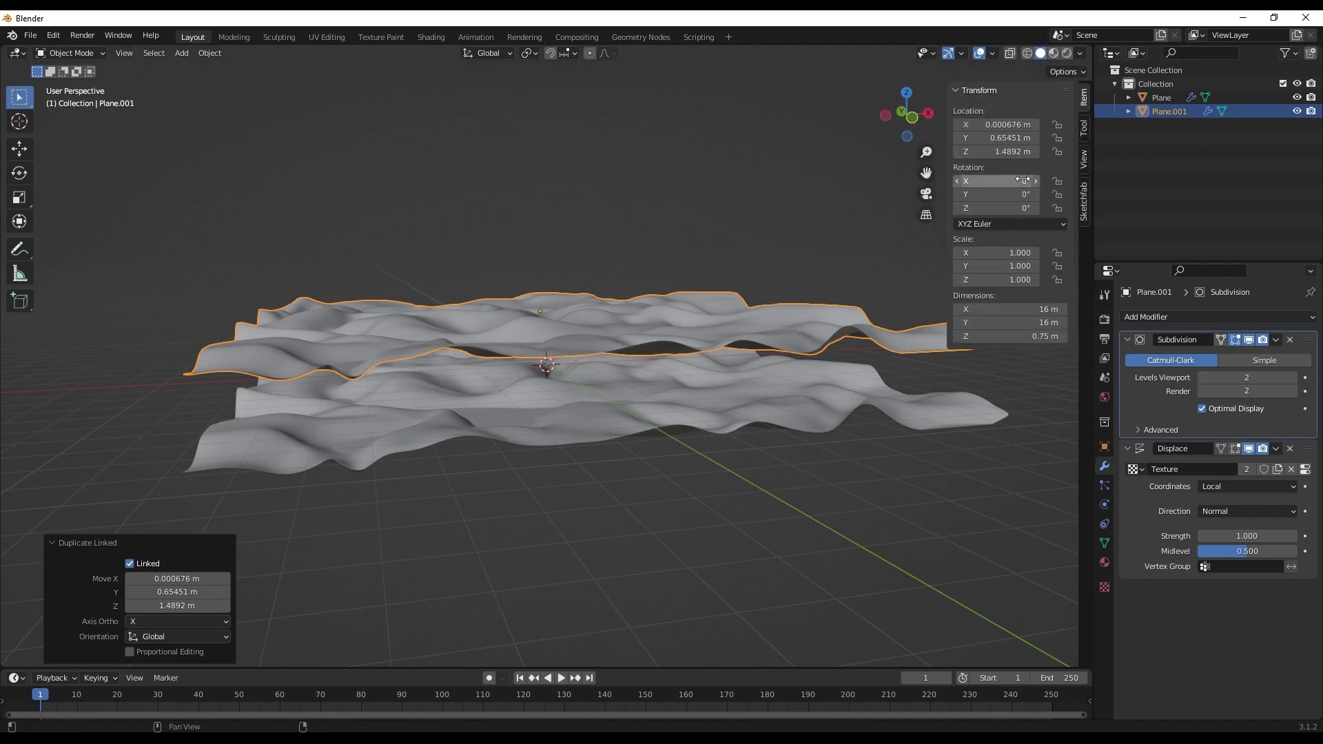
{"action": "left_click_drag", "start_coordinate": [996, 194], "coordinate": [1065, 194]}
{"action": "left_click", "coordinate": [993, 198]}
{"action": "type", "text": "180"}
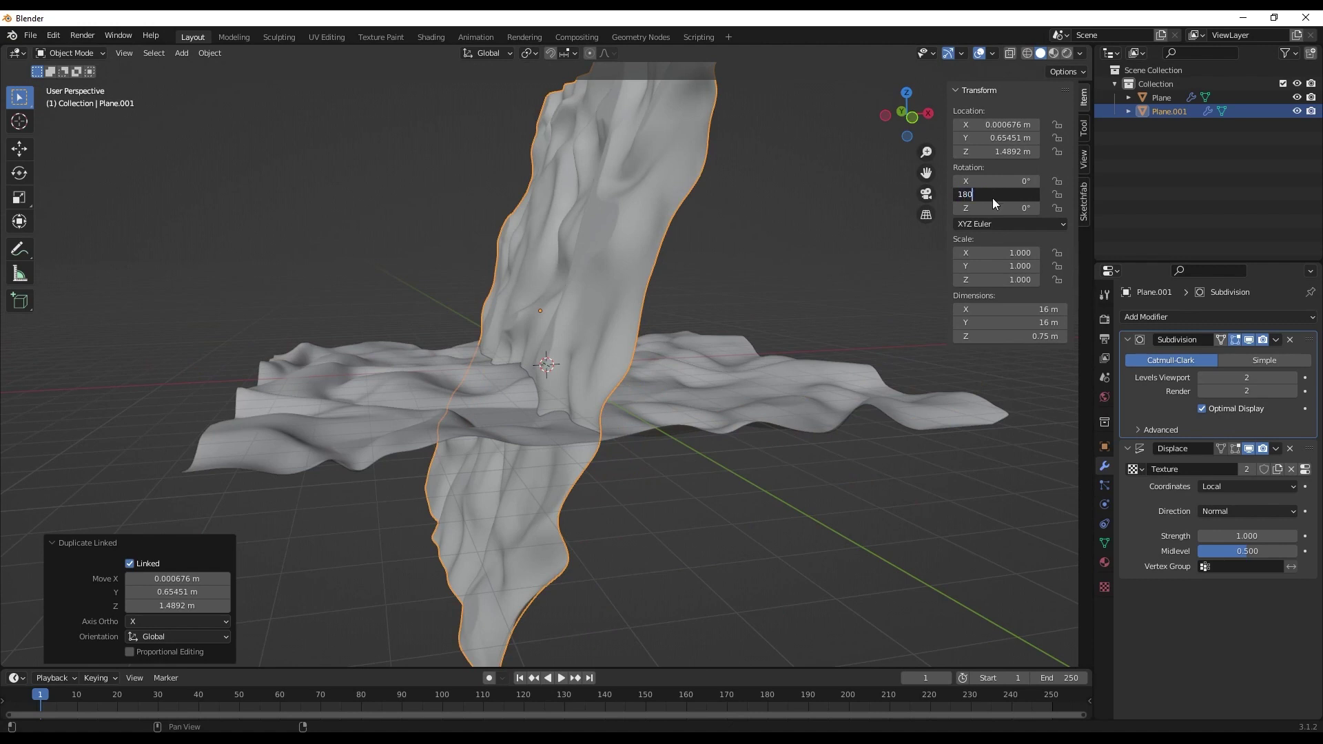
{"action": "key", "text": "Return"}
- Add a camera, move it to about Y -7.47 m and Z 0.51 m, and look through it
{"action": "middle_click_drag", "start_coordinate": [589, 401], "coordinate": [581, 417]}
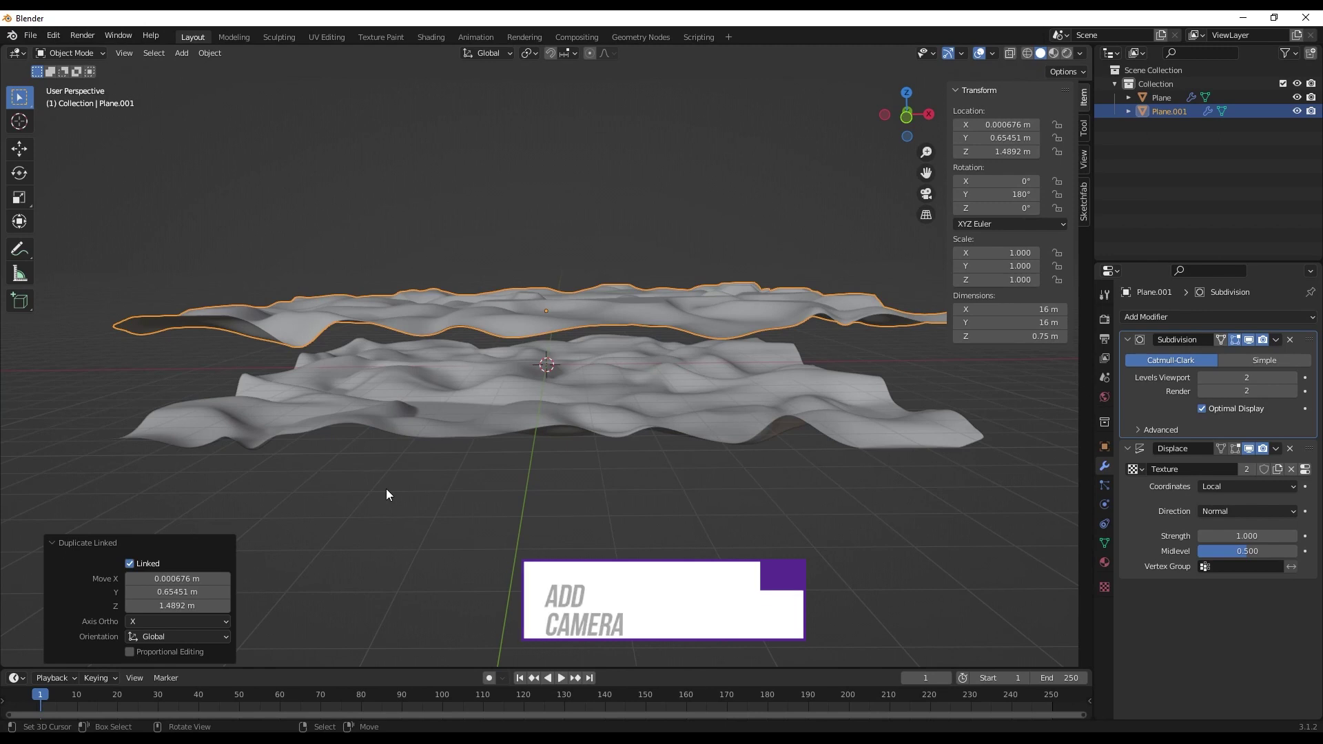
{"action": "key", "text": "shift+a"}
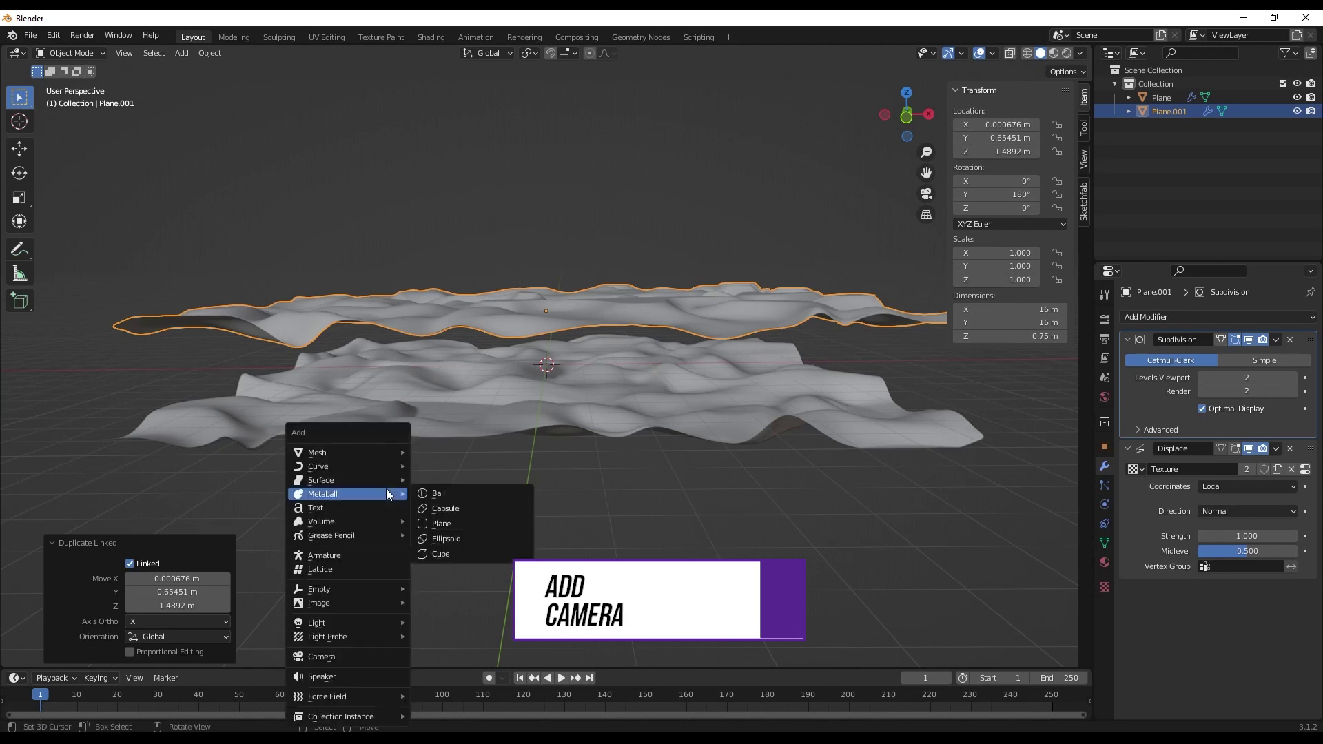
{"action": "left_click", "coordinate": [338, 657]}
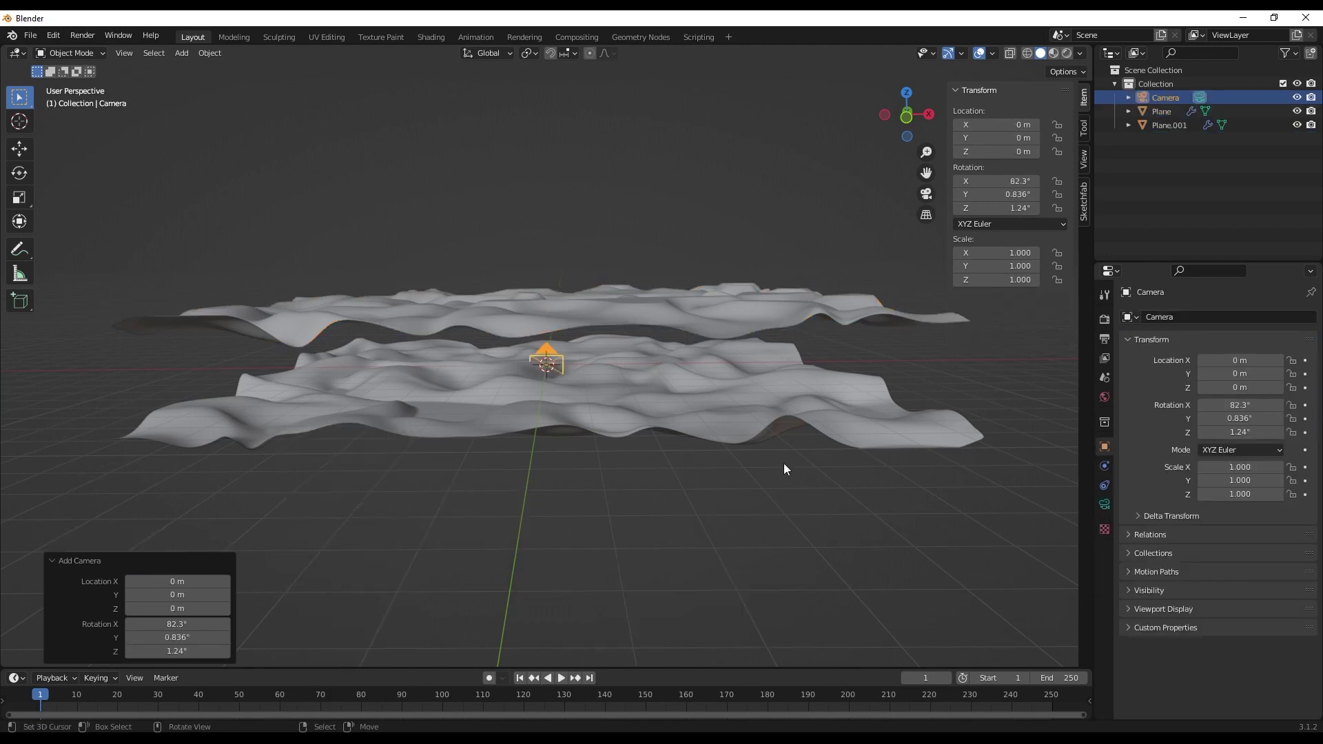
{"action": "left_click_drag", "start_coordinate": [1006, 151], "coordinate": [978, 138]}
{"action": "key", "text": "KP_0"}
- Set the camera's rotation to X 90°, Y 0° and Z 0°, and fine-tune its Y location
{"action": "left_click", "coordinate": [1019, 180]}
{"action": "type", "text": "90"}
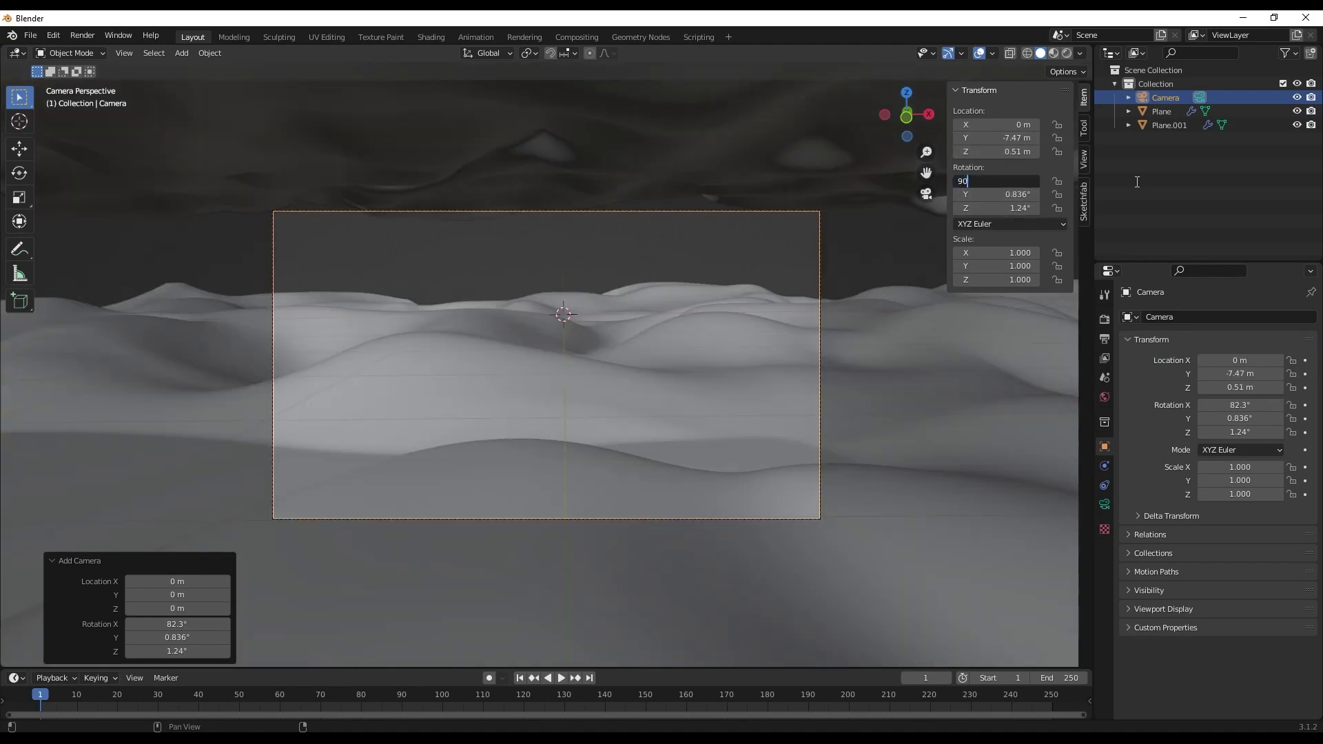
{"action": "key", "text": "Return"}
{"action": "left_click", "coordinate": [1000, 194]}
{"action": "type", "text": "0"}
{"action": "key", "text": "Return"}
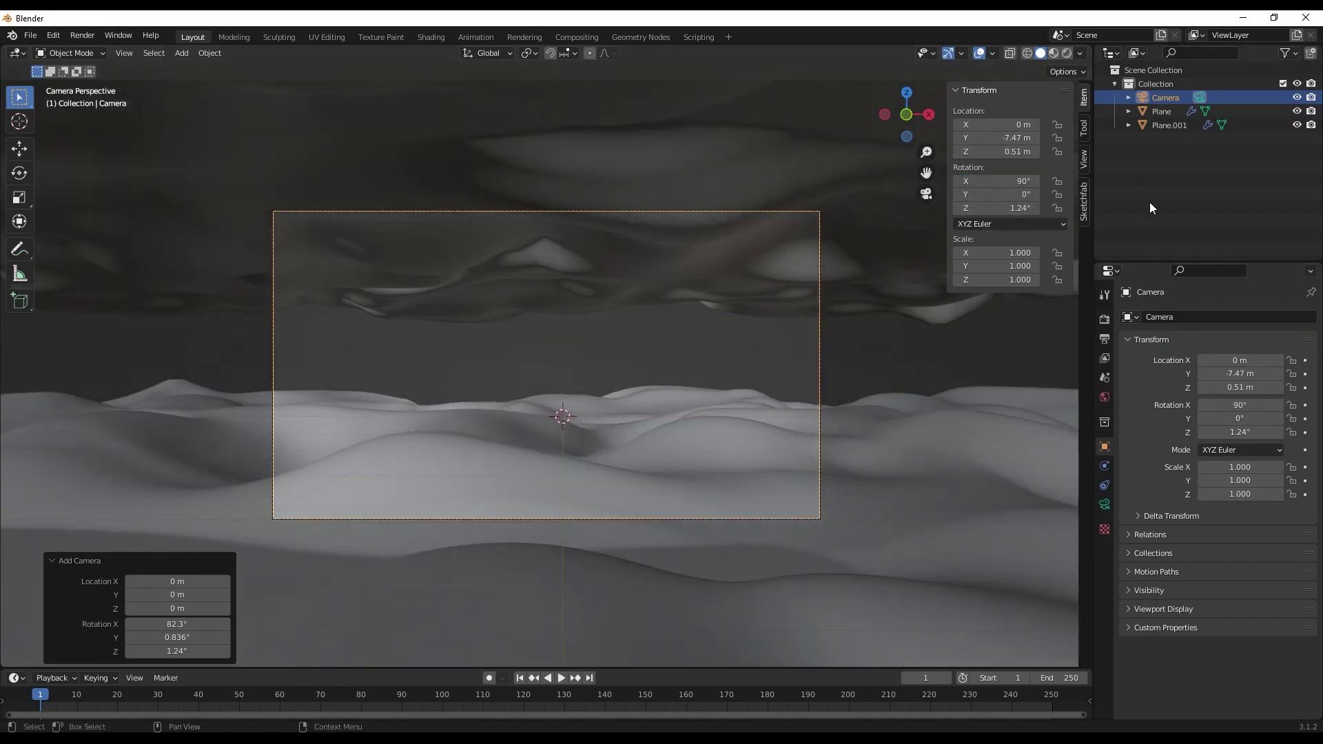
{"action": "left_click", "coordinate": [1000, 208]}
{"action": "type", "text": "0"}
{"action": "key", "text": "Return"}
{"action": "left_click_drag", "start_coordinate": [1007, 138], "coordinate": [982, 137]}
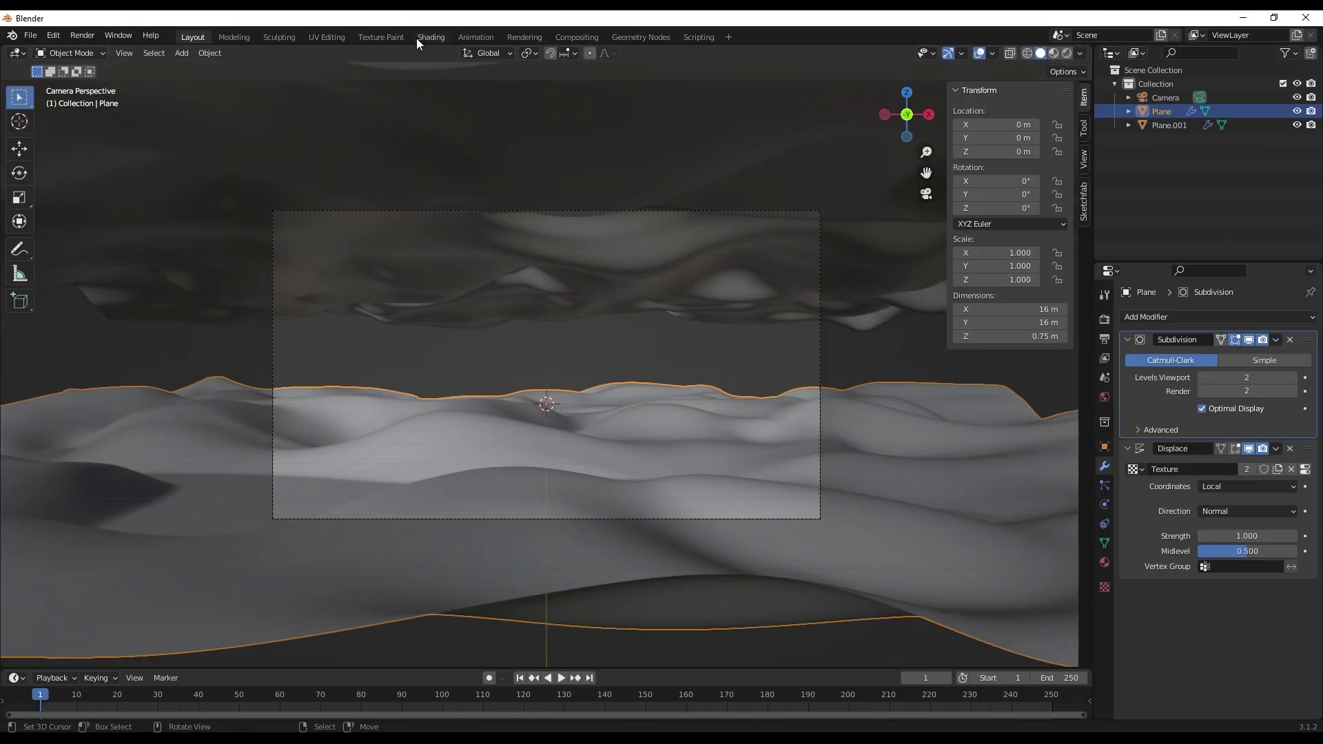
- Create a new material for the lower terrain plane in the Shading workspace
{"action": "left_click", "coordinate": [430, 37]}
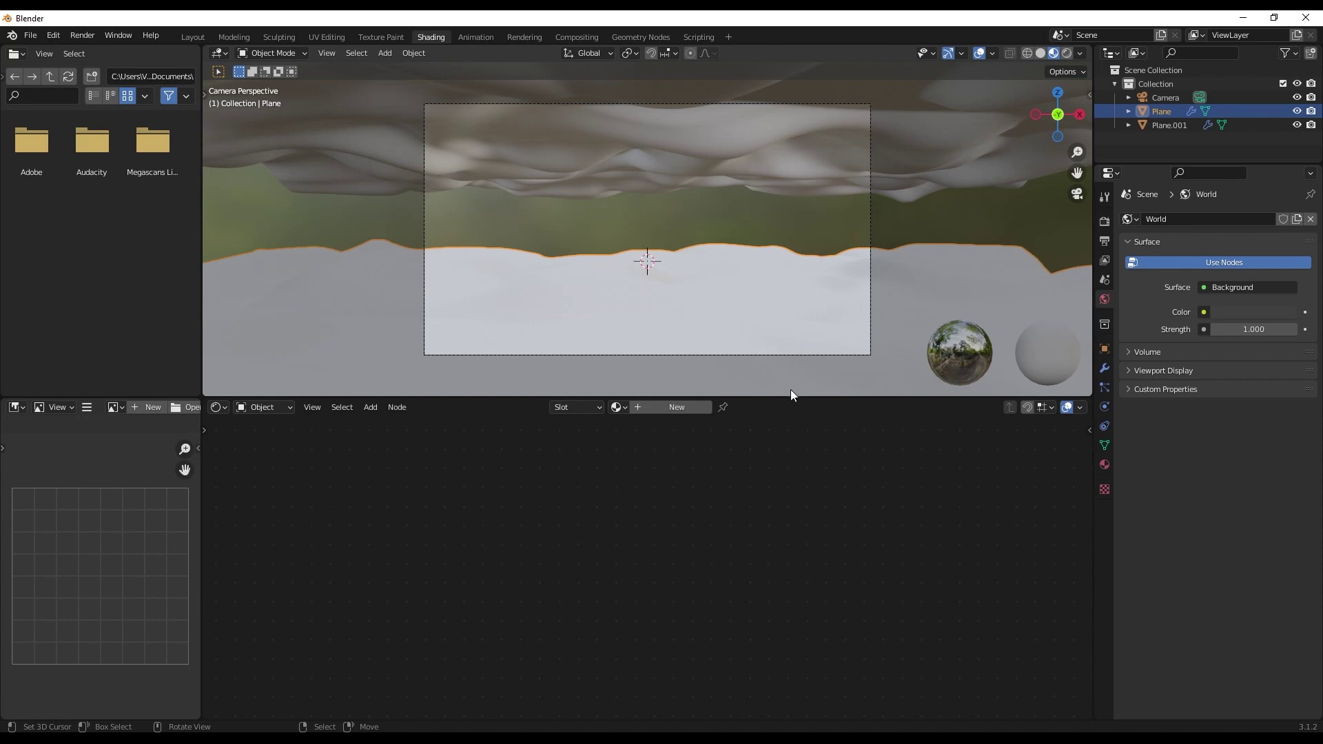
{"action": "left_click", "coordinate": [648, 409]}
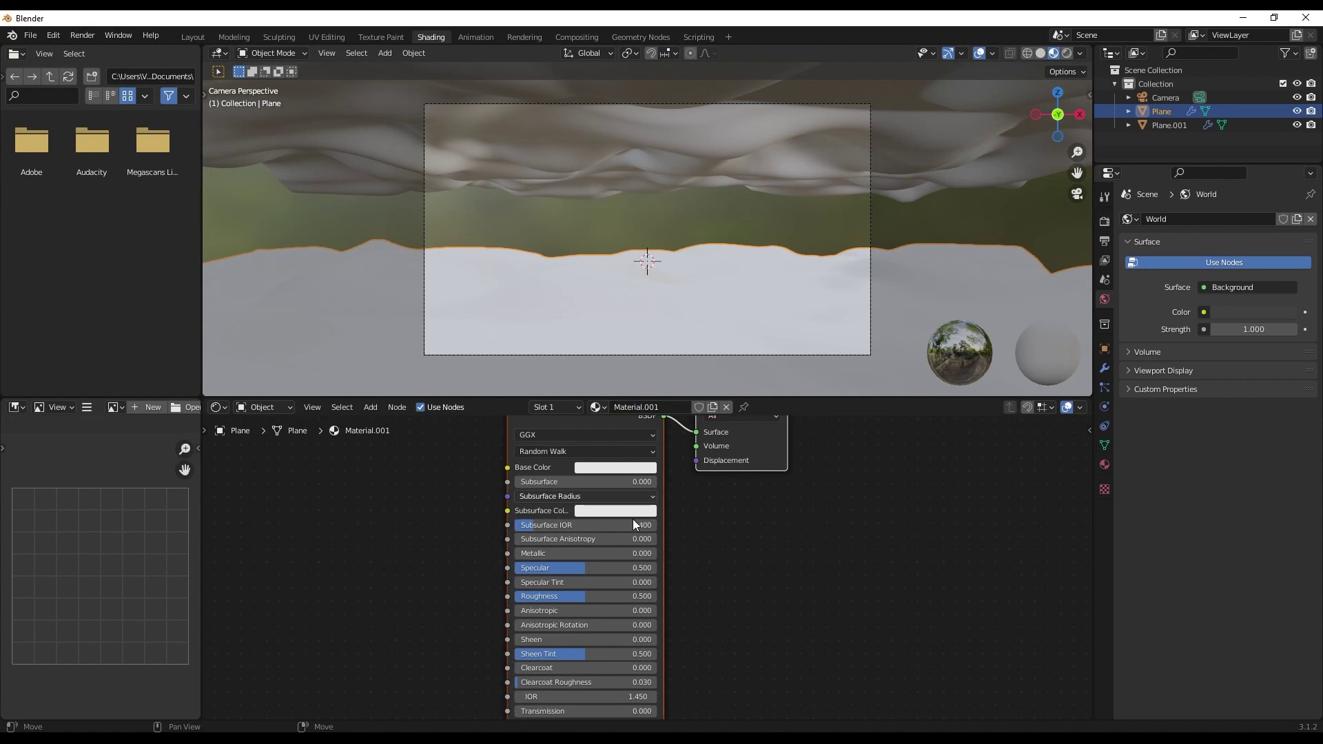
- Enlarge the node editor and add a Bump node beside the Principled BSDF
{"action": "left_click_drag", "start_coordinate": [805, 399], "coordinate": [779, 276]}
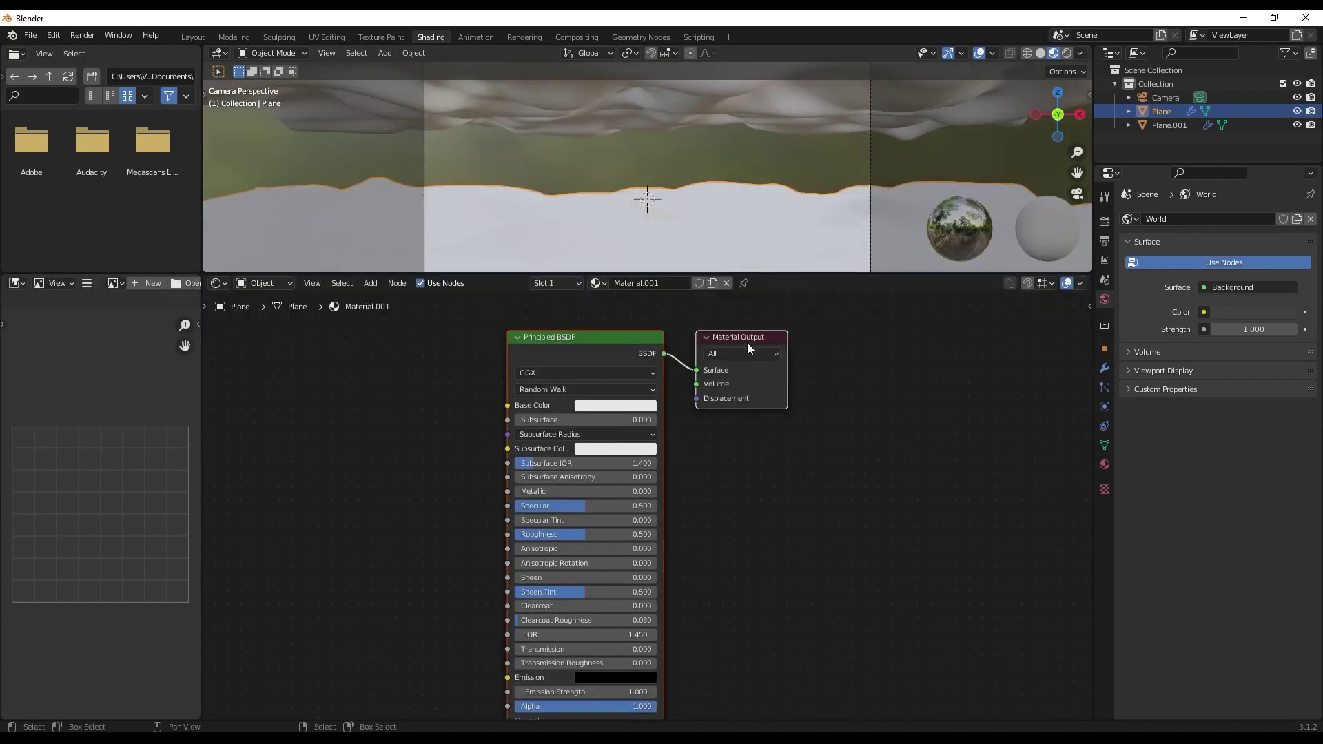
{"action": "key", "text": "Home"}
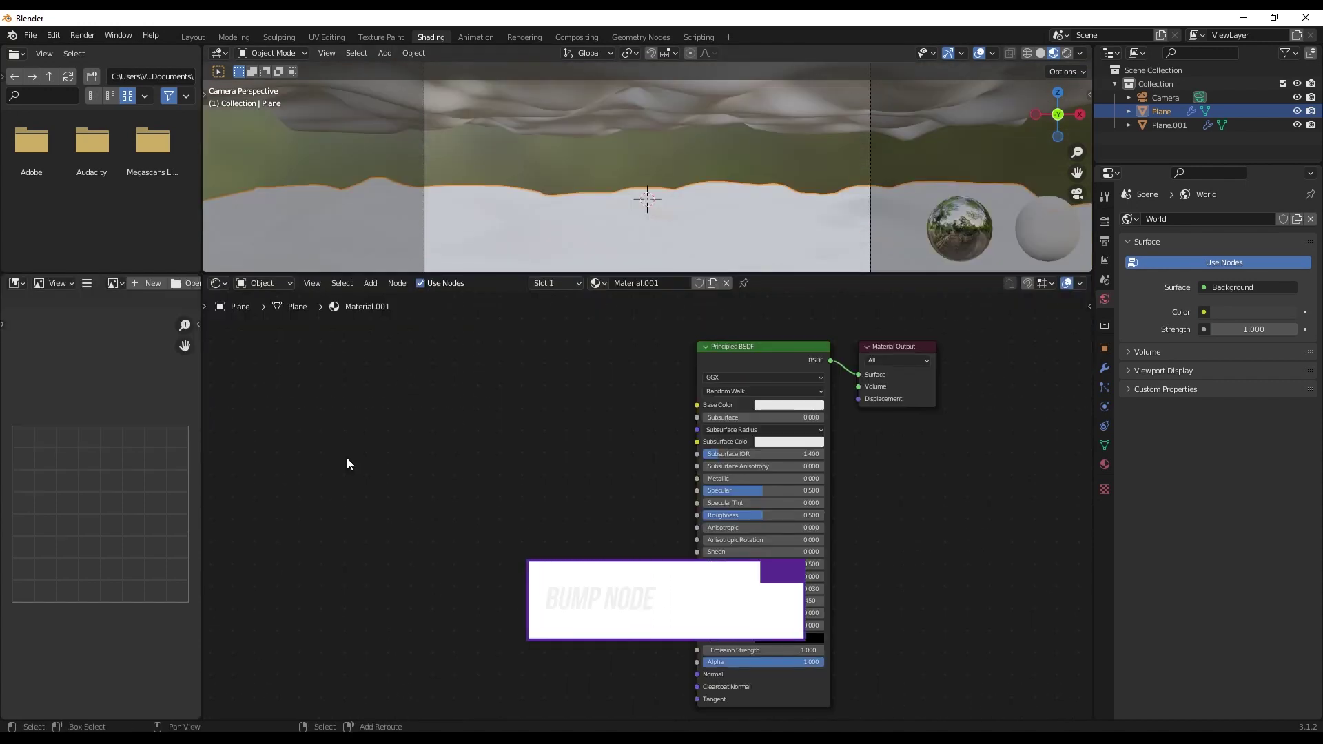
{"action": "key", "text": "shift+a"}
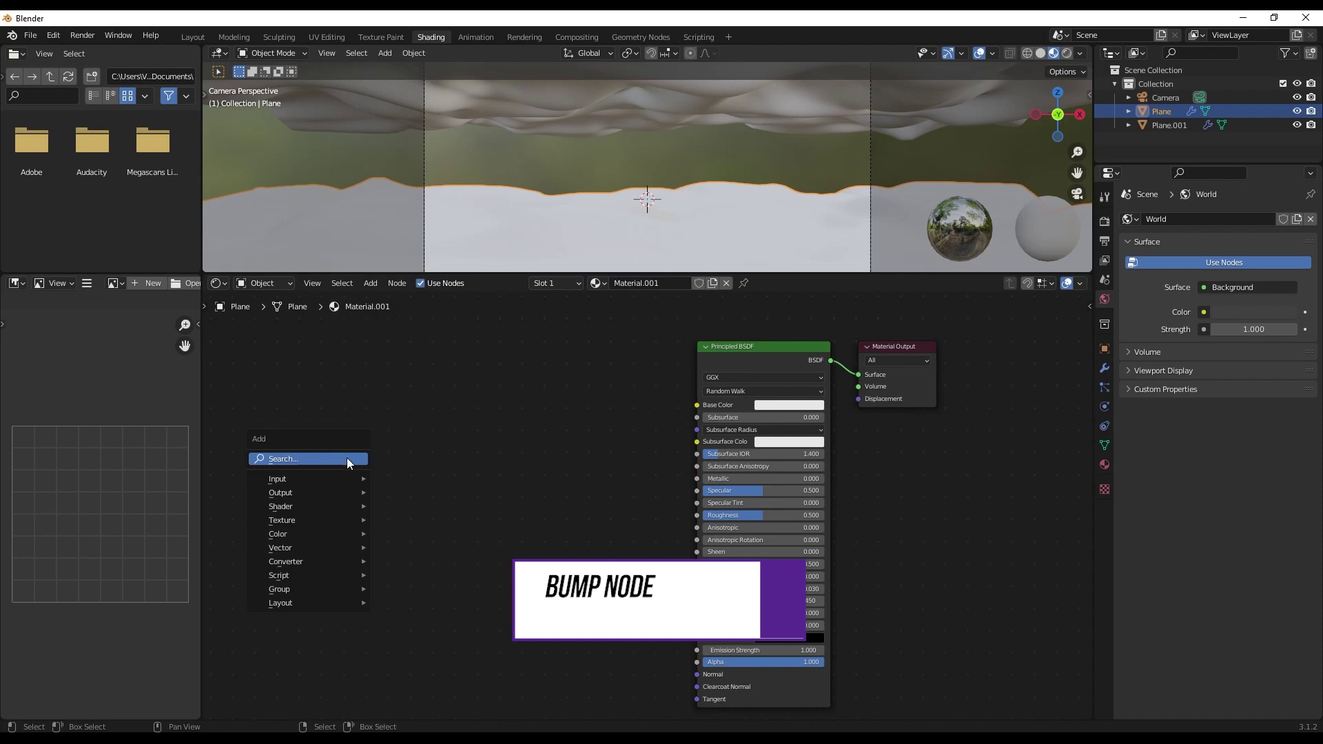
{"action": "left_click", "coordinate": [347, 459]}
{"action": "type", "text": "bump"}
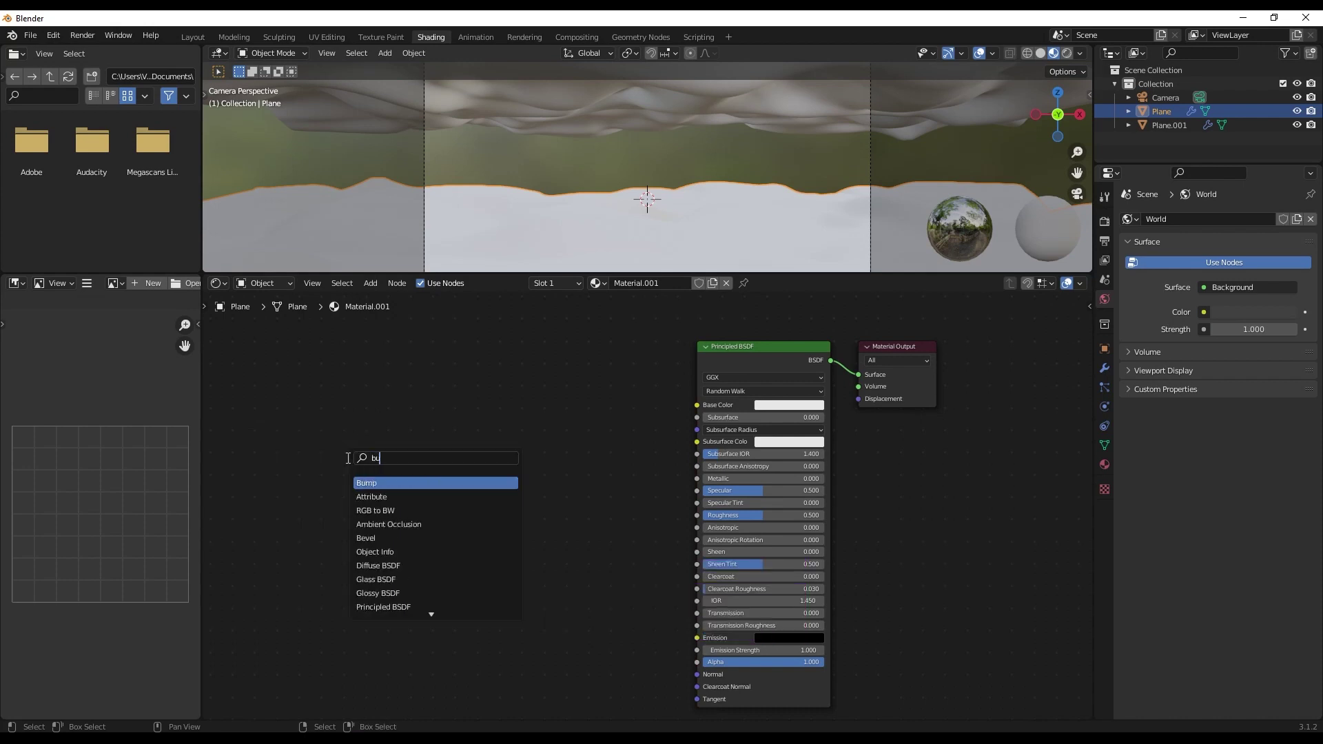
{"action": "left_click", "coordinate": [358, 483]}
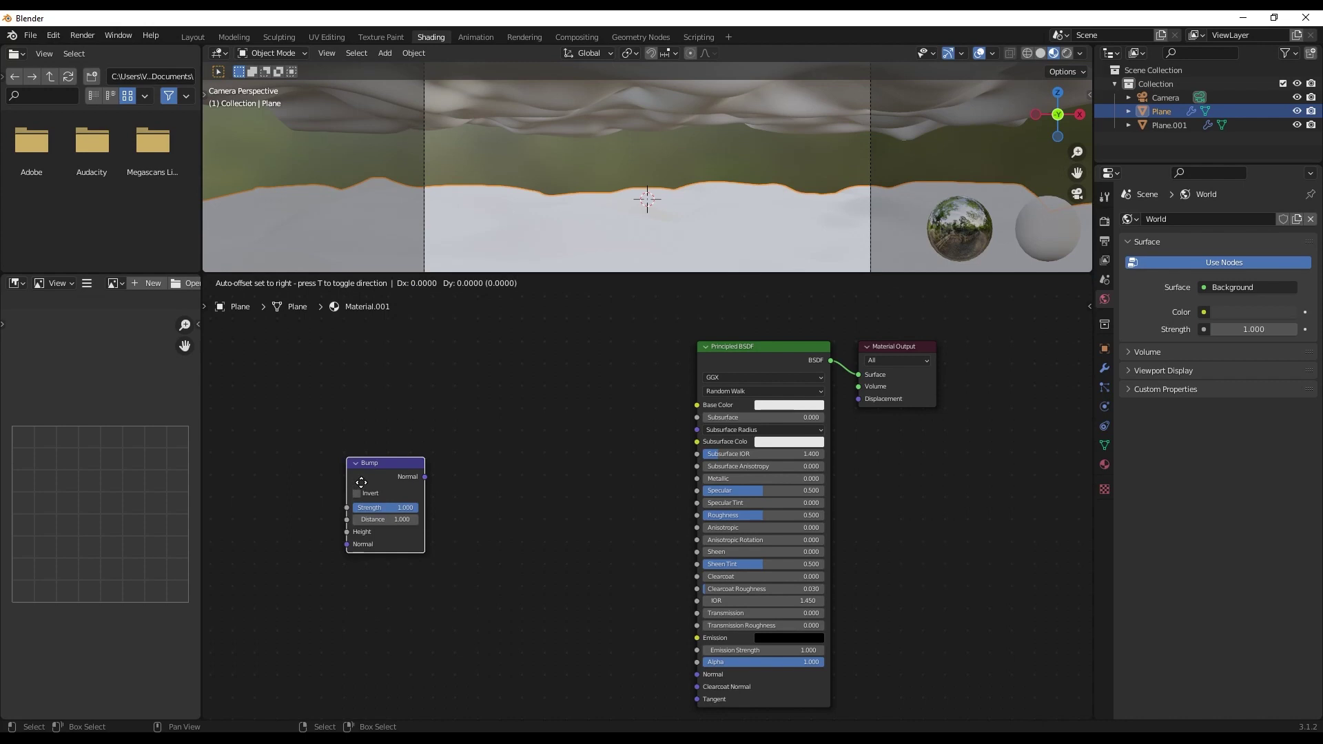
{"action": "left_click", "coordinate": [524, 407]}
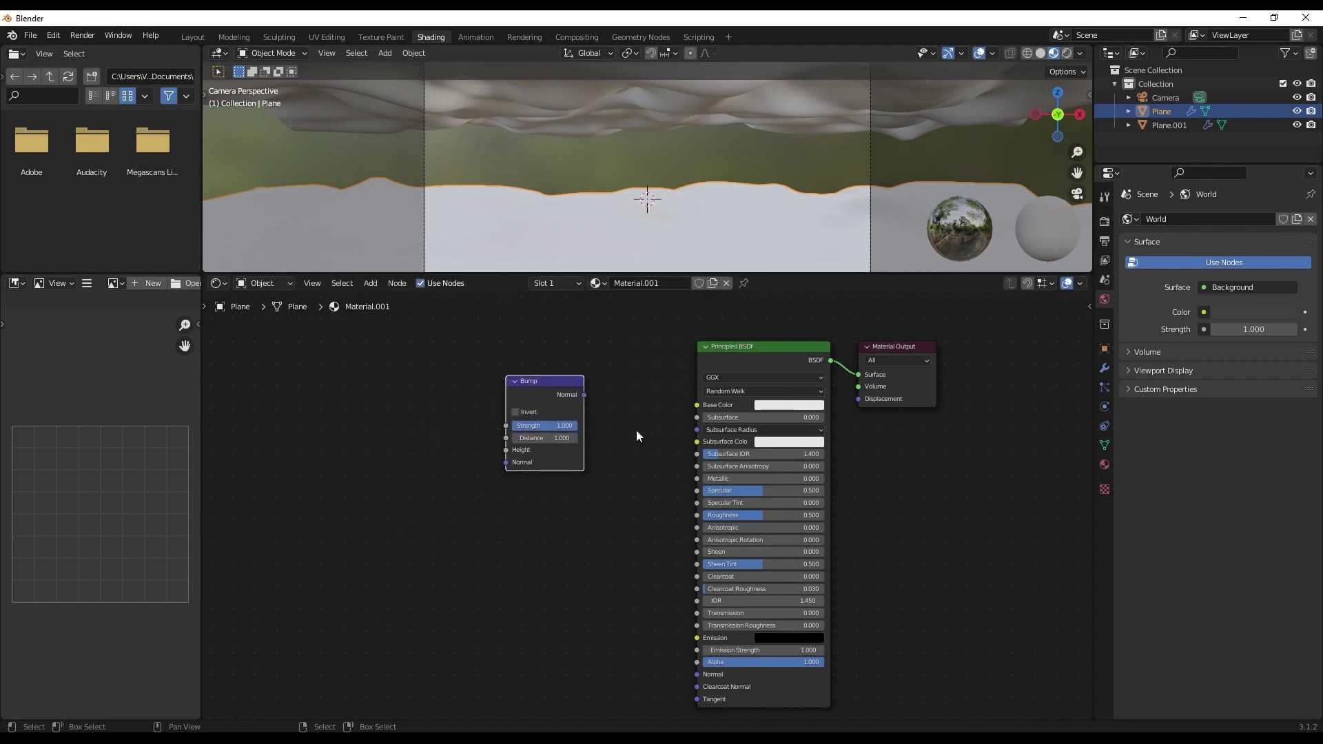
{"action": "left_click_drag", "start_coordinate": [545, 381], "coordinate": [601, 375]}
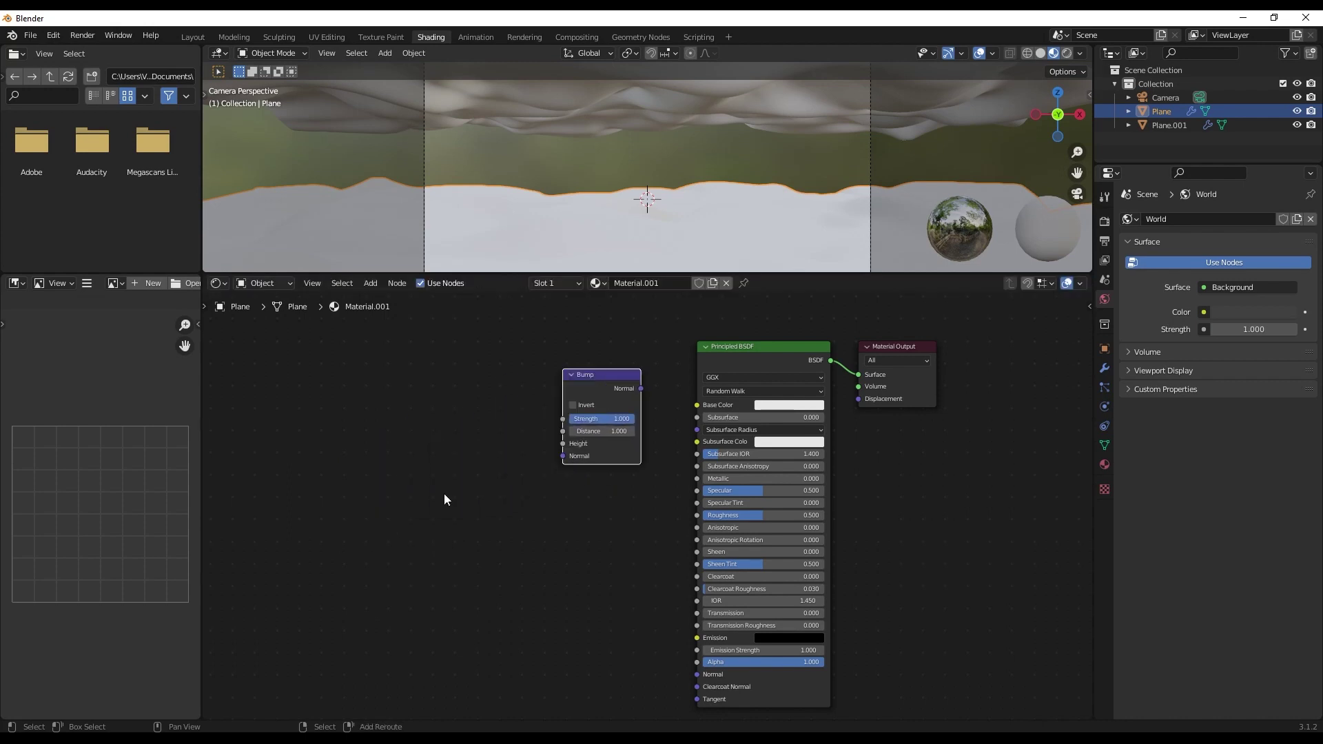
- Add a ColorRamp node on the input side of the Bump node
{"action": "key", "text": "shift+a"}
{"action": "left_click", "coordinate": [444, 493]}
{"action": "type", "text": "color"}
{"action": "key", "text": "Return"}
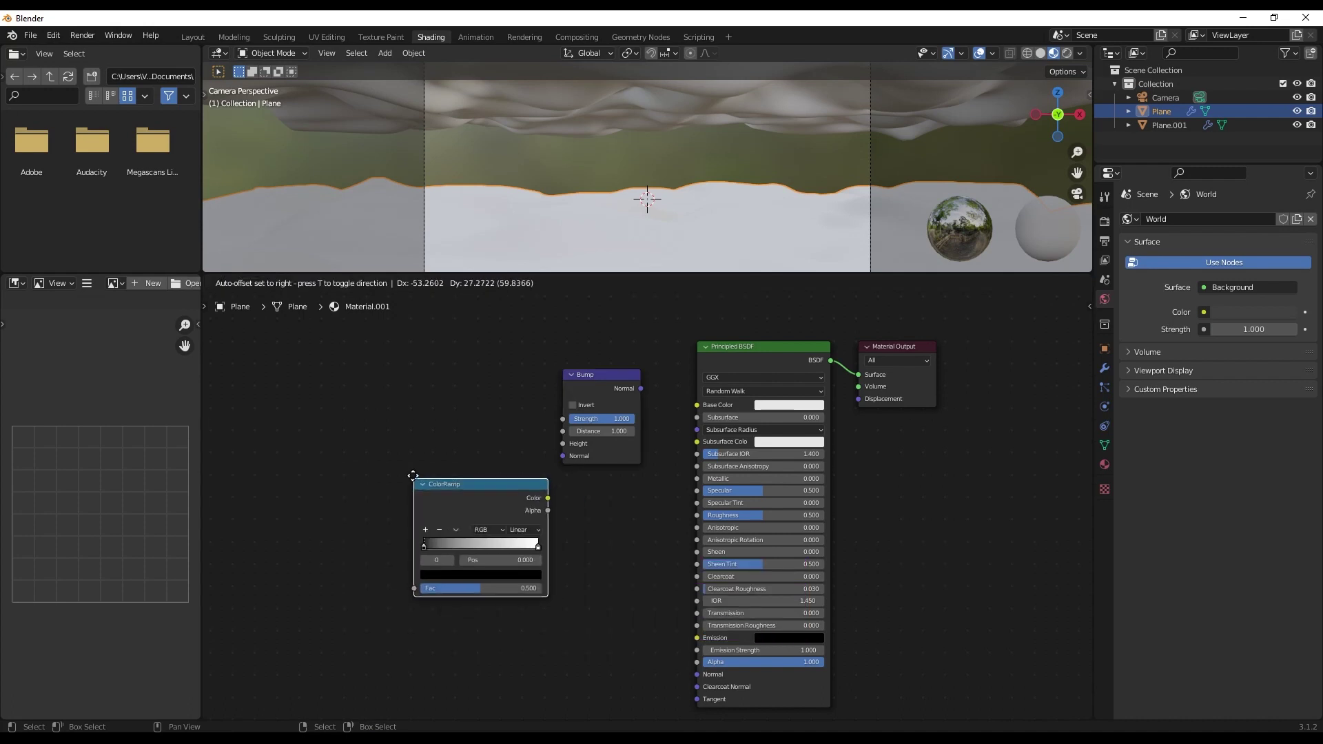
{"action": "left_click", "coordinate": [383, 460]}
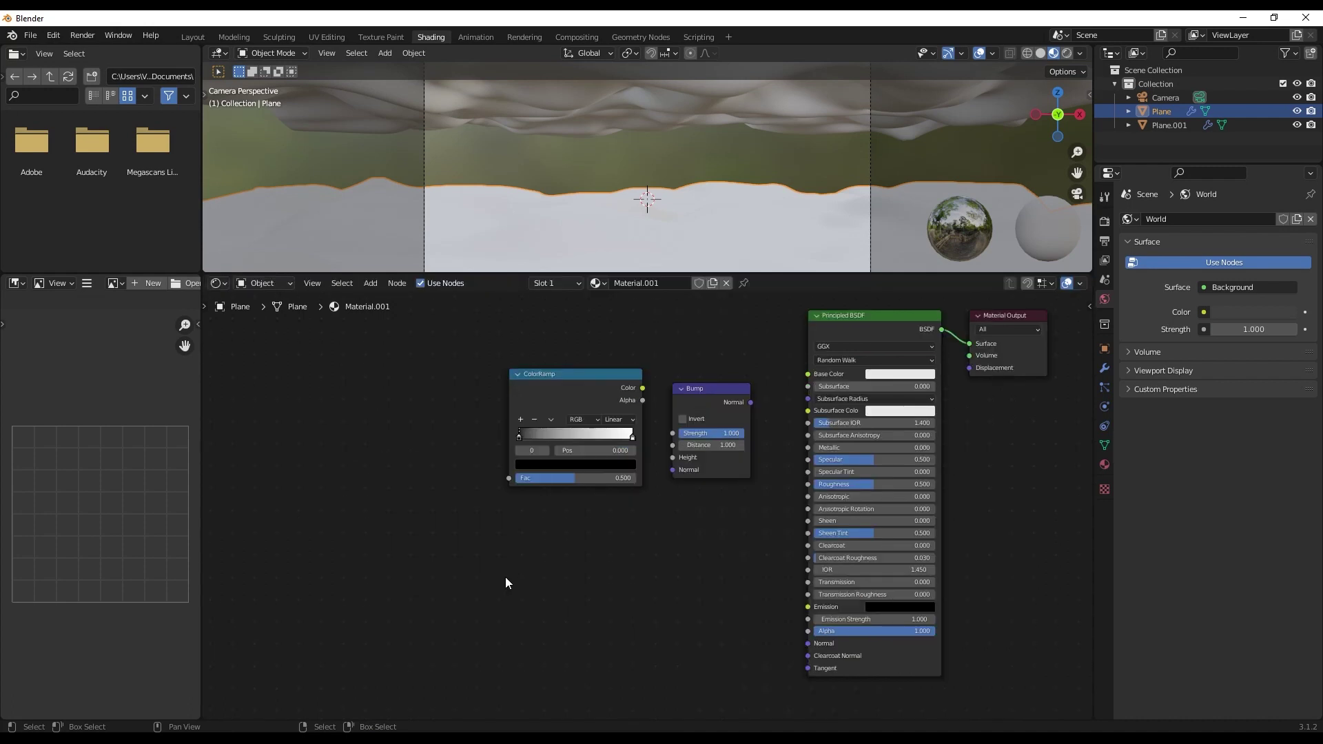
- Add a Noise Texture node on the input side of the ColorRamp
{"action": "key", "text": "shift+a"}
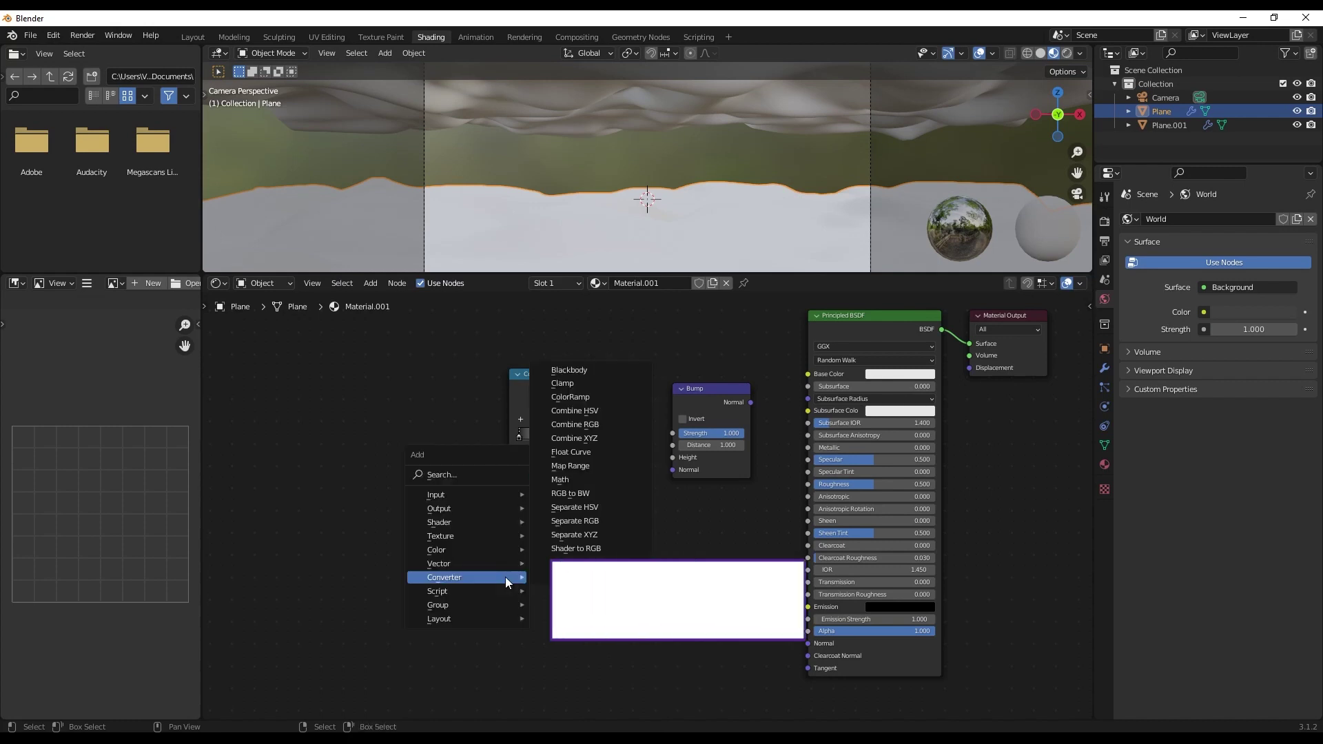
{"action": "left_click", "coordinate": [462, 476]}
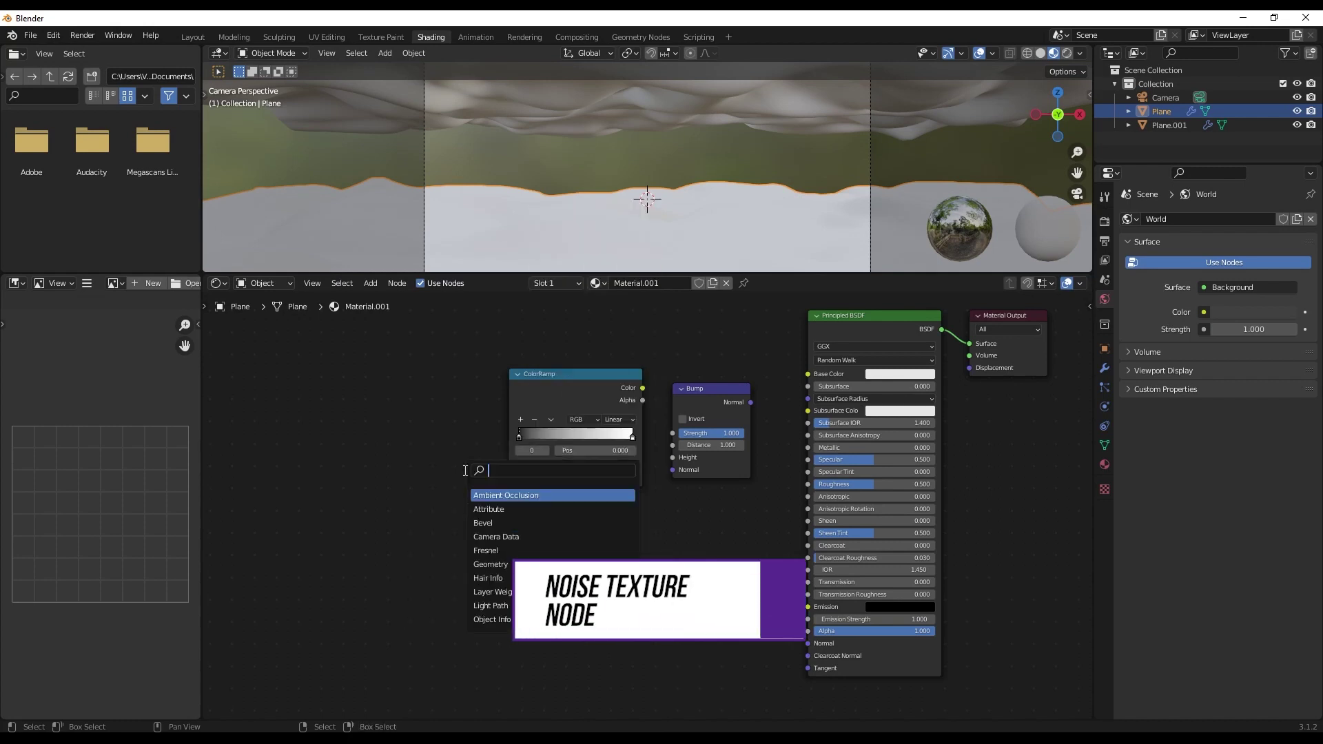
{"action": "type", "text": "noise"}
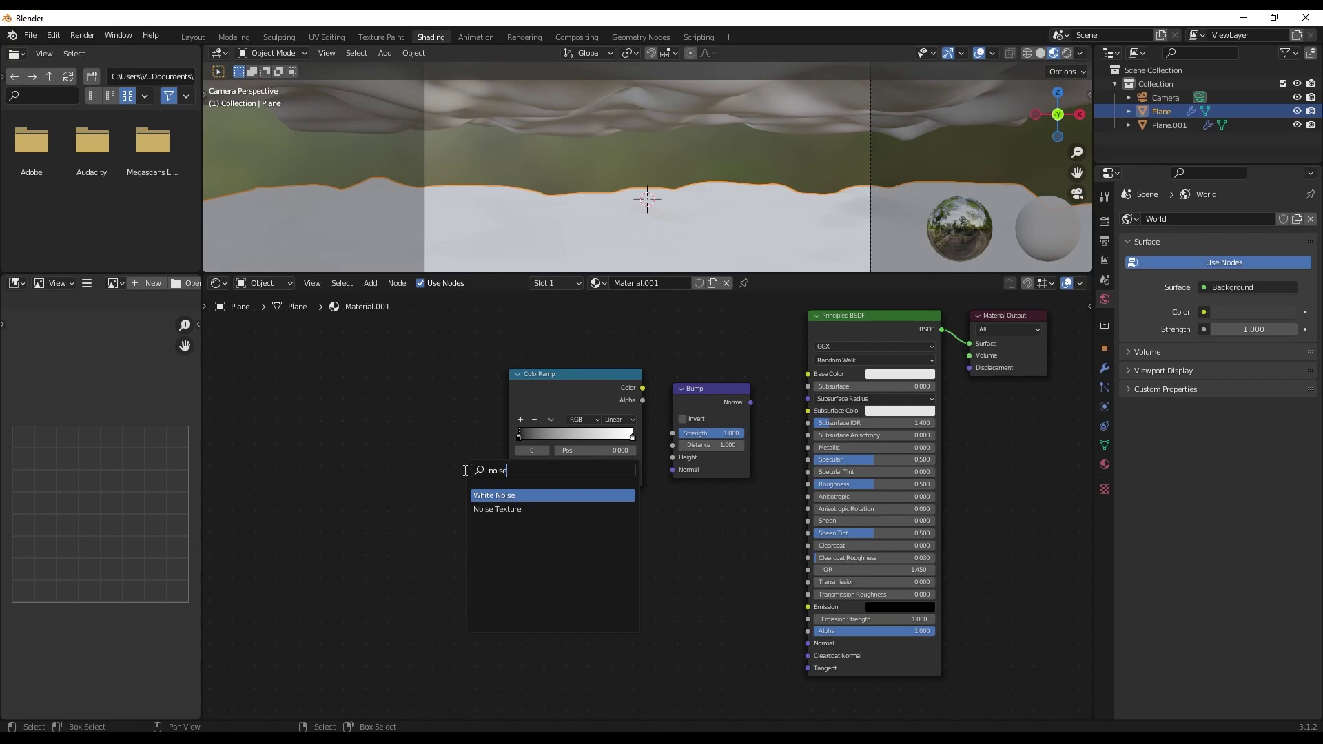
{"action": "key", "text": "Down"}
{"action": "key", "text": "Return"}
{"action": "left_click", "coordinate": [411, 428]}
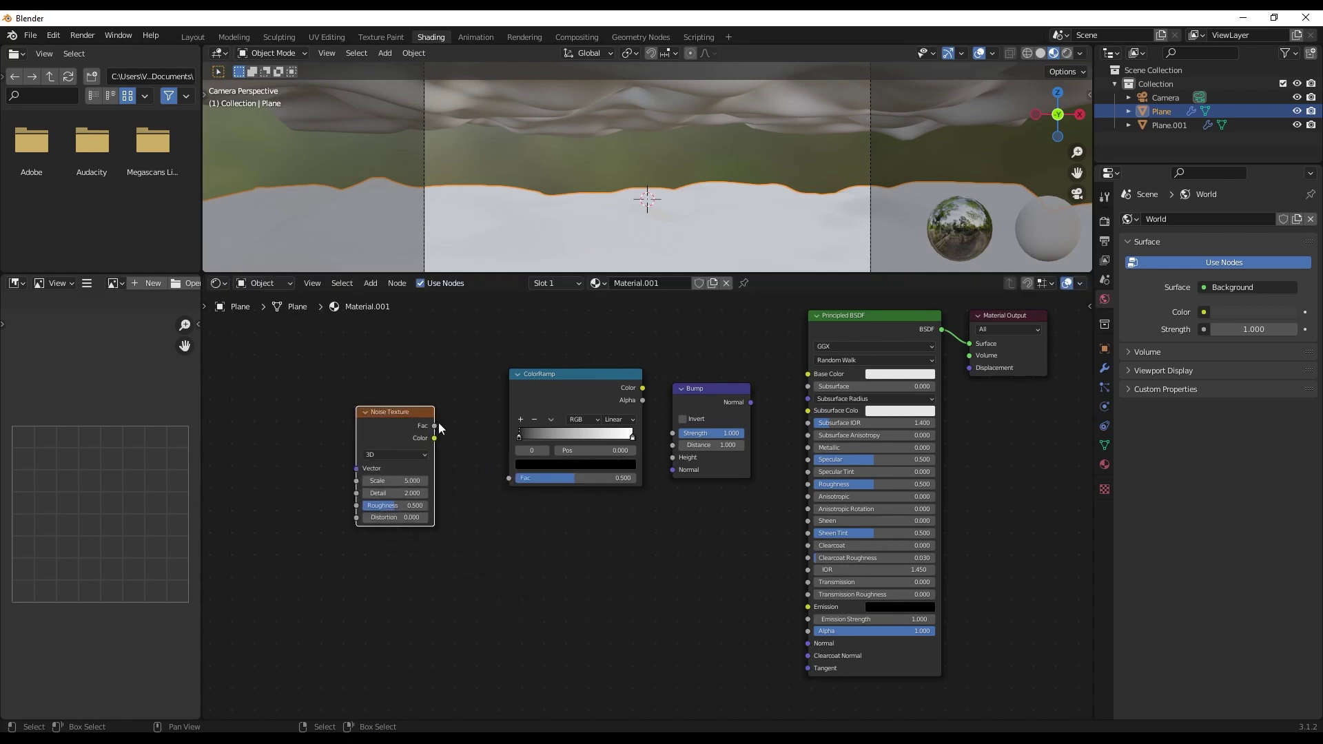
- Add Mapping and Texture Coordinate nodes to the Noise Texture, and feed the Mapping vector from the Object coordinates
{"action": "key", "text": "ctrl+t"}
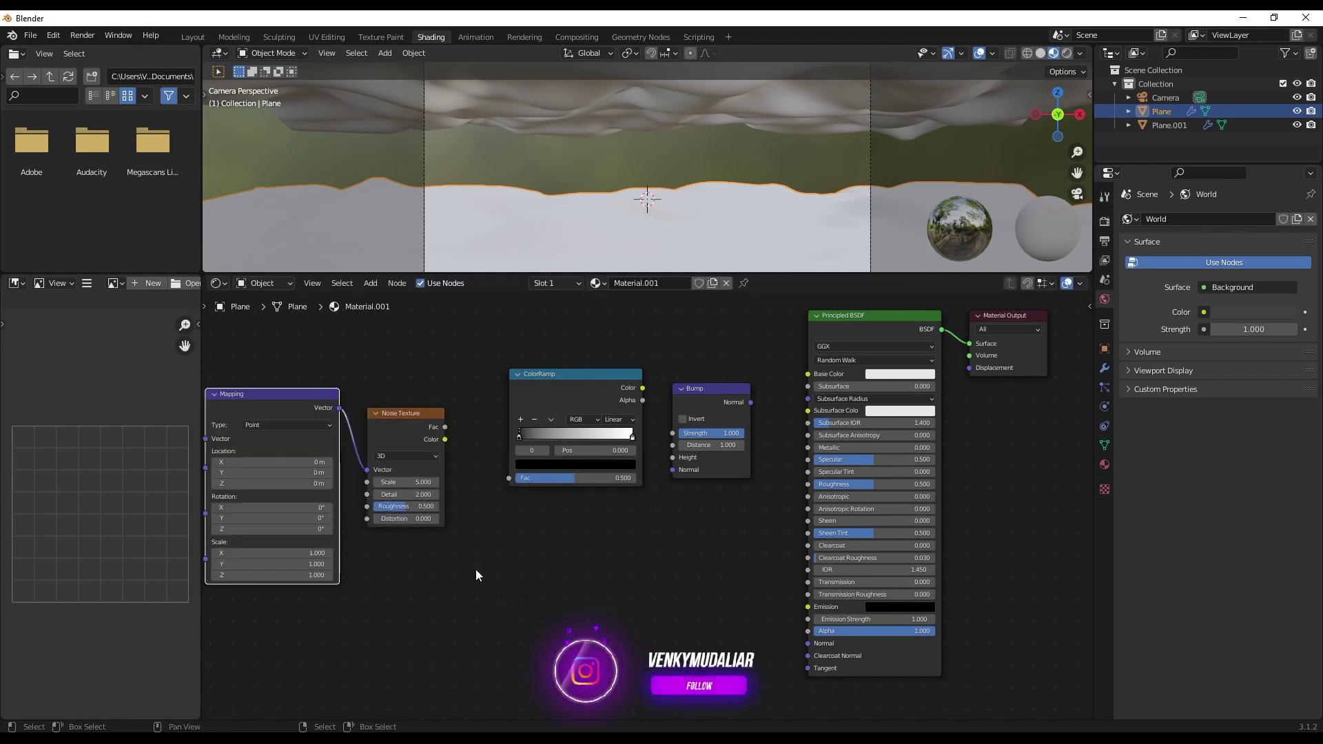
{"action": "middle_click_drag", "start_coordinate": [272, 387], "coordinate": [433, 372]}
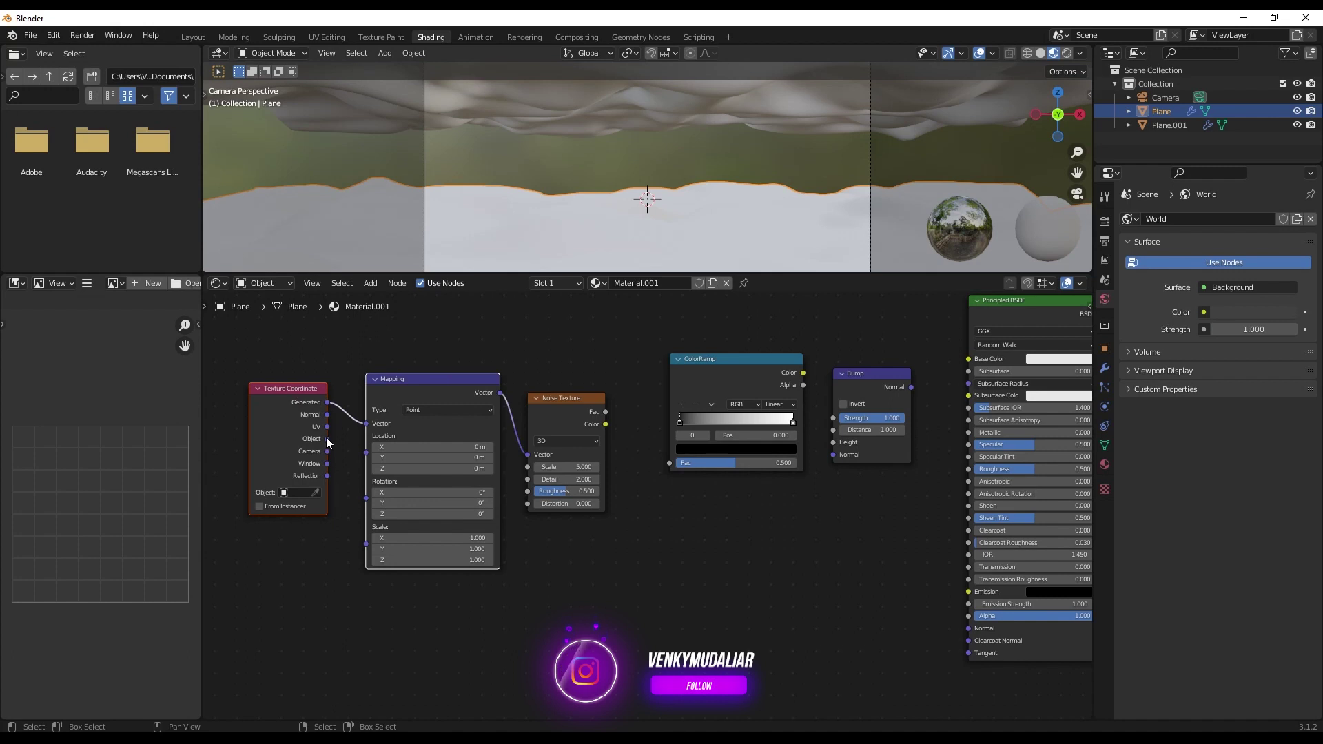
{"action": "left_click_drag", "start_coordinate": [327, 439], "coordinate": [367, 429]}
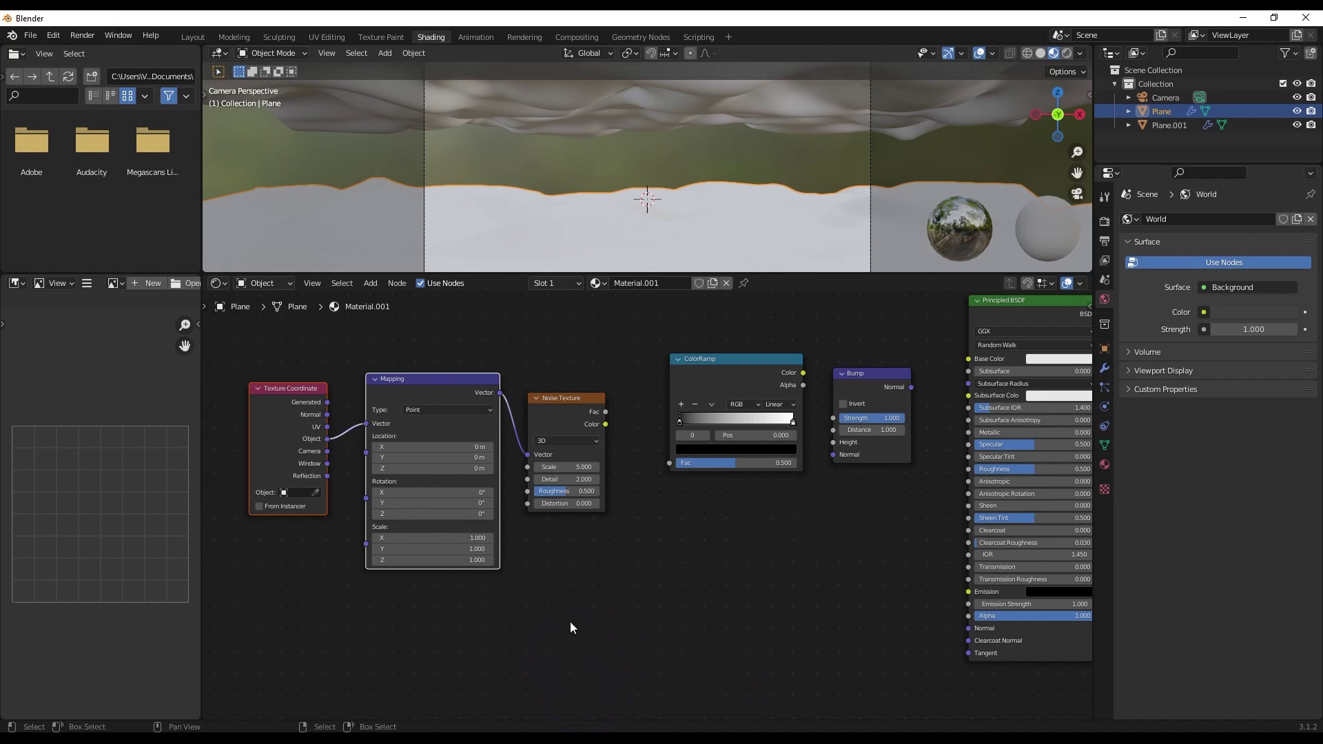
- Link Noise Texture Fac to the ColorRamp, the ramp's Color to Bump Height, and the Bump's Normal to the Principled BSDF Normal
{"action": "scroll", "coordinate": [593, 510], "scroll_direction": "right", "scroll_amount": 5}
{"action": "left_click", "coordinate": [614, 392]}
{"action": "left_click_drag", "start_coordinate": [614, 392], "coordinate": [671, 634]}
{"action": "left_click_drag", "start_coordinate": [507, 376], "coordinate": [535, 449]}
{"action": "middle_click_drag", "start_coordinate": [308, 415], "coordinate": [441, 424]}
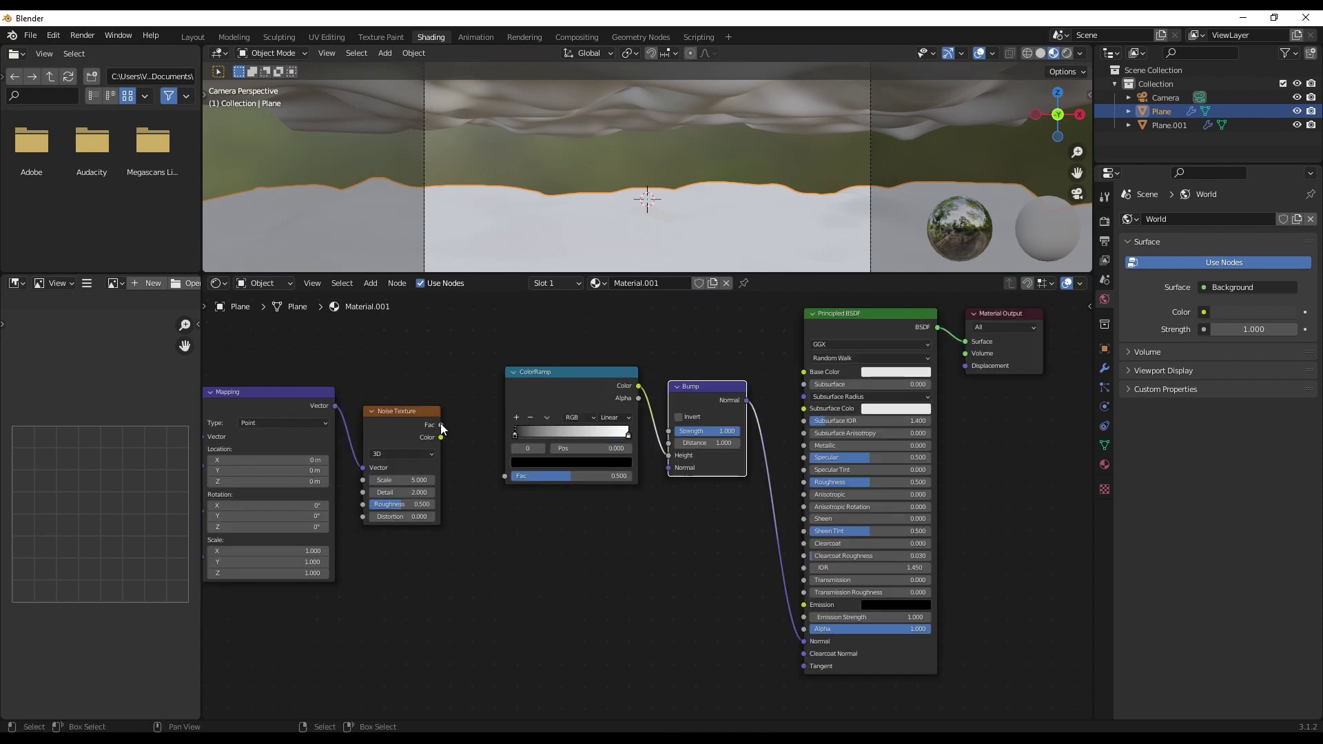
{"action": "left_click_drag", "start_coordinate": [441, 423], "coordinate": [503, 481]}
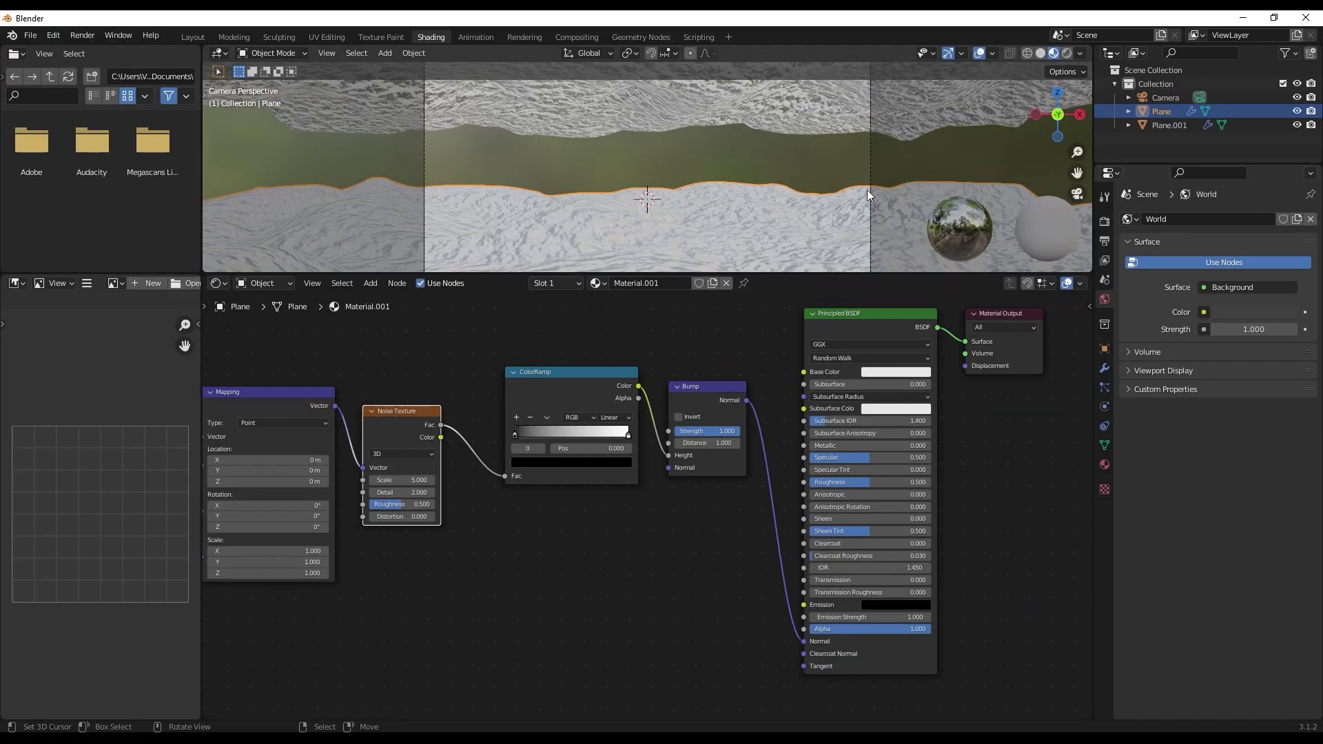
- Enlarge the 3D viewport and darken the Principled BSDF's base color to near black
{"action": "left_click_drag", "start_coordinate": [798, 274], "coordinate": [806, 418]}
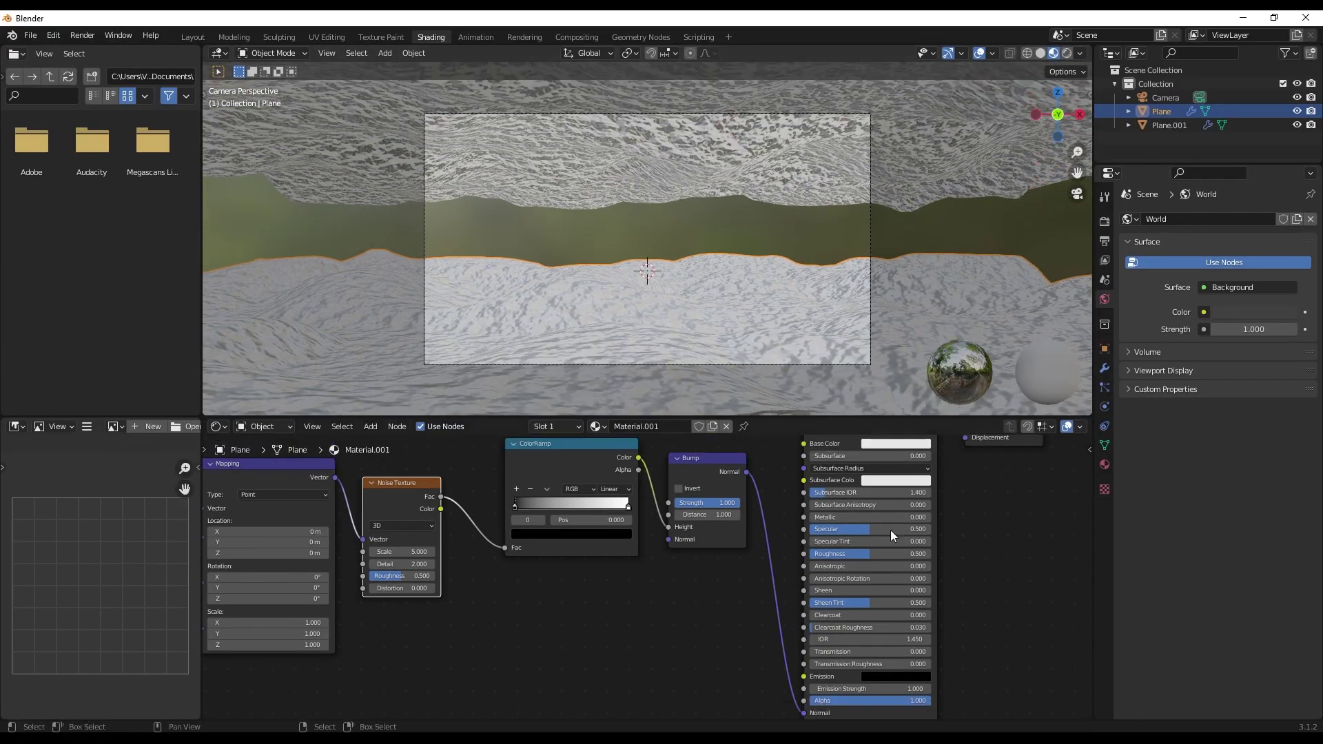
{"action": "scroll", "coordinate": [888, 562], "scroll_direction": "down", "scroll_amount": 2}
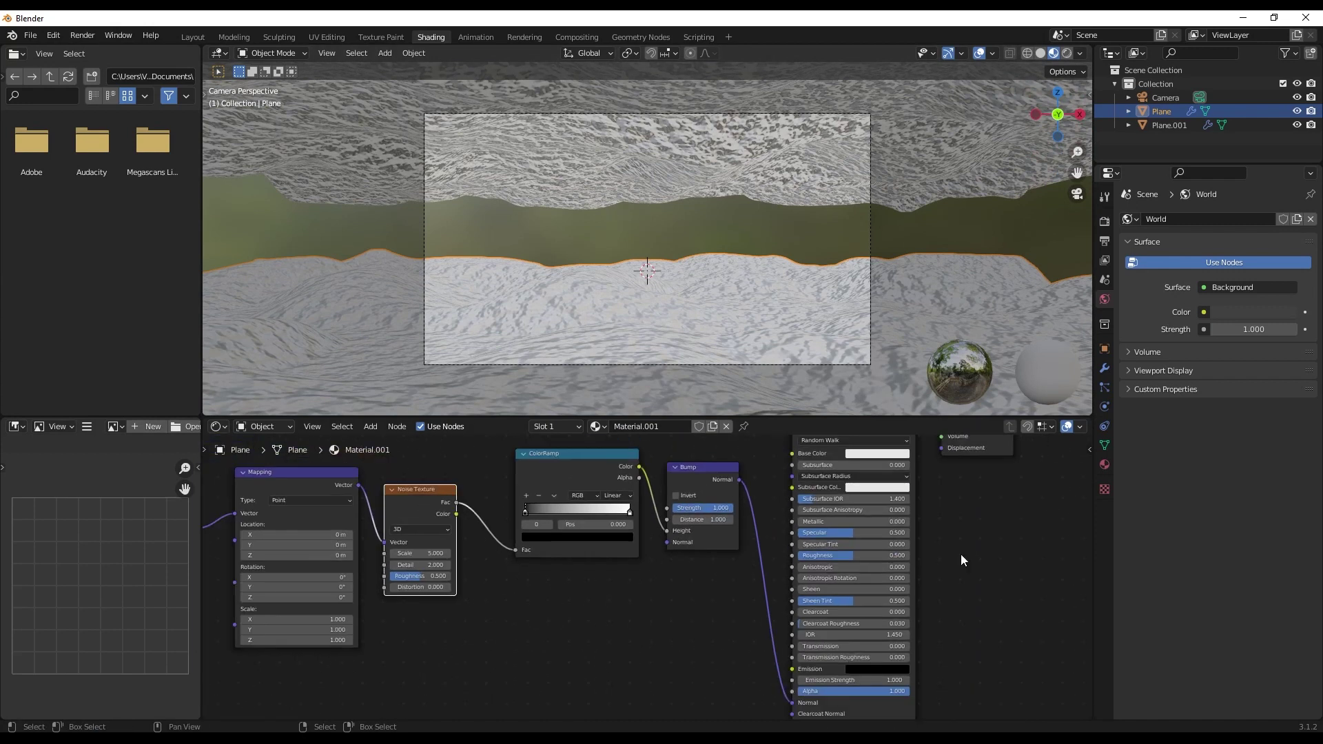
{"action": "middle_click_drag", "start_coordinate": [976, 534], "coordinate": [969, 621]}
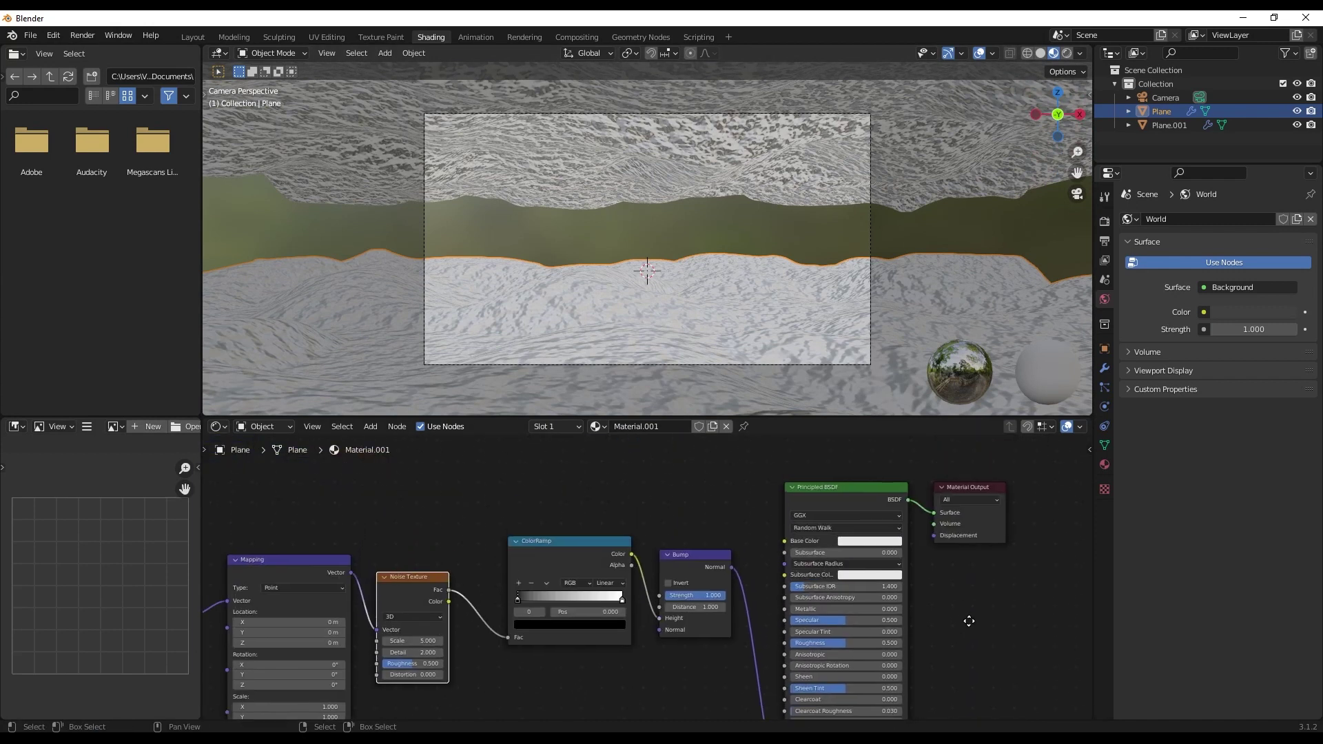
{"action": "left_click", "coordinate": [871, 542]}
{"action": "left_click_drag", "start_coordinate": [927, 400], "coordinate": [927, 469]}
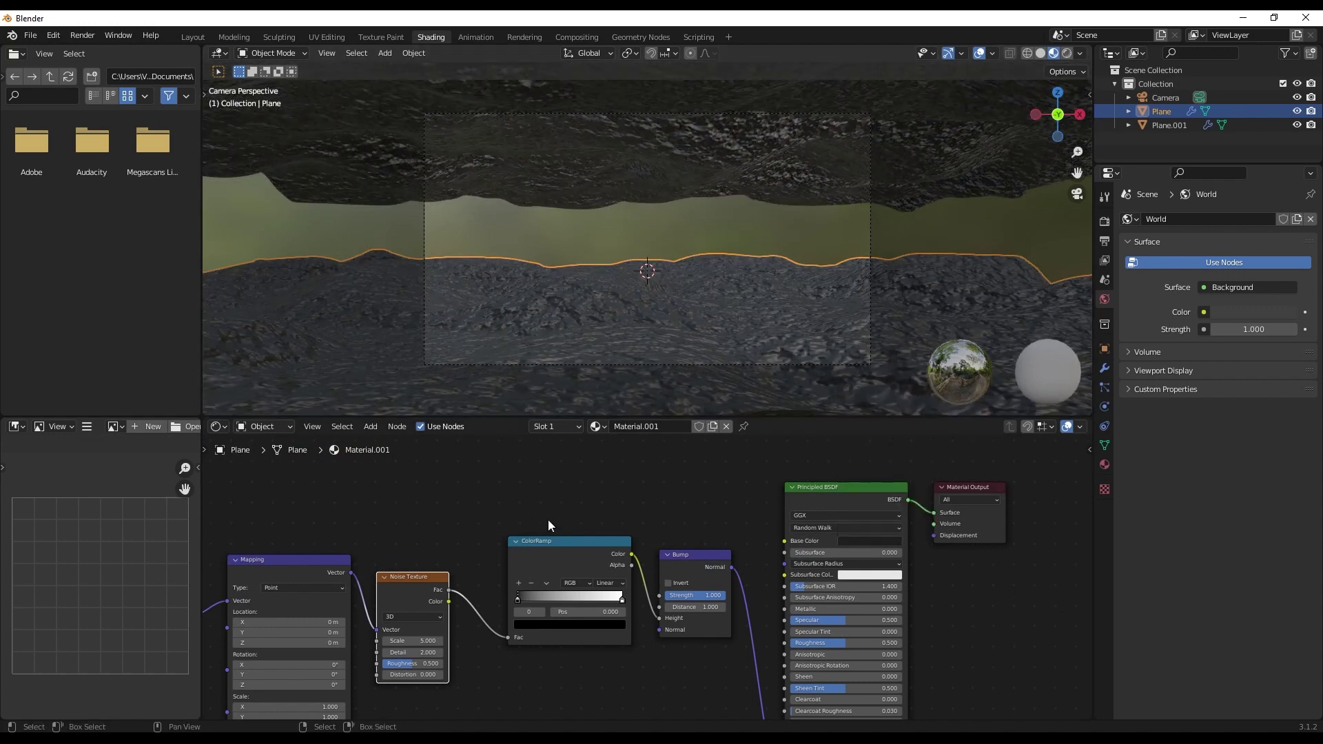
- Set the Noise Texture's scale to 2, detail to 4.5 and distortion to 2.1
{"action": "middle_click_drag", "start_coordinate": [548, 520], "coordinate": [652, 395]}
{"action": "scroll", "coordinate": [595, 560], "scroll_direction": "up", "scroll_amount": 2}
{"action": "middle_click_drag", "start_coordinate": [595, 560], "coordinate": [643, 603]}
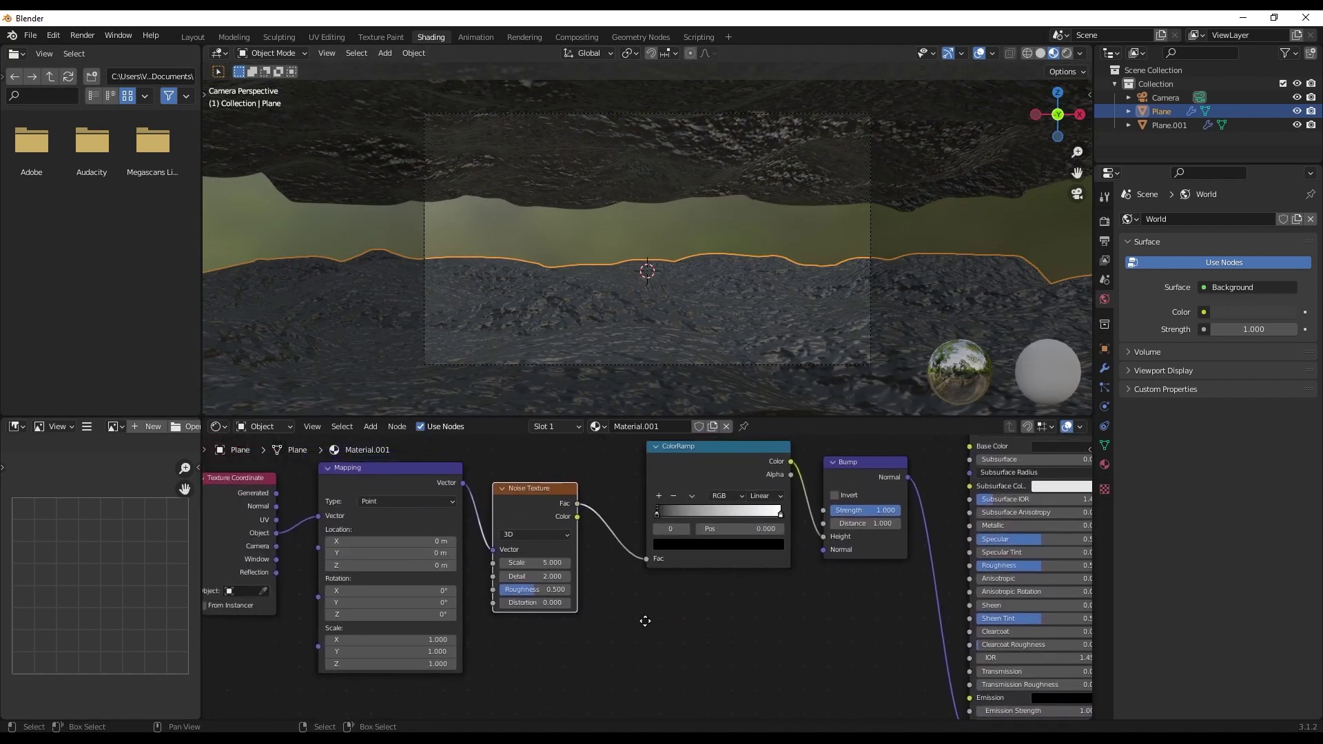
{"action": "scroll", "coordinate": [565, 600], "scroll_direction": "up", "scroll_amount": 2}
{"action": "left_click", "coordinate": [576, 572]}
{"action": "left_click_drag", "start_coordinate": [545, 572], "coordinate": [583, 622]}
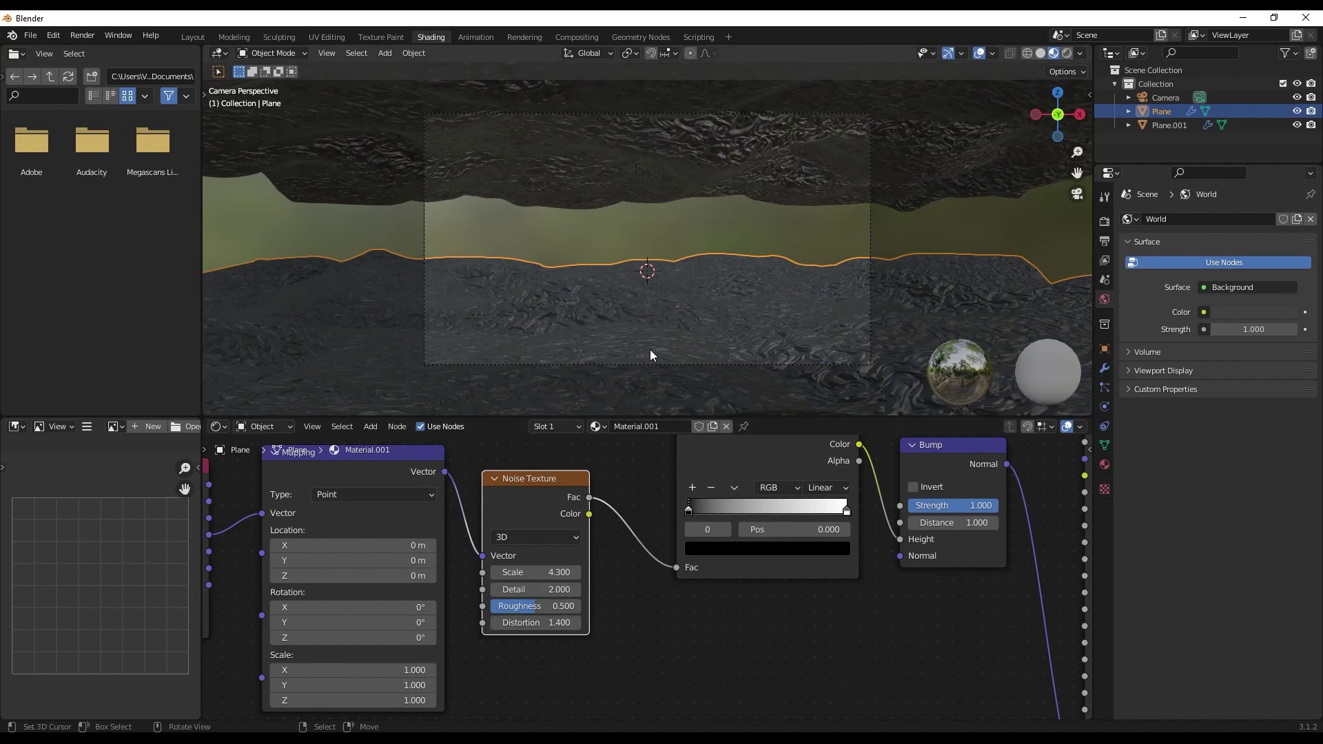
{"action": "mouse_move", "coordinate": [534, 573]}
{"action": "left_mouse_down"}
{"action": "mouse_move", "coordinate": [548, 572]}
{"action": "mouse_move", "coordinate": [510, 572]}
{"action": "mouse_move", "coordinate": [534, 591]}
{"action": "left_mouse_up"}
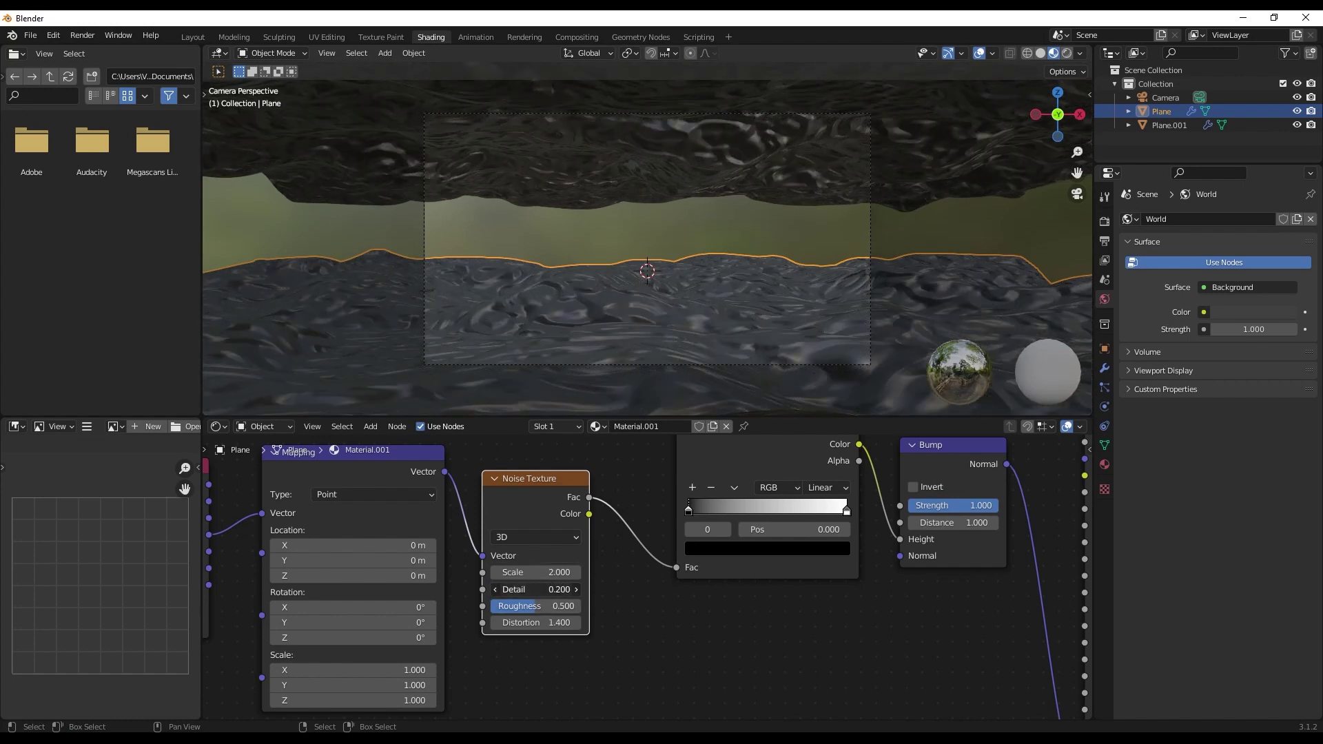
{"action": "key", "text": "ctrl+z"}
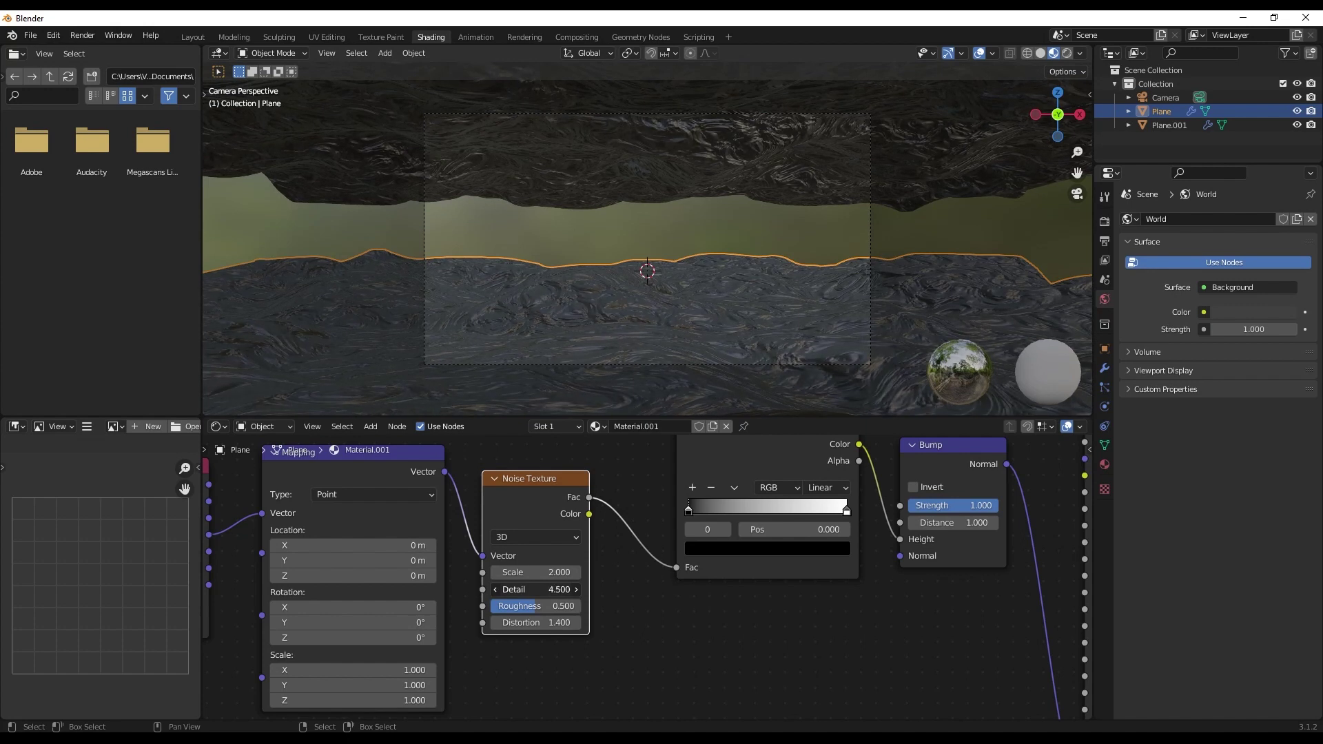
{"action": "left_click", "coordinate": [577, 623]}
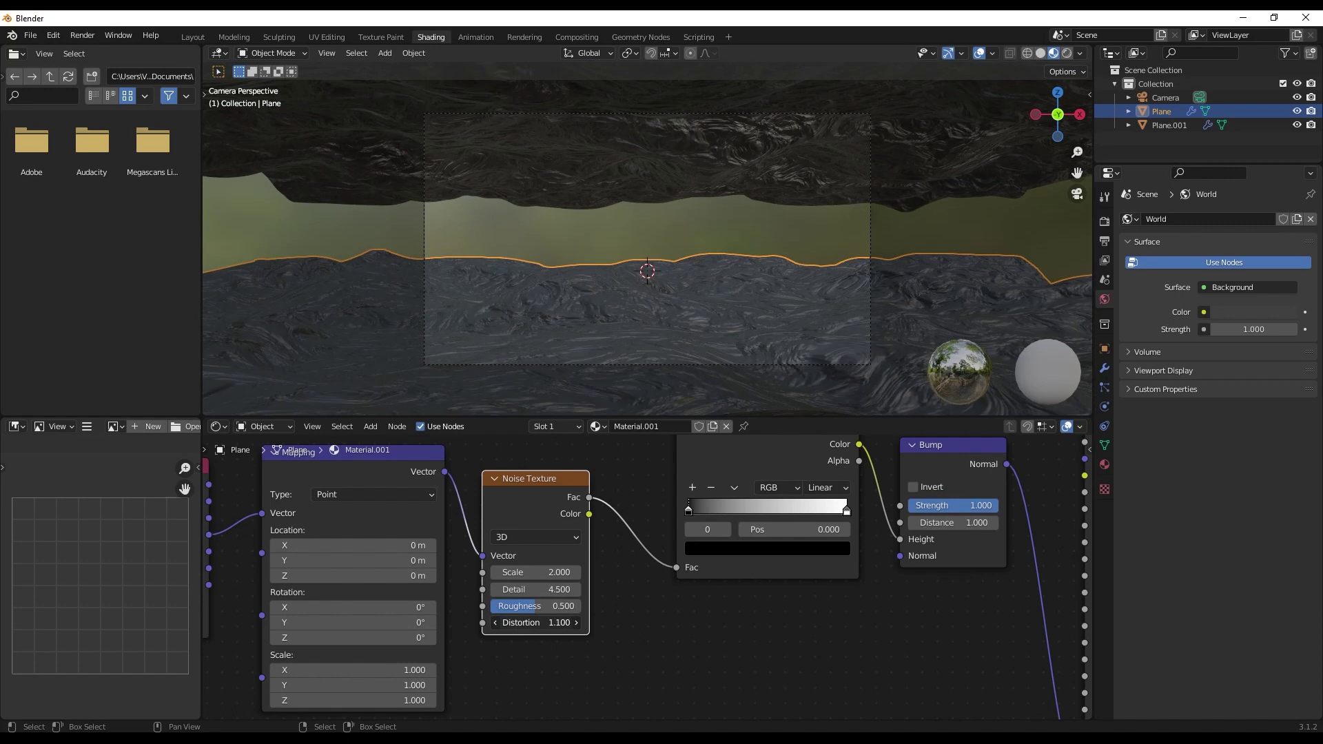
{"action": "left_click_drag", "start_coordinate": [538, 623], "coordinate": [579, 623]}
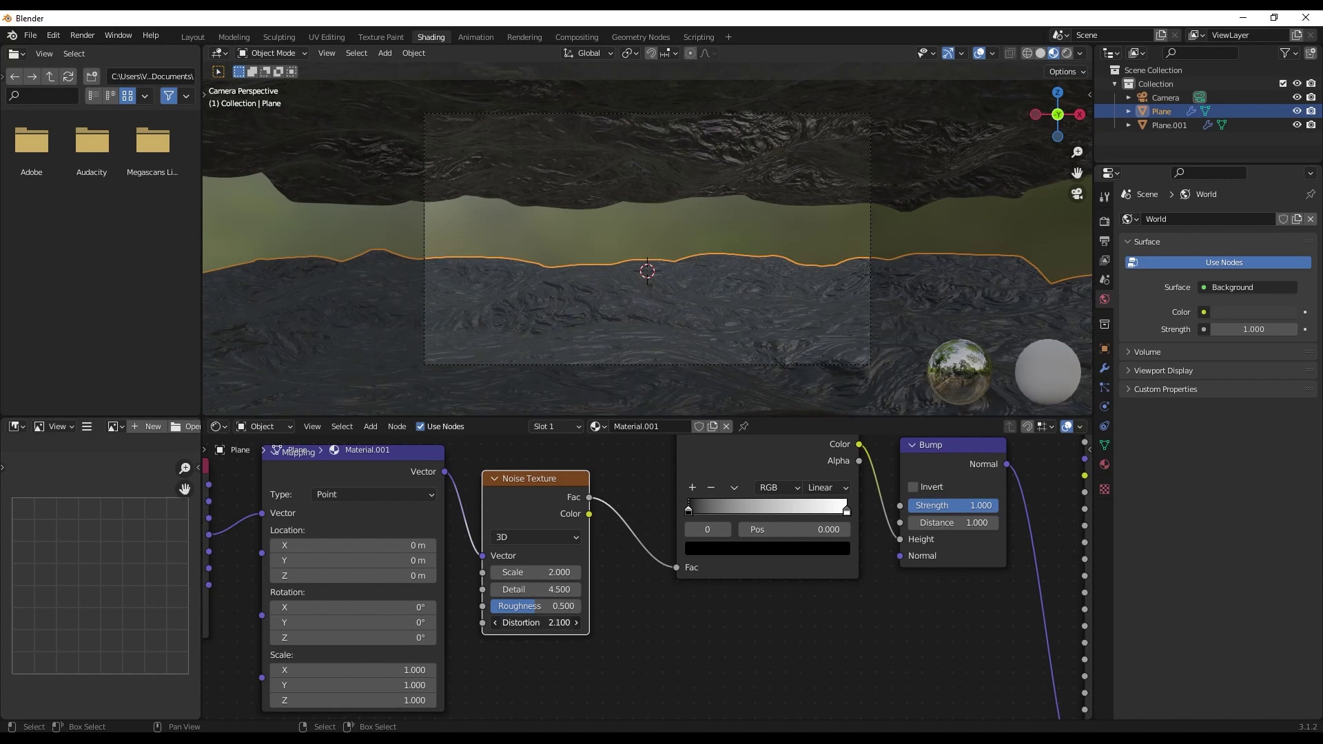
- Duplicate the ColorRamp and the Noise Texture, placing the copies above the original nodes
{"action": "key", "text": "Home"}
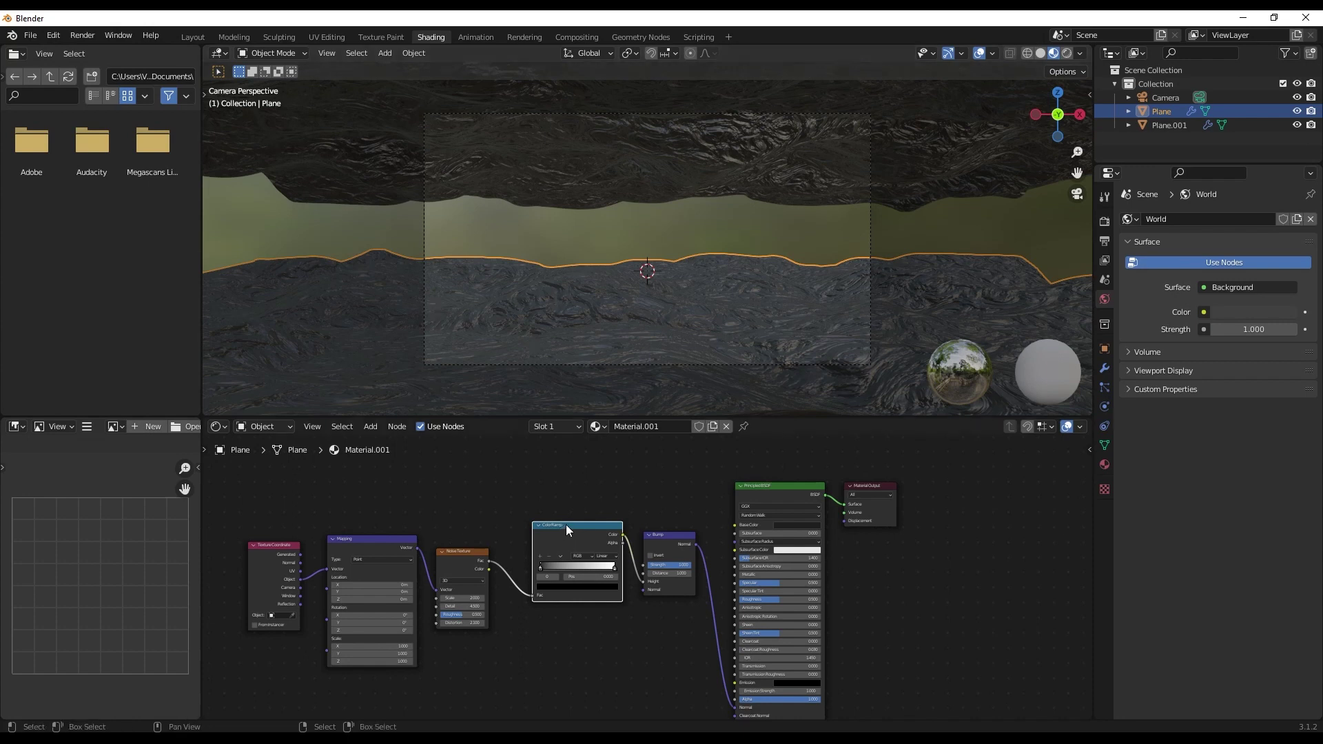
{"action": "key", "text": "shift+d"}
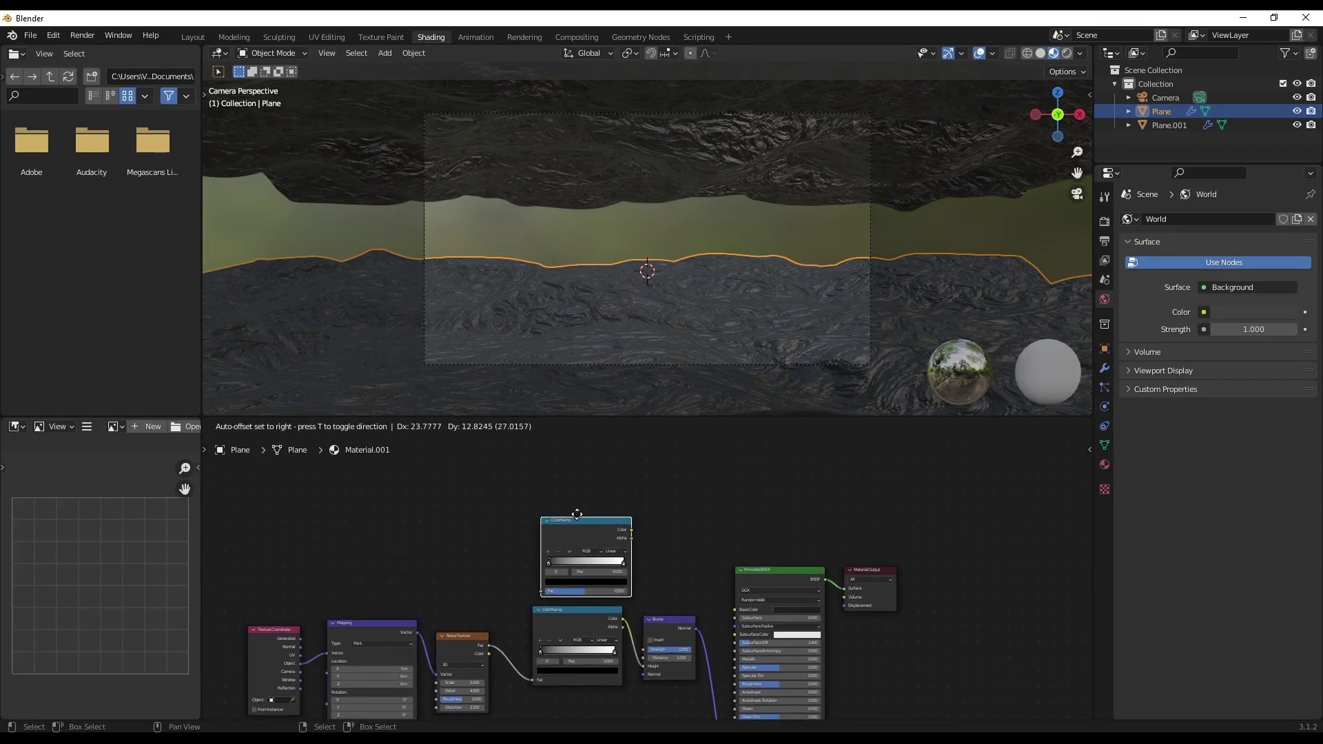
{"action": "left_click", "coordinate": [579, 477]}
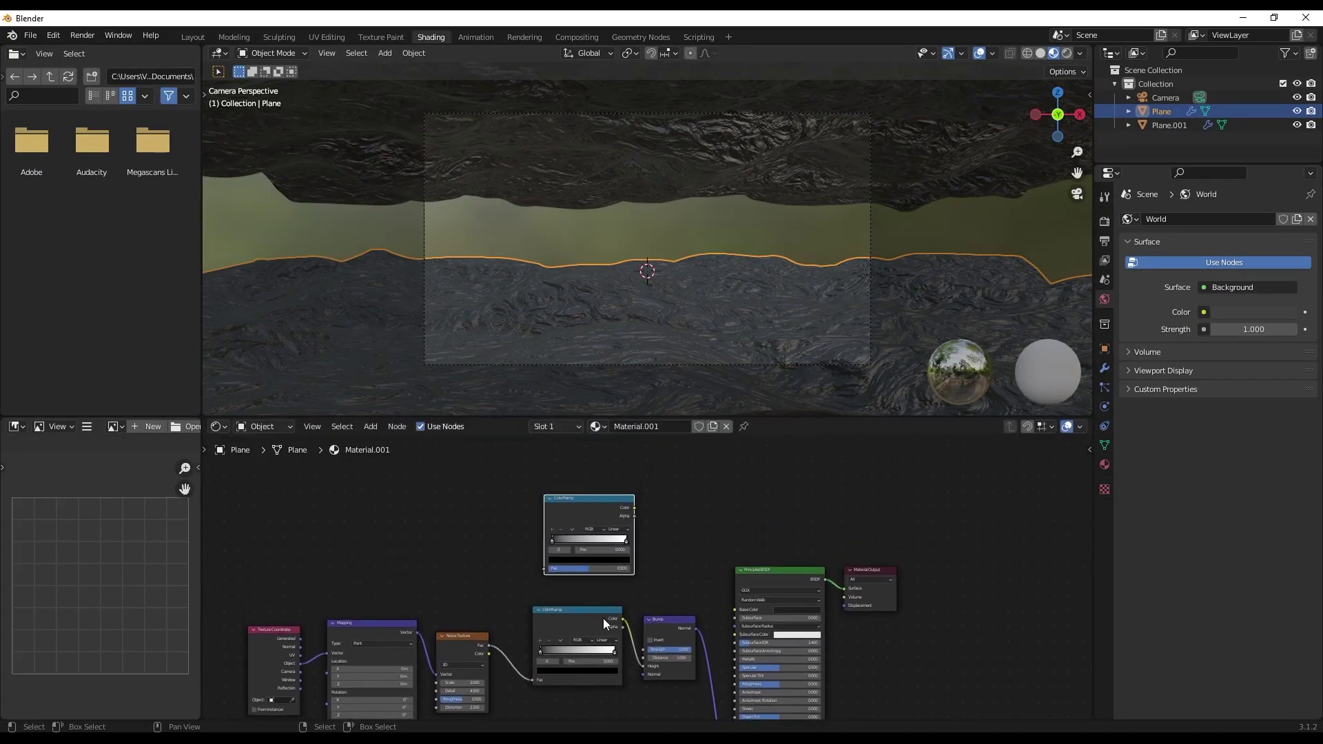
{"action": "left_click", "coordinate": [458, 637]}
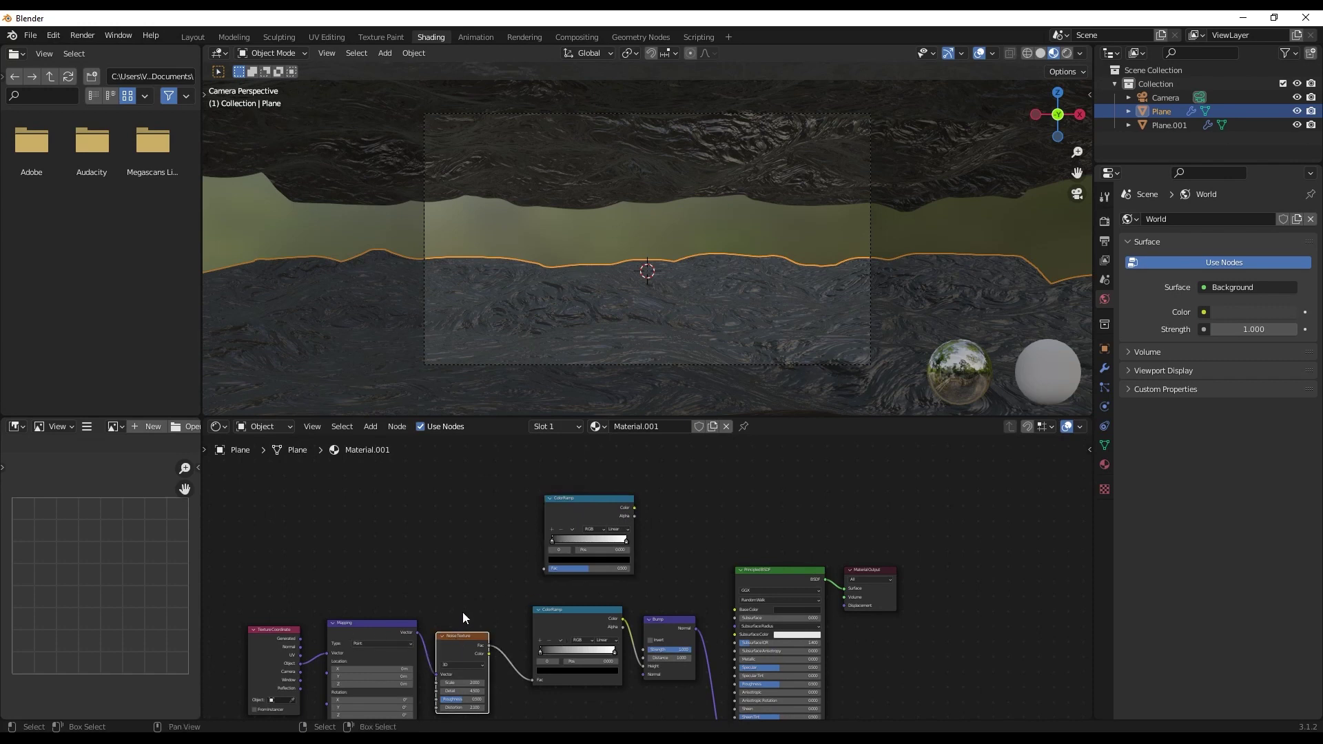
{"action": "key", "text": "shift+d"}
{"action": "left_click", "coordinate": [491, 486]}
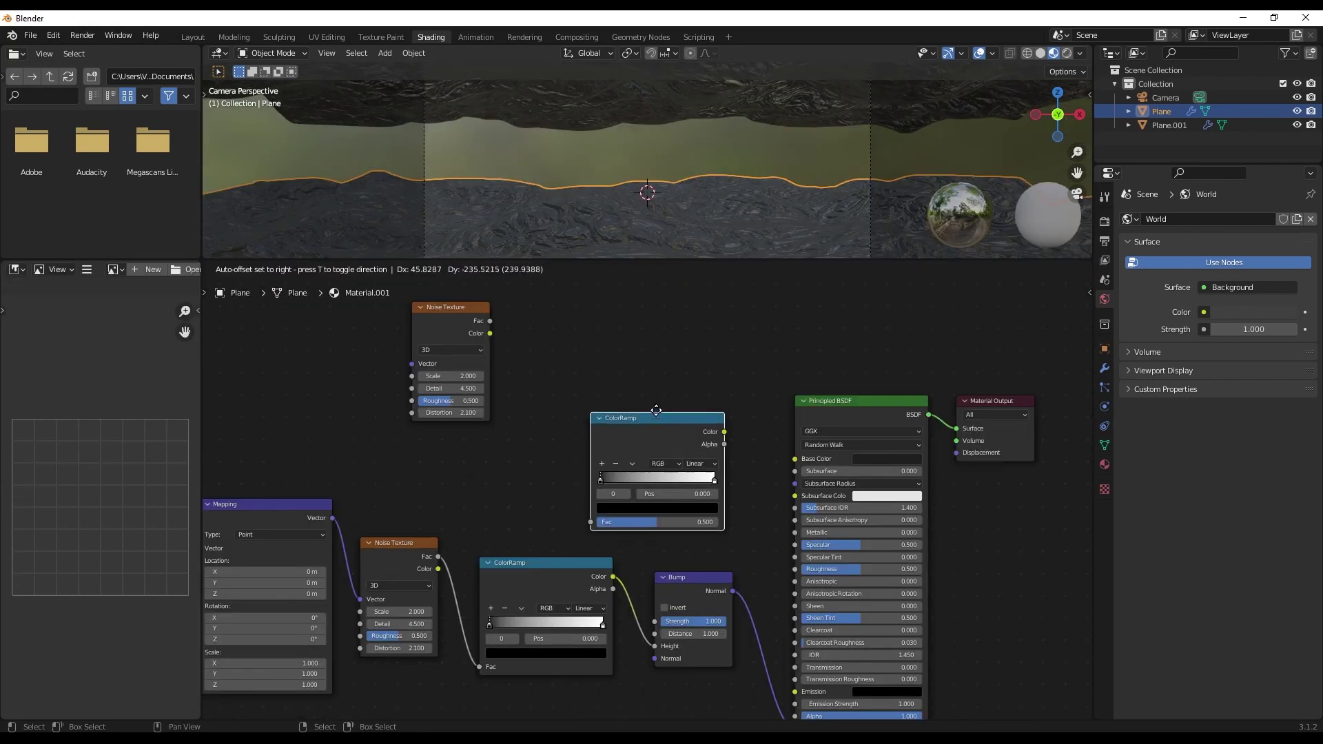
- Link the duplicated ColorRamp's Color to the Principled BSDF Roughness and place the duplicated Noise Texture beside that ramp
{"action": "left_click", "coordinate": [745, 416]}
{"action": "left_click_drag", "start_coordinate": [724, 417], "coordinate": [798, 566]}
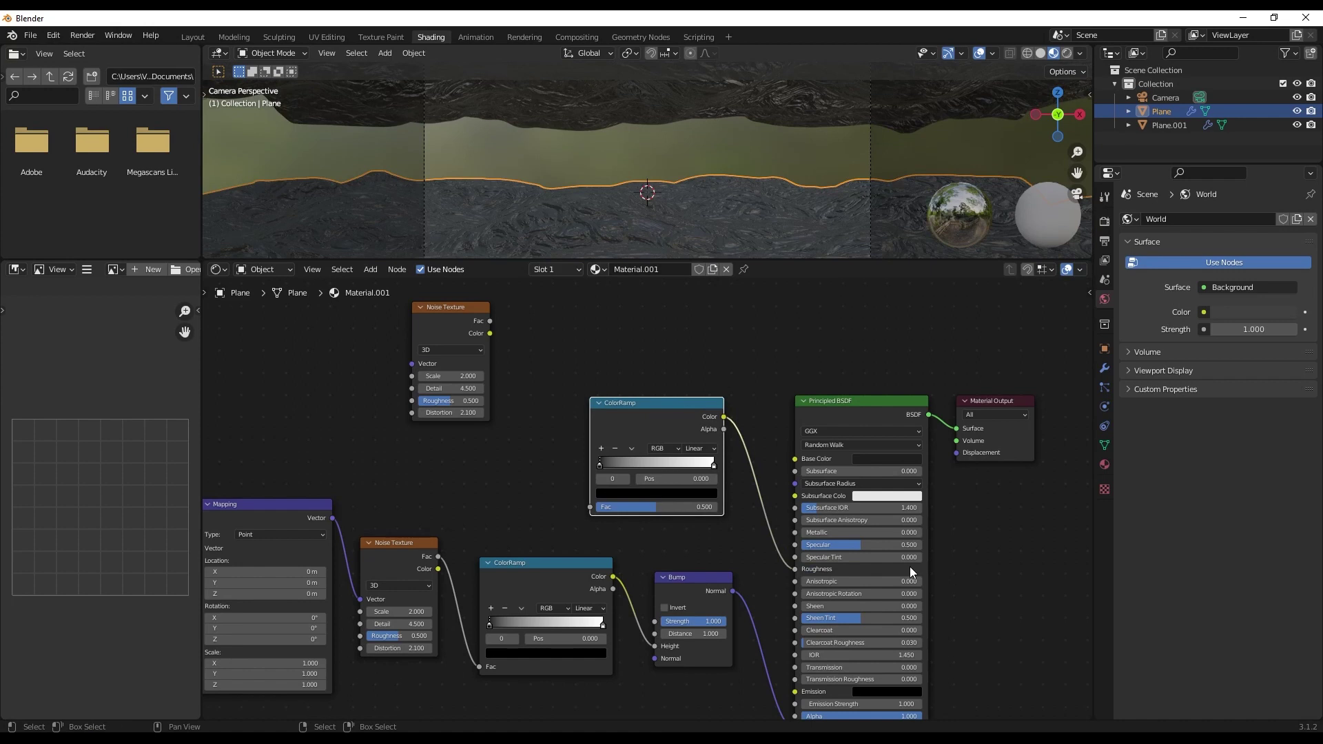
{"action": "key", "text": "g"}
{"action": "left_click", "coordinate": [601, 433]}
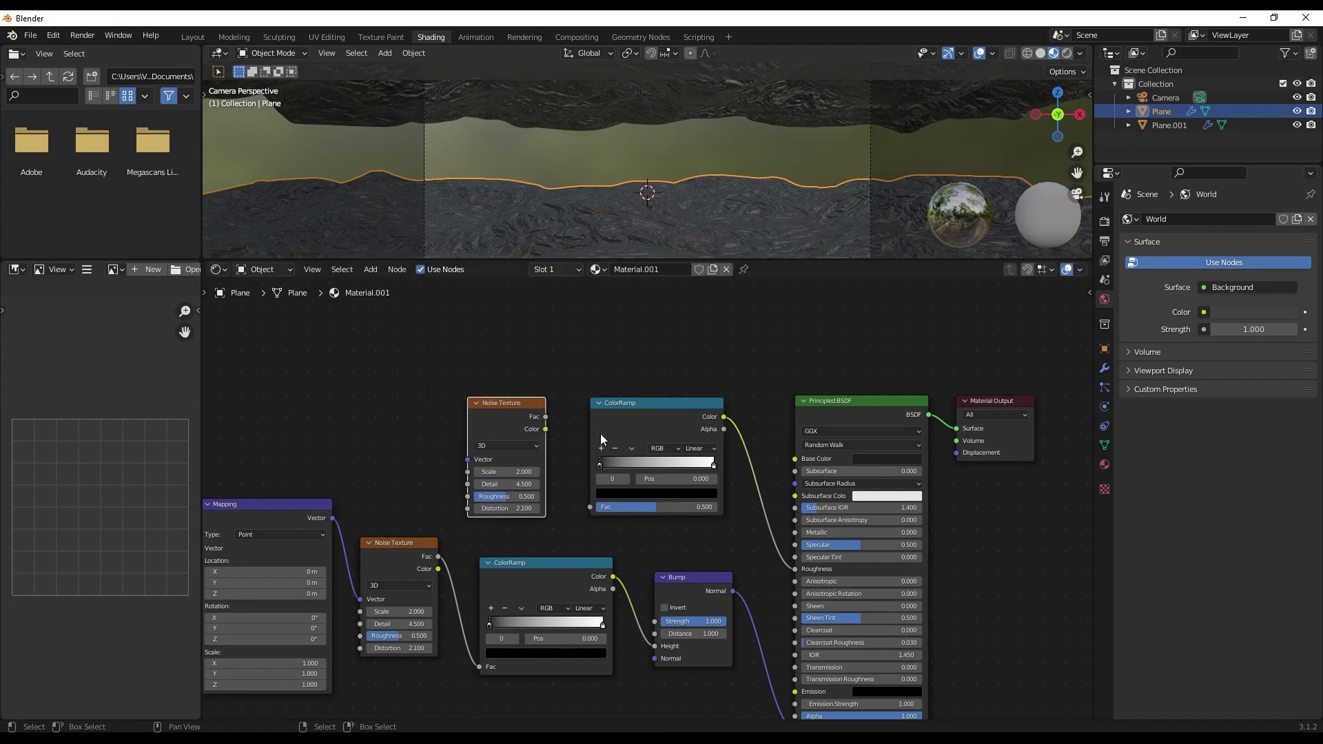
- Link the duplicated Noise Texture's Fac to its ColorRamp's Fac, and the Mapping Vector output to that Noise Texture
{"action": "mouse_move", "coordinate": [546, 418]}
{"action": "left_mouse_down"}
{"action": "mouse_move", "coordinate": [565, 433]}
{"action": "mouse_move", "coordinate": [589, 509]}
{"action": "left_mouse_up"}
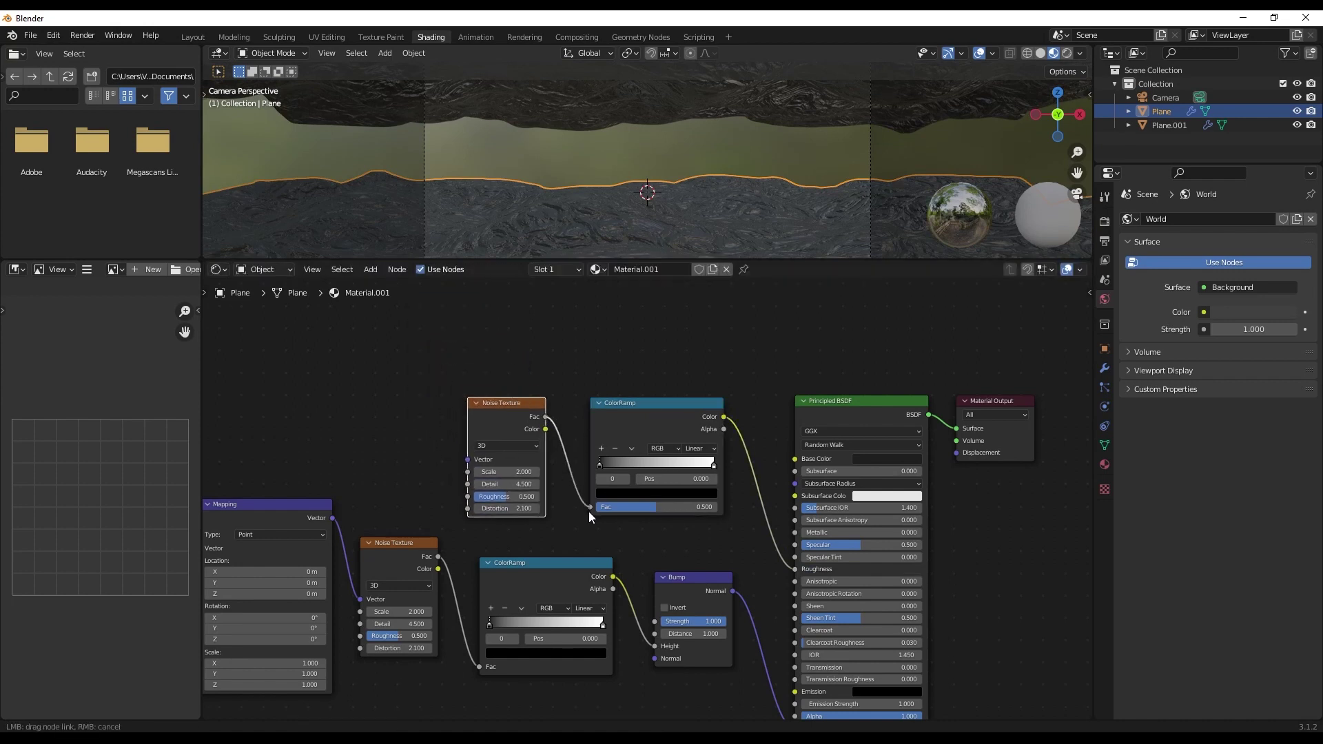
{"action": "left_click_drag", "start_coordinate": [333, 518], "coordinate": [469, 461]}
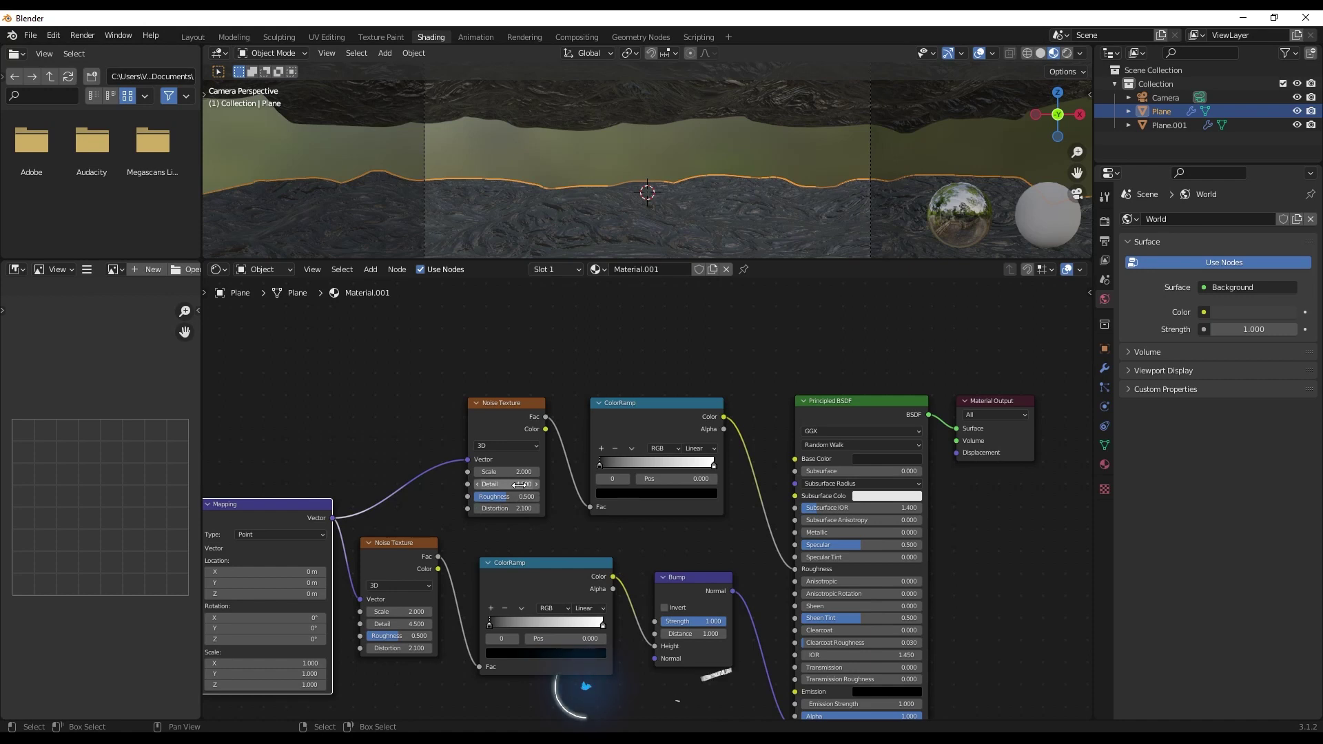
- Set the roughness Noise Texture's detail to 0.1 and scale to about 5.9, and lower its distortion
{"action": "mouse_move", "coordinate": [519, 485]}
{"action": "left_mouse_down"}
{"action": "mouse_move", "coordinate": [552, 484]}
{"action": "mouse_move", "coordinate": [510, 485]}
{"action": "left_mouse_up"}
{"action": "left_click_drag", "start_coordinate": [767, 261], "coordinate": [776, 475]}
{"action": "left_click_drag", "start_coordinate": [510, 591], "coordinate": [558, 578]}
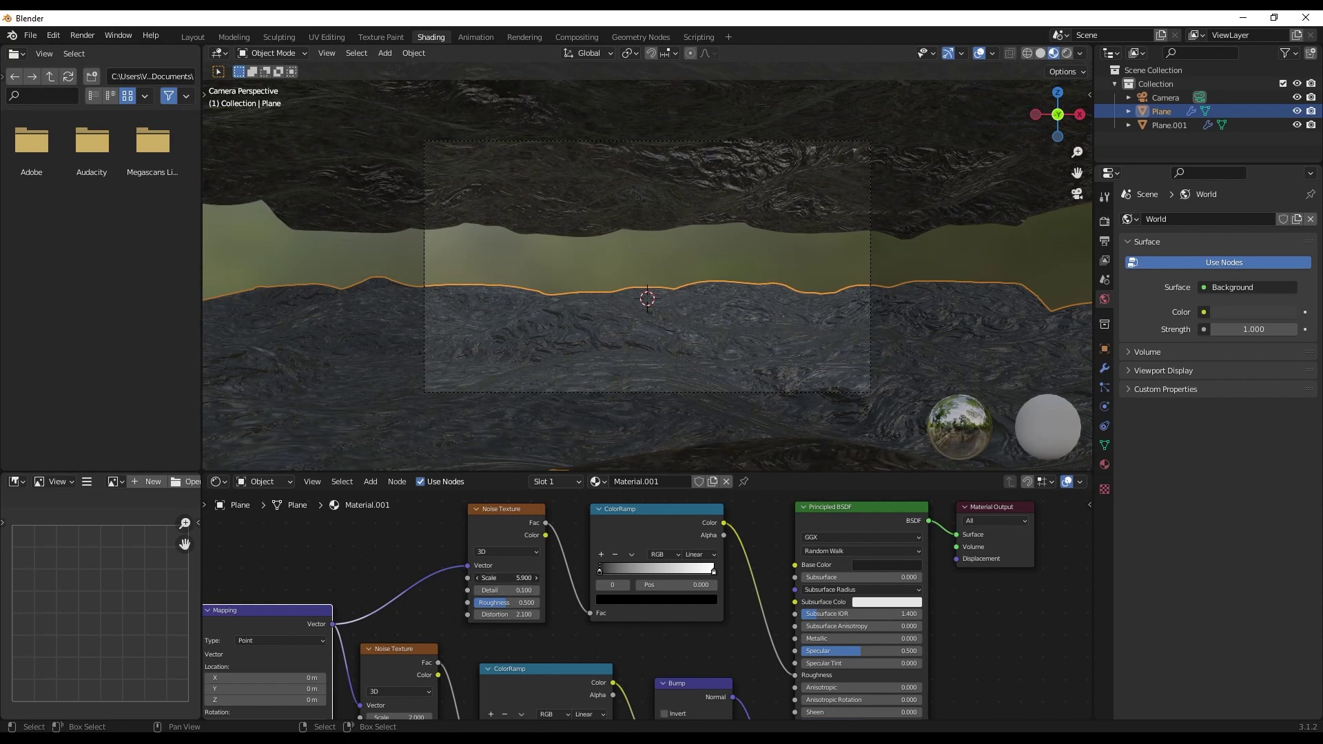
{"action": "mouse_move", "coordinate": [507, 615]}
{"action": "left_mouse_down"}
{"action": "mouse_move", "coordinate": [527, 614]}
{"action": "mouse_move", "coordinate": [489, 614]}
{"action": "left_mouse_up"}
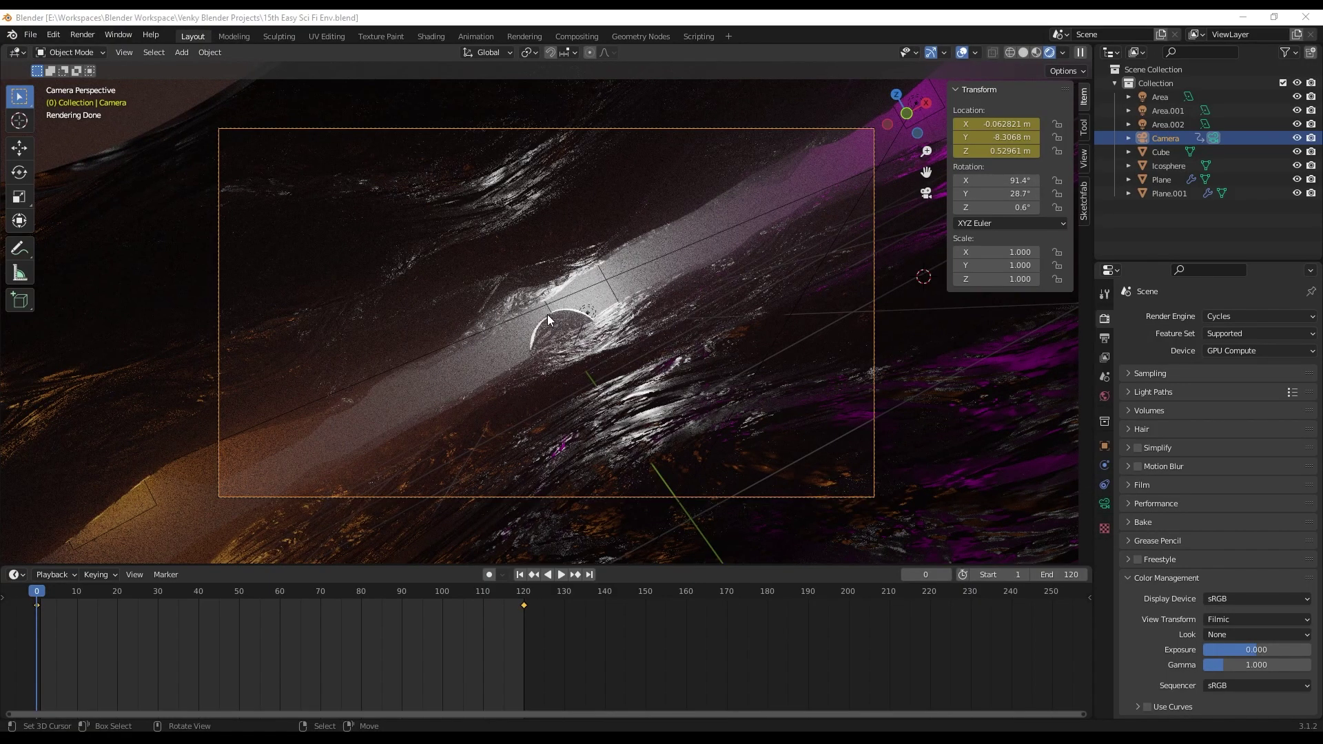
- Change the finished scene's render engine from Cycles to Eevee
{"action": "scroll", "coordinate": [548, 315], "scroll_direction": "down", "scroll_amount": 3}
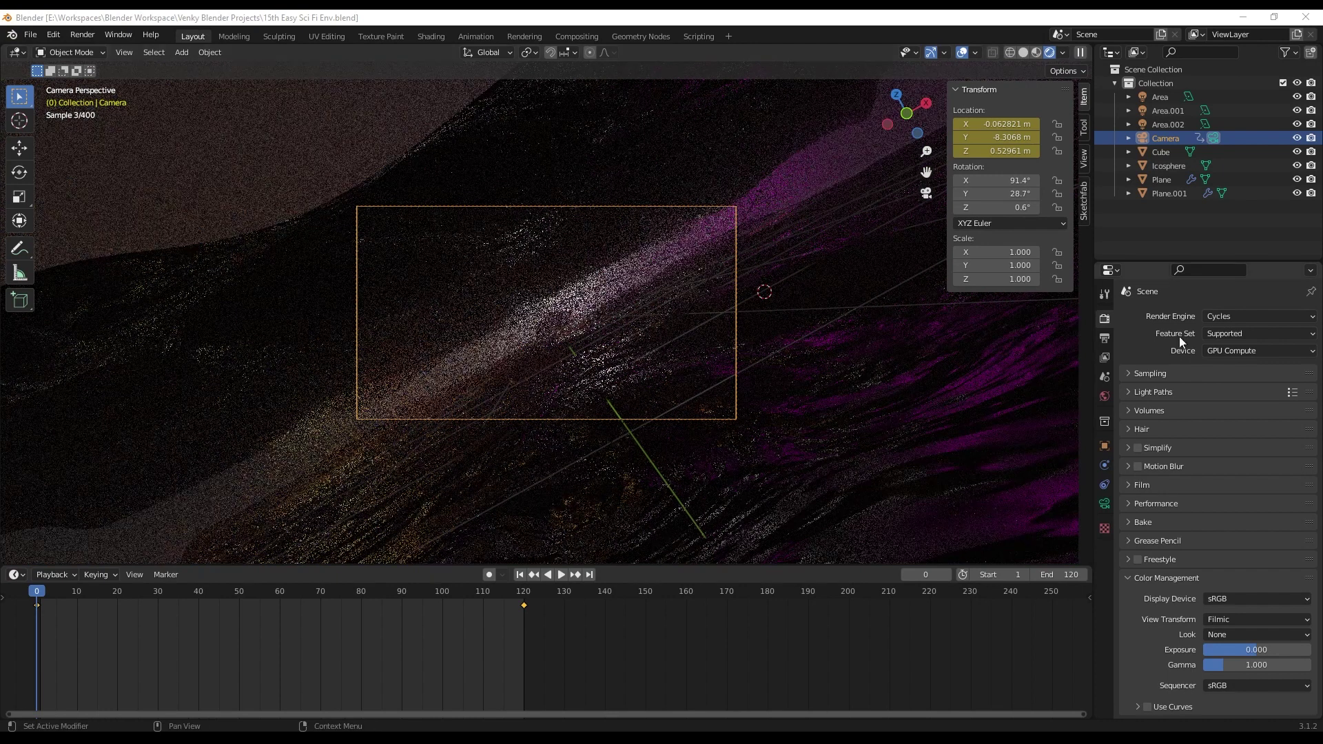
{"action": "left_click", "coordinate": [1223, 315]}
{"action": "left_click", "coordinate": [1227, 332]}
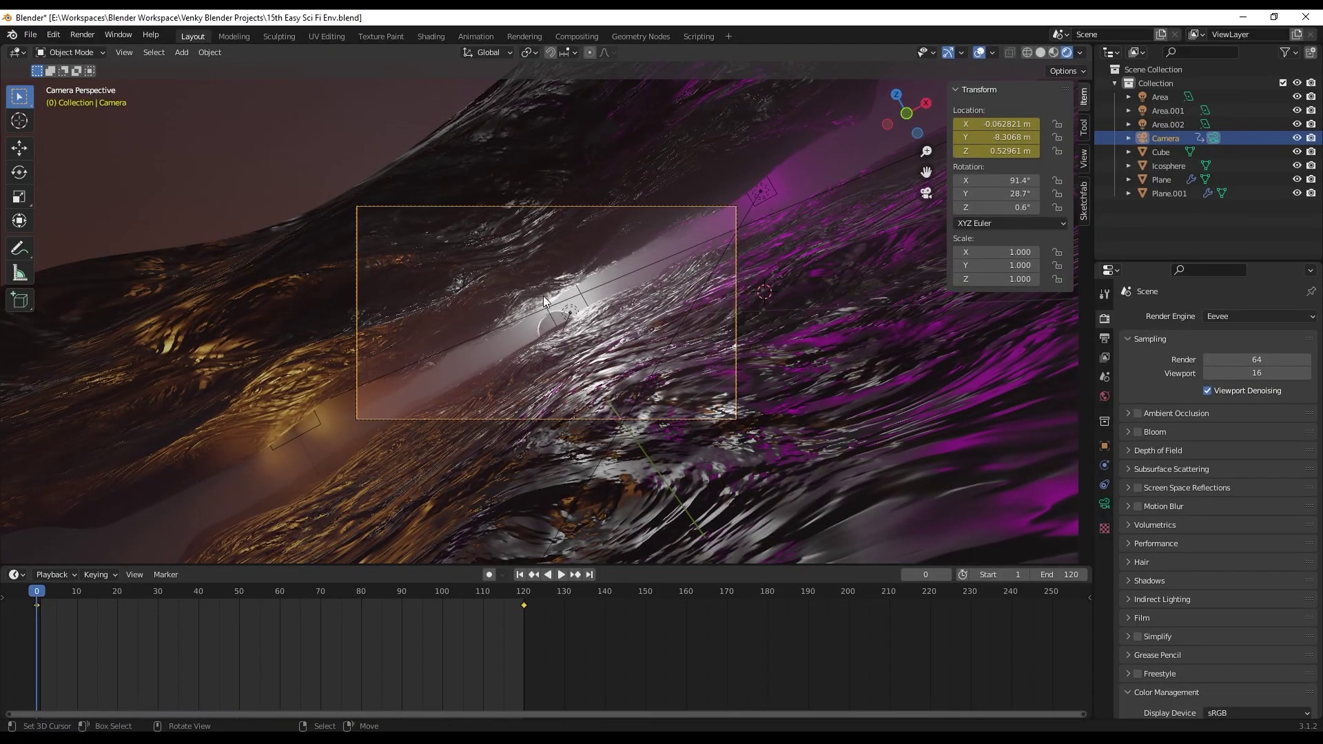
- Inspect the scene's area lights through the camera and from outside the volume
{"action": "left_click", "coordinate": [1164, 125]}
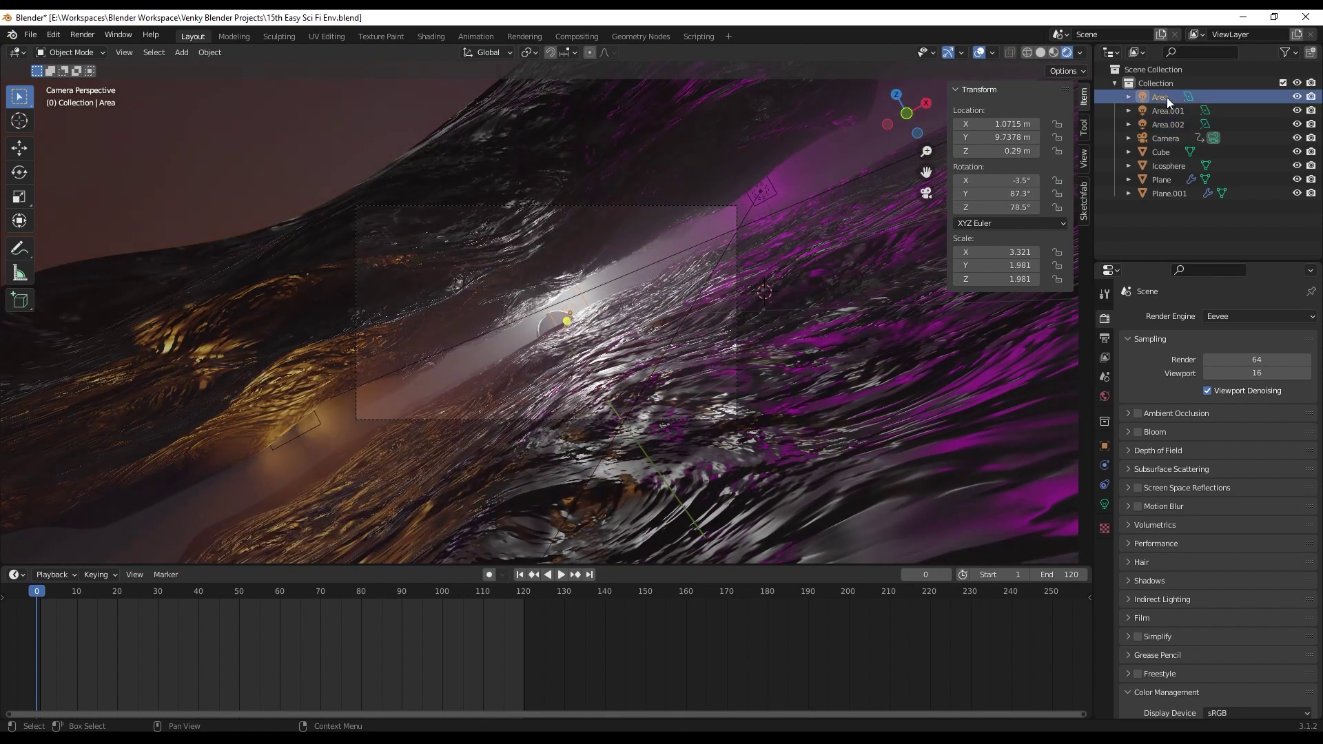
{"action": "scroll", "coordinate": [674, 371], "scroll_direction": "up", "scroll_amount": 2}
{"action": "scroll", "coordinate": [674, 371], "scroll_direction": "up", "scroll_amount": 2}
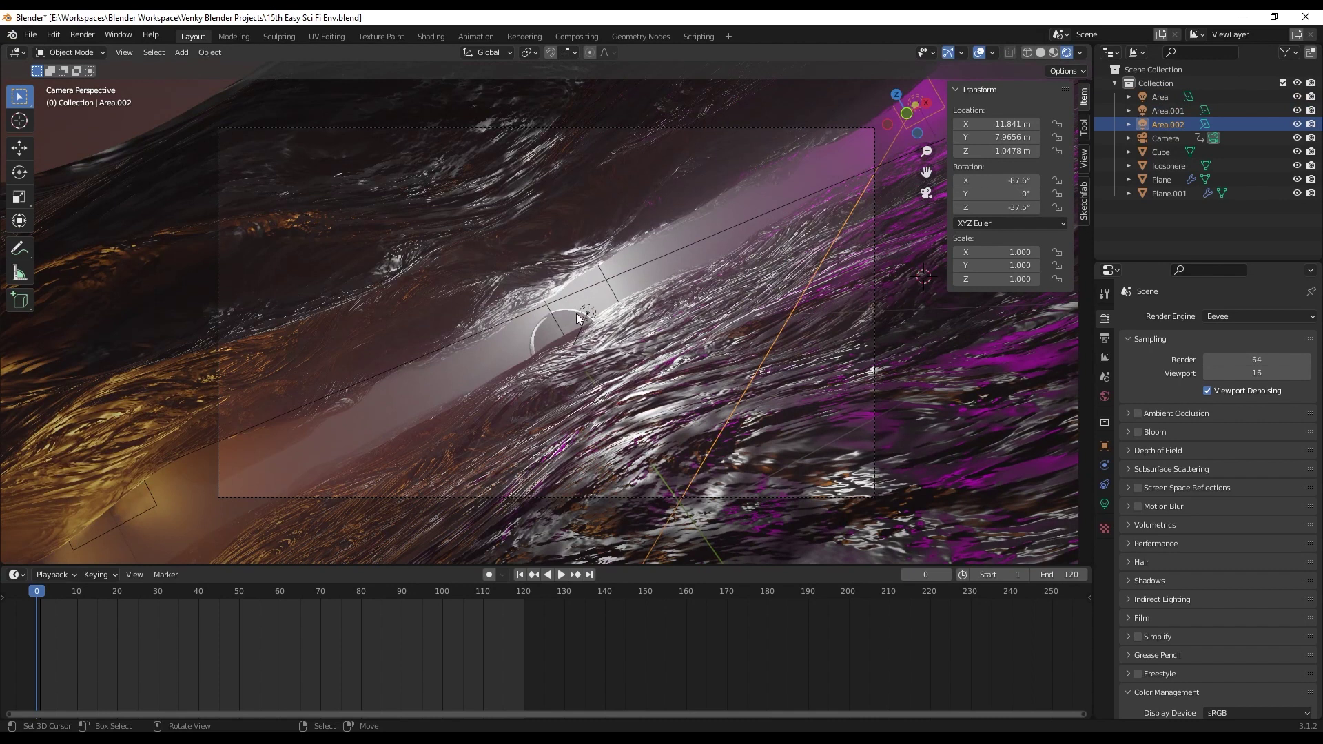
{"action": "scroll", "coordinate": [594, 349], "scroll_direction": "down", "scroll_amount": 6}
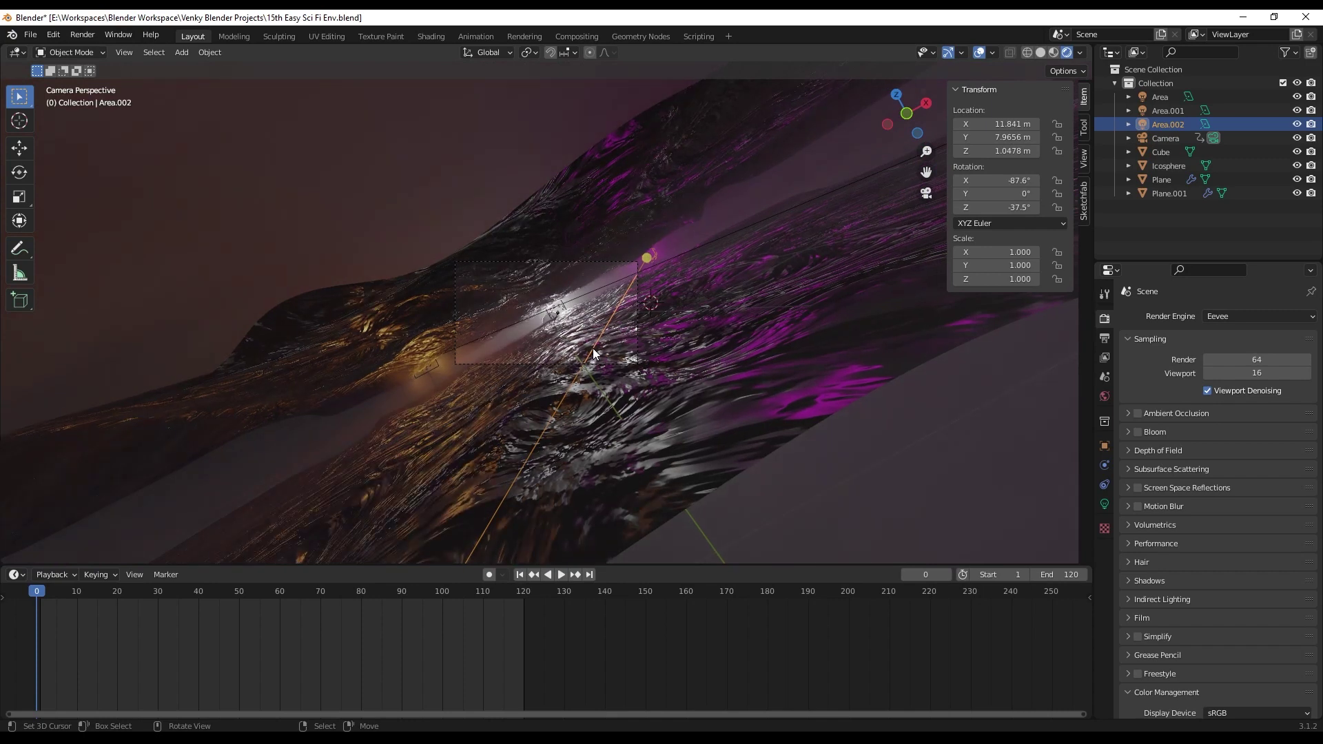
{"action": "middle_click_drag", "start_coordinate": [950, 188], "coordinate": [648, 396]}
{"action": "scroll", "coordinate": [646, 390], "scroll_direction": "down", "scroll_amount": 2}
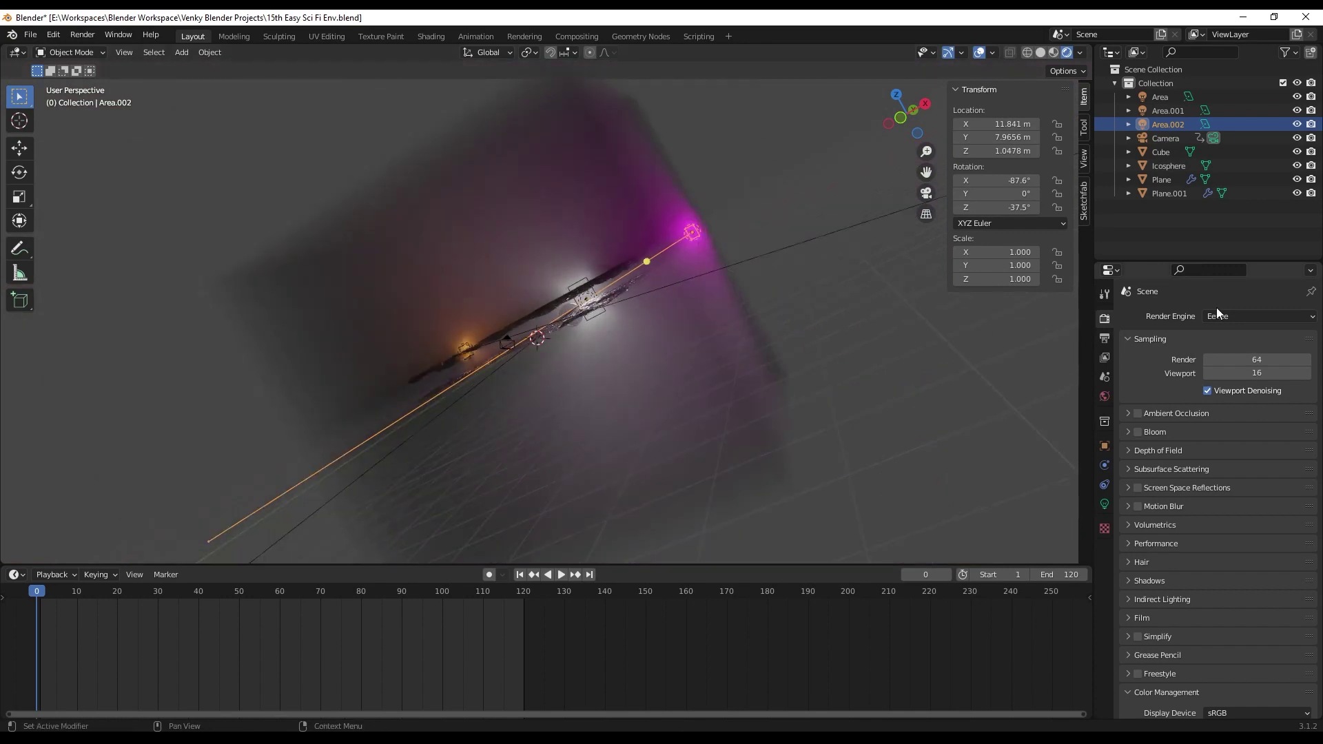
- Switch the viewport to solid shading and examine the terrain planes, sphere and camera inside the enclosing cube
{"action": "left_click", "coordinate": [1054, 53]}
{"action": "left_click", "coordinate": [1041, 53]}
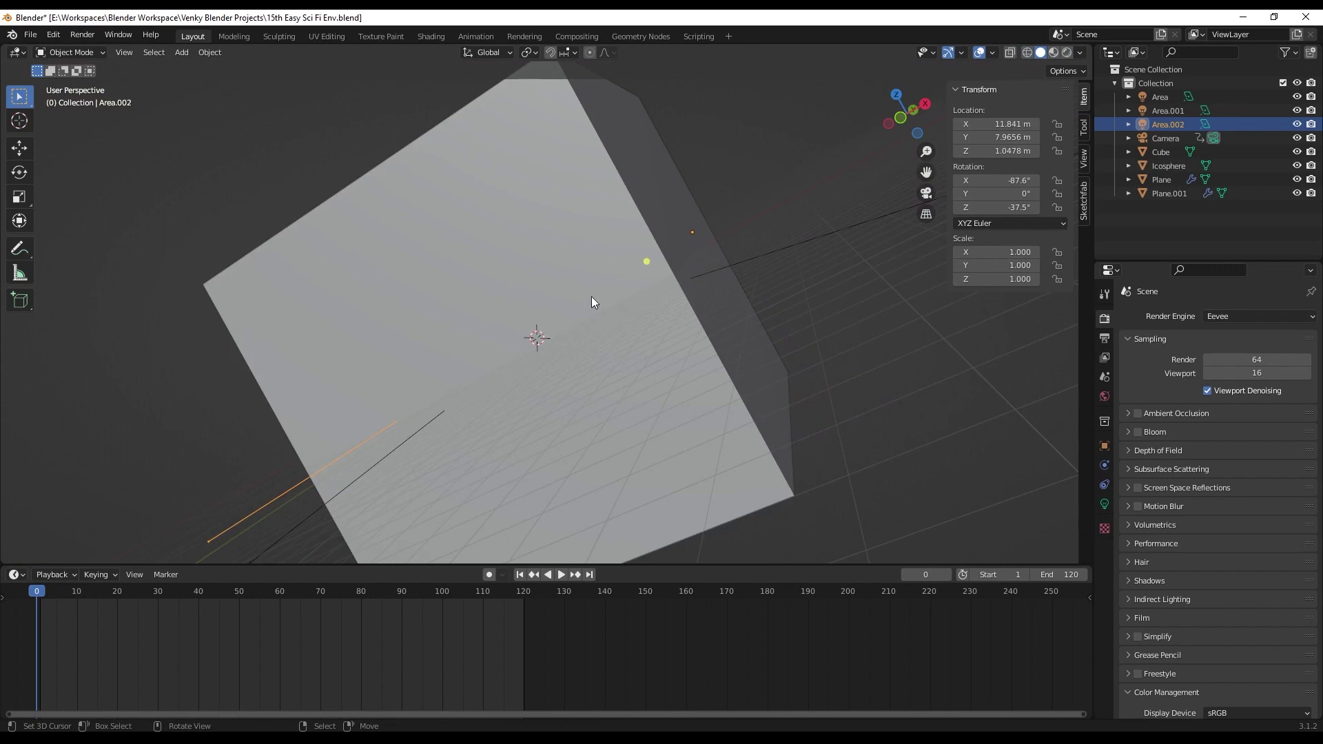
{"action": "scroll", "coordinate": [610, 388], "scroll_direction": "up", "scroll_amount": 5}
{"action": "scroll", "coordinate": [609, 388], "scroll_direction": "down", "scroll_amount": 3}
{"action": "scroll", "coordinate": [609, 388], "scroll_direction": "up", "scroll_amount": 3}
{"action": "scroll", "coordinate": [609, 387], "scroll_direction": "down", "scroll_amount": 5}
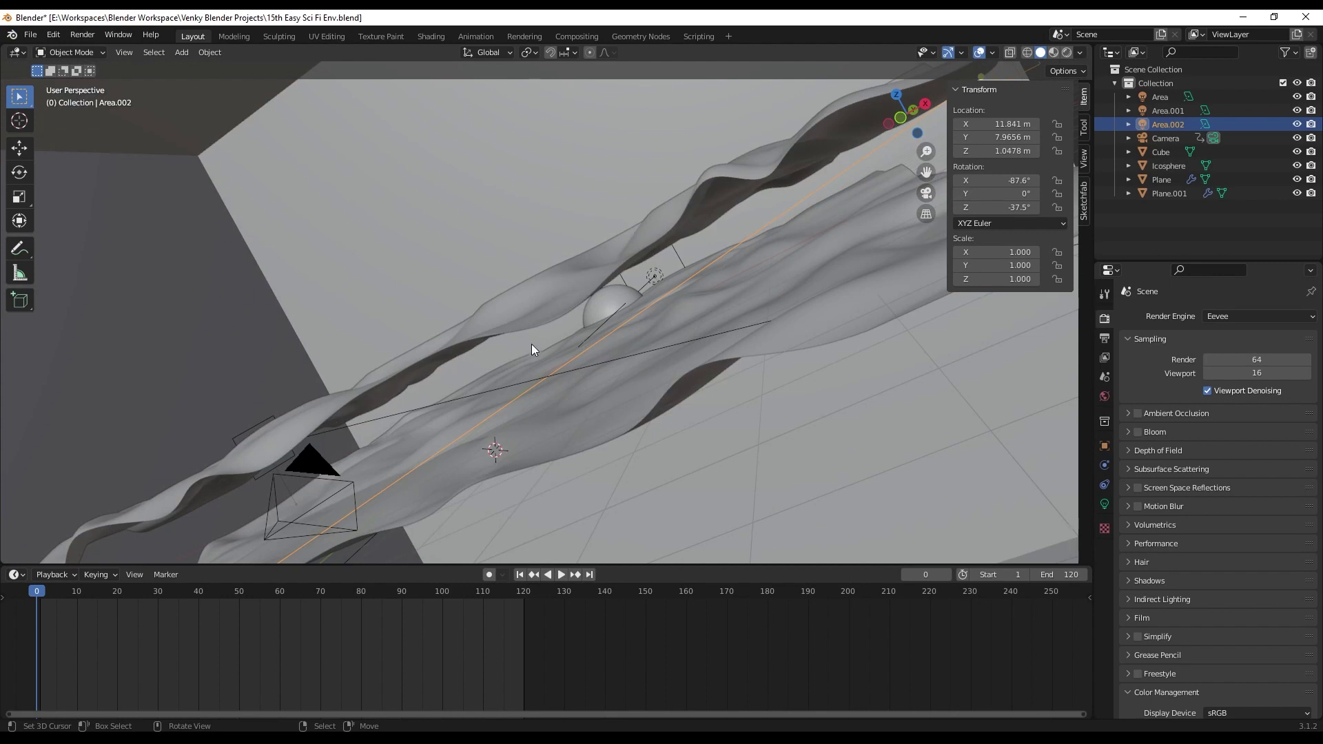
- Select the enclosing cube and show its Principled Volume nodes in the Shading workspace with a rendered viewport preview
{"action": "left_click", "coordinate": [420, 240]}
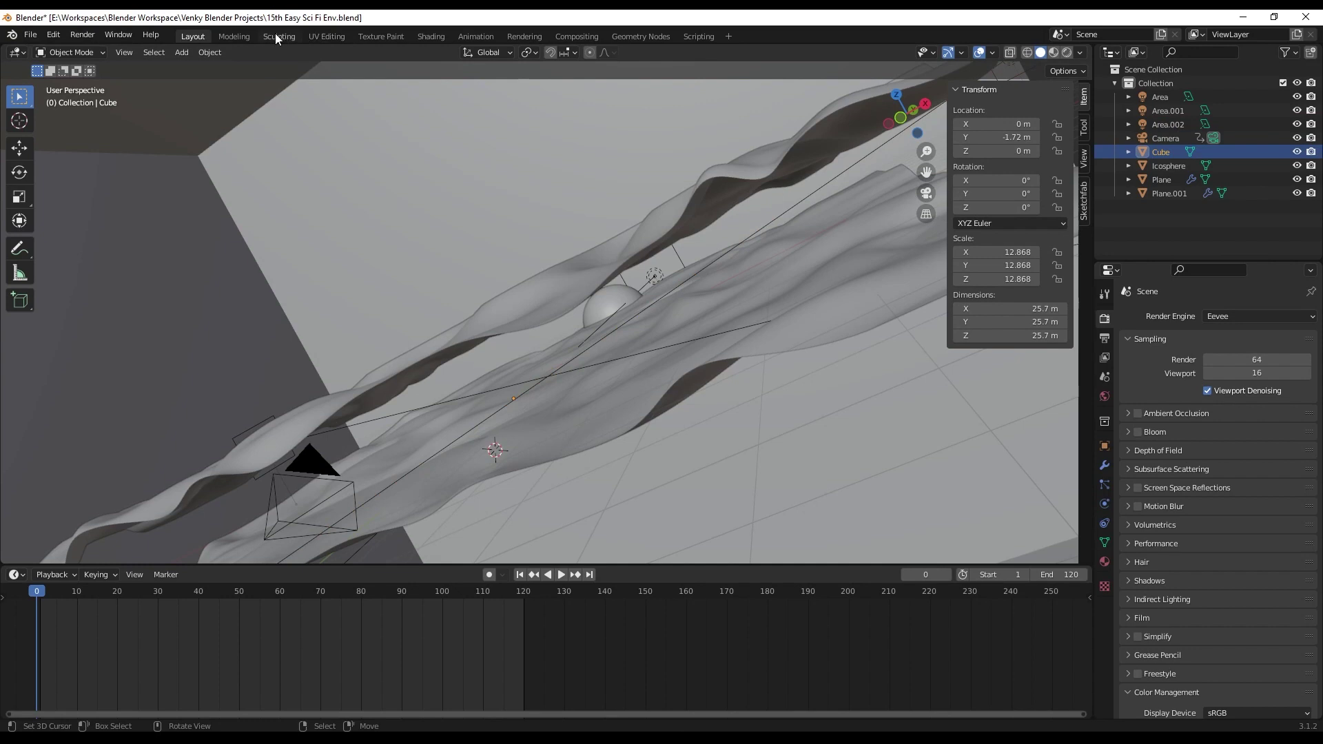
{"action": "left_click", "coordinate": [437, 39]}
{"action": "scroll", "coordinate": [711, 594], "scroll_direction": "up", "scroll_amount": 4}
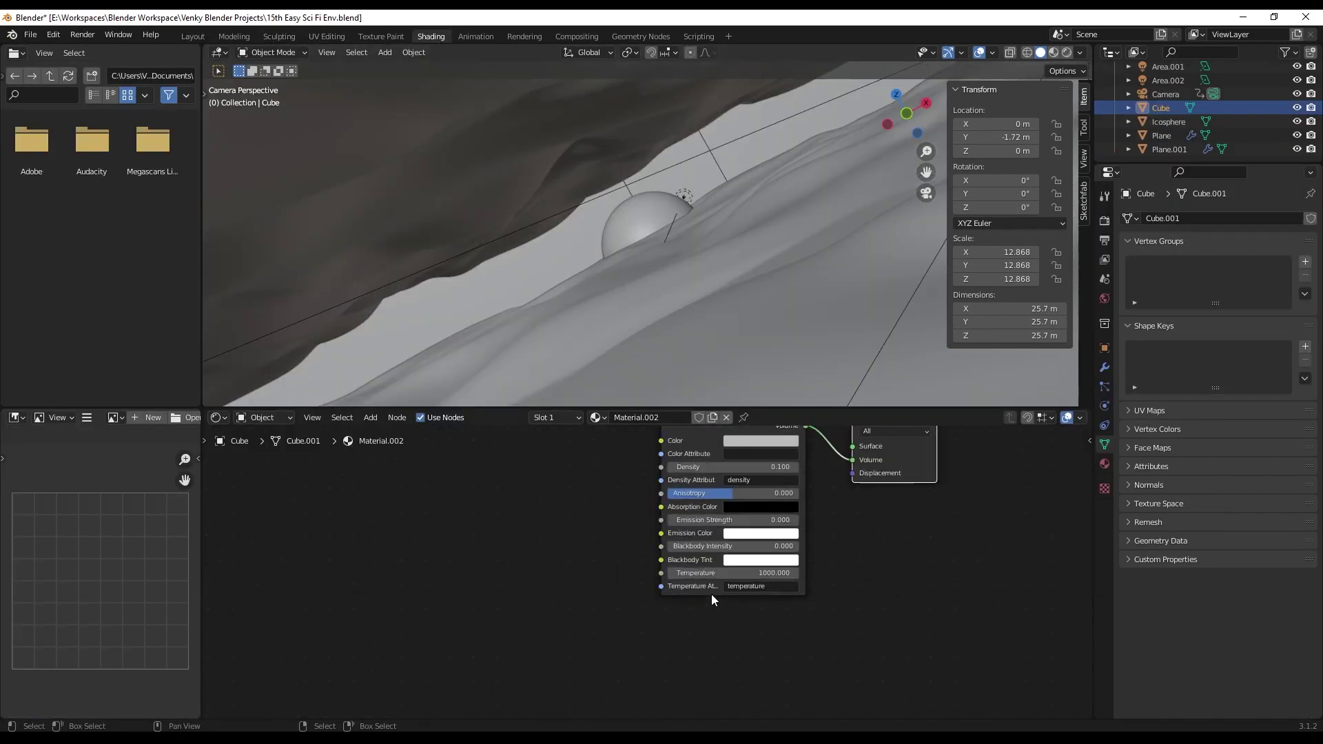
{"action": "middle_click_drag", "start_coordinate": [1021, 555], "coordinate": [724, 645]}
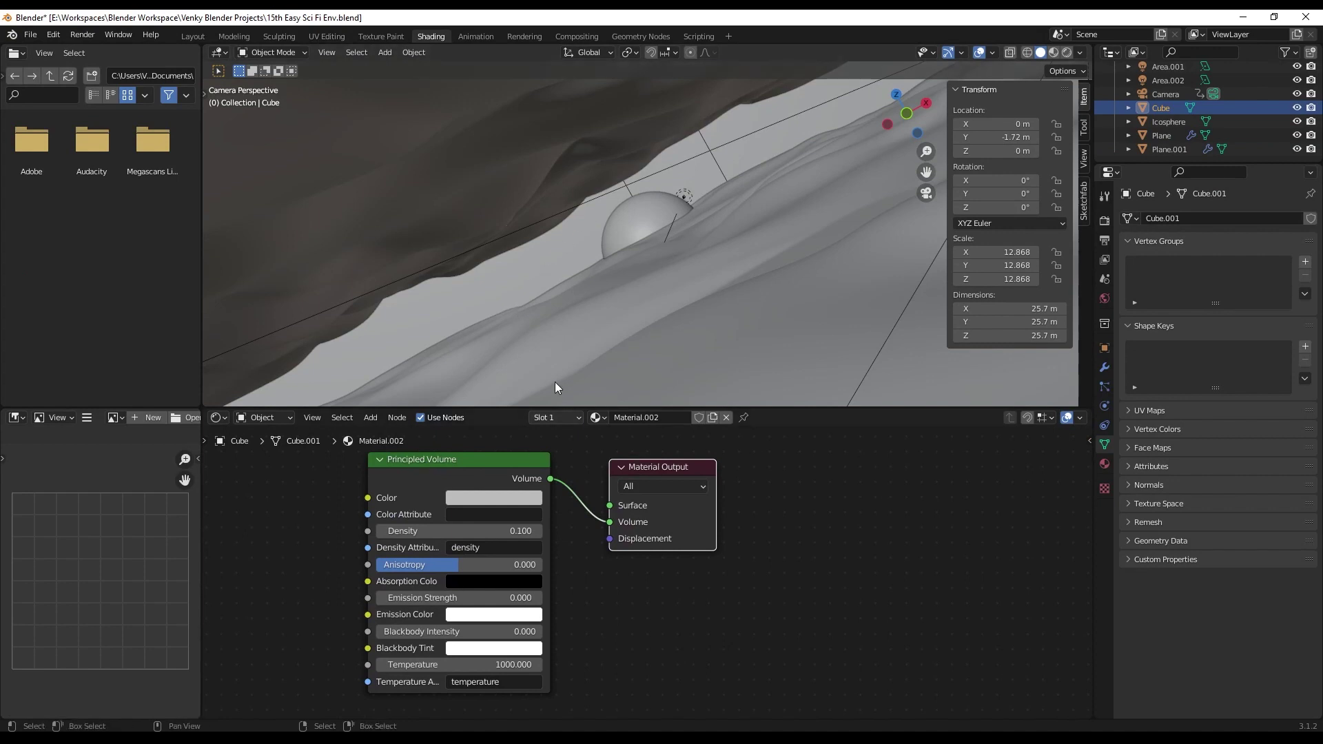
{"action": "left_click", "coordinate": [1070, 51]}
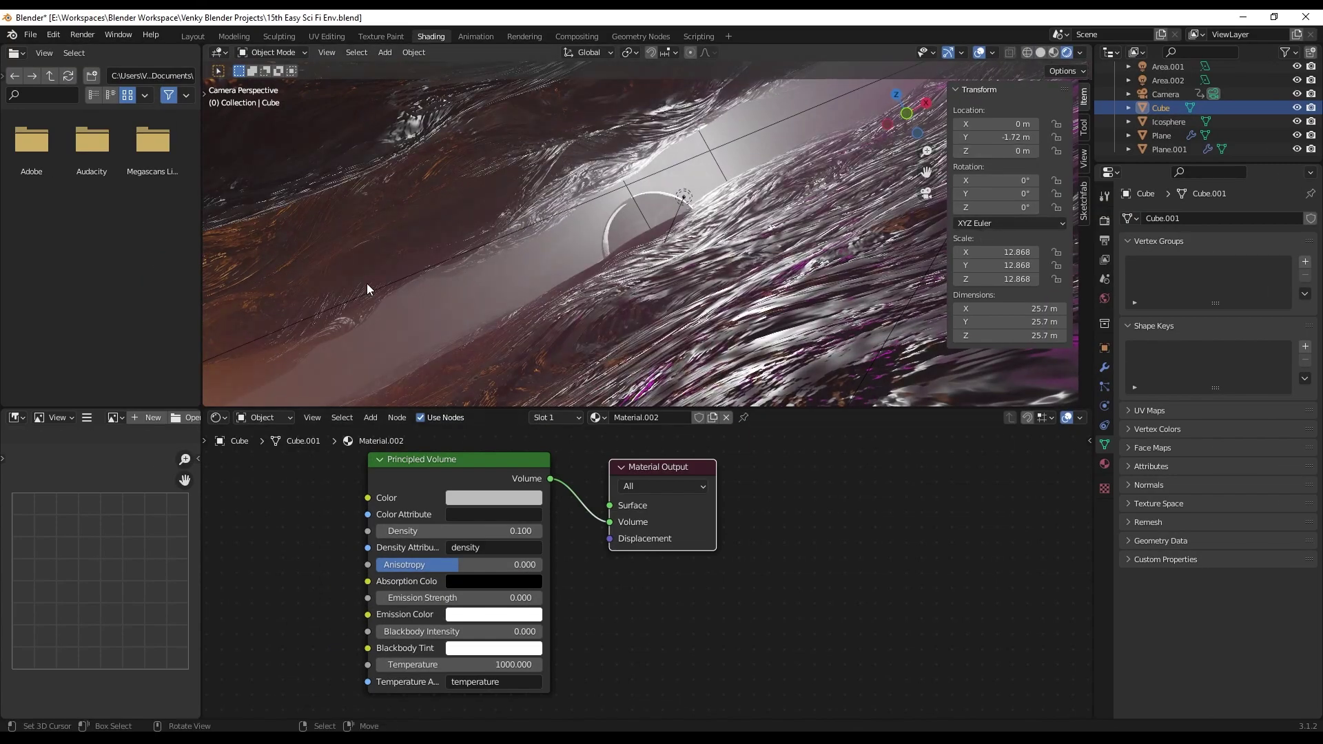
- Try raising the cube's Principled Volume density to 0.4, and restore it to 0.1
{"action": "left_click", "coordinate": [537, 532]}
{"action": "left_click", "coordinate": [536, 532]}
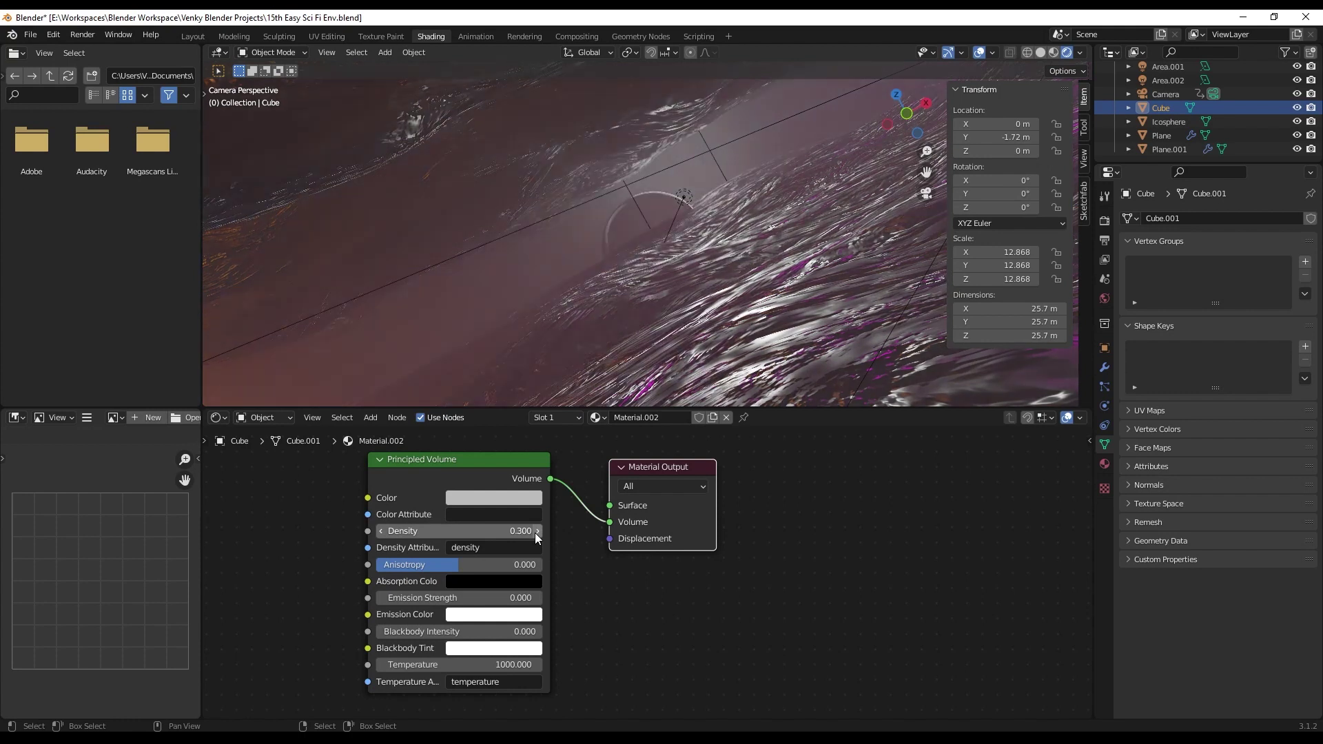
{"action": "left_click", "coordinate": [536, 533]}
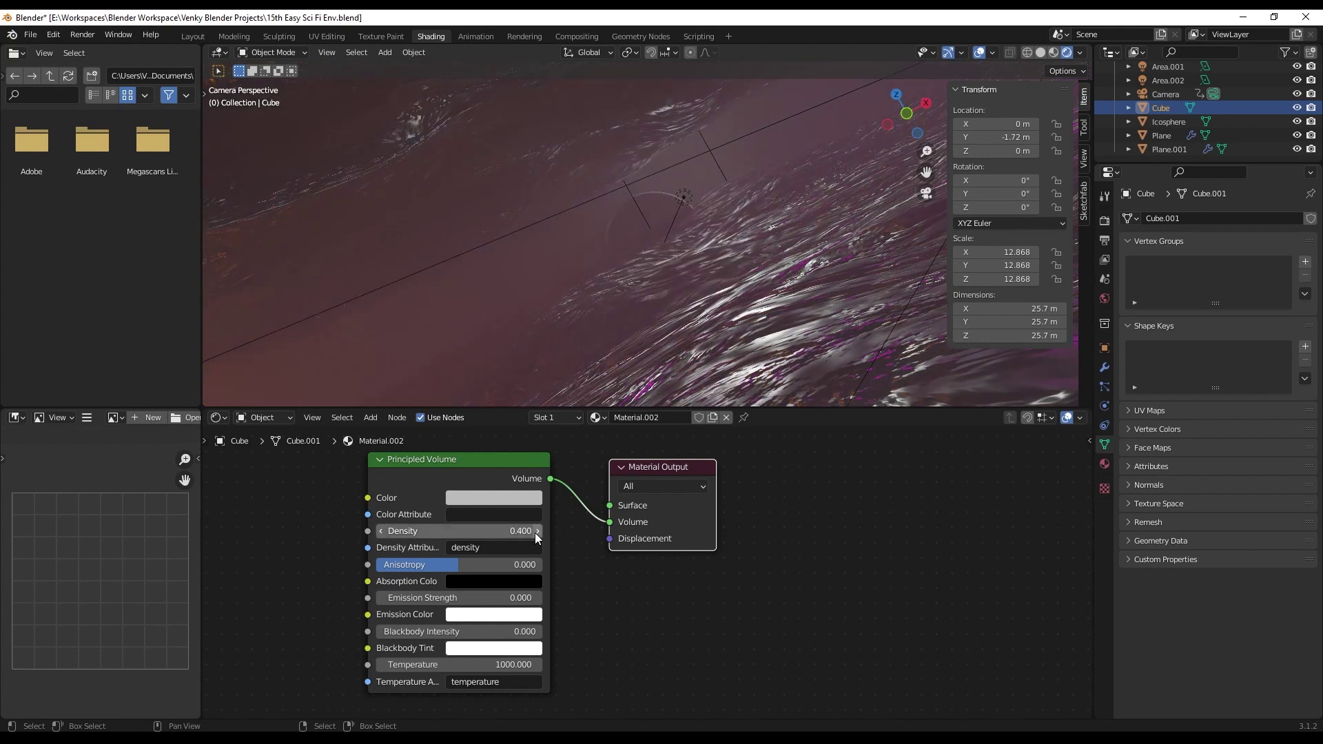
{"action": "left_click", "coordinate": [381, 531]}
{"action": "left_click", "coordinate": [381, 530]}
{"action": "left_click", "coordinate": [380, 531]}
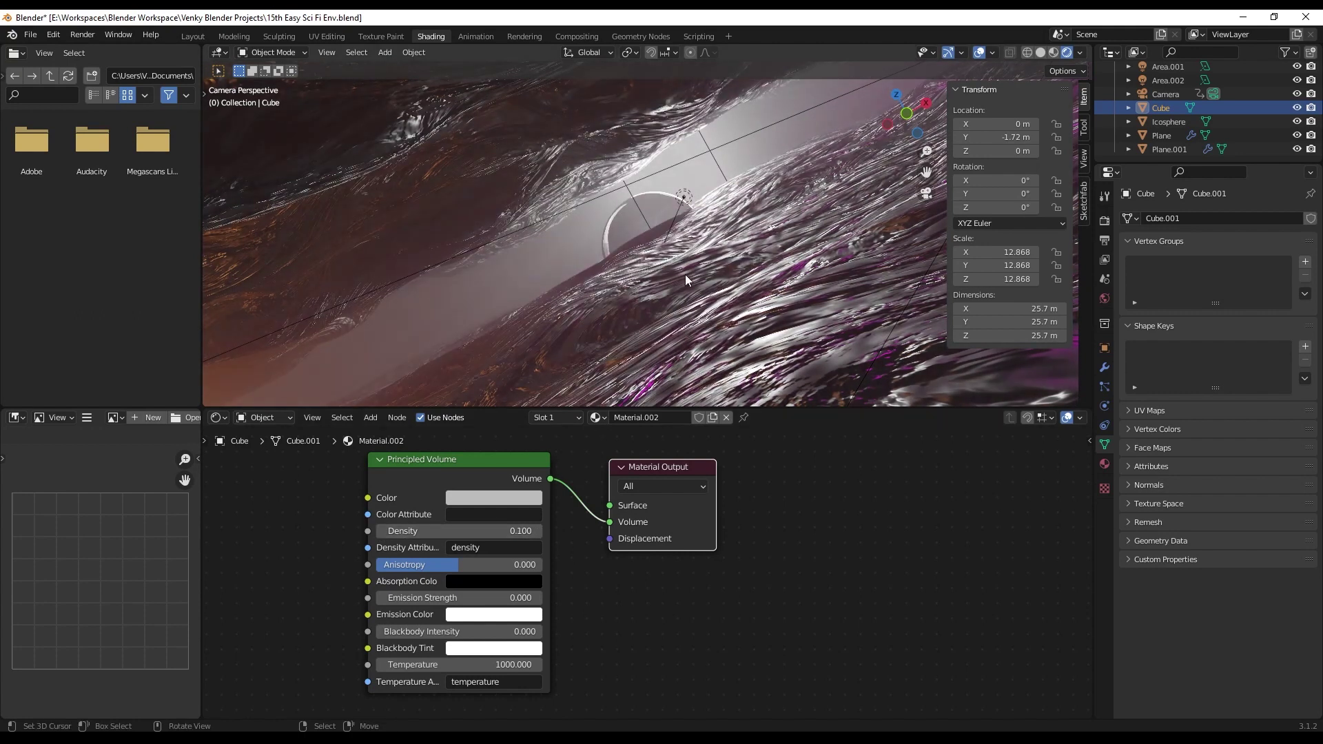
- Select the icosphere in the Layout workspace, preview it in rendered shading, and examine its shader nodes in the Shading workspace
{"action": "left_click", "coordinate": [192, 37]}
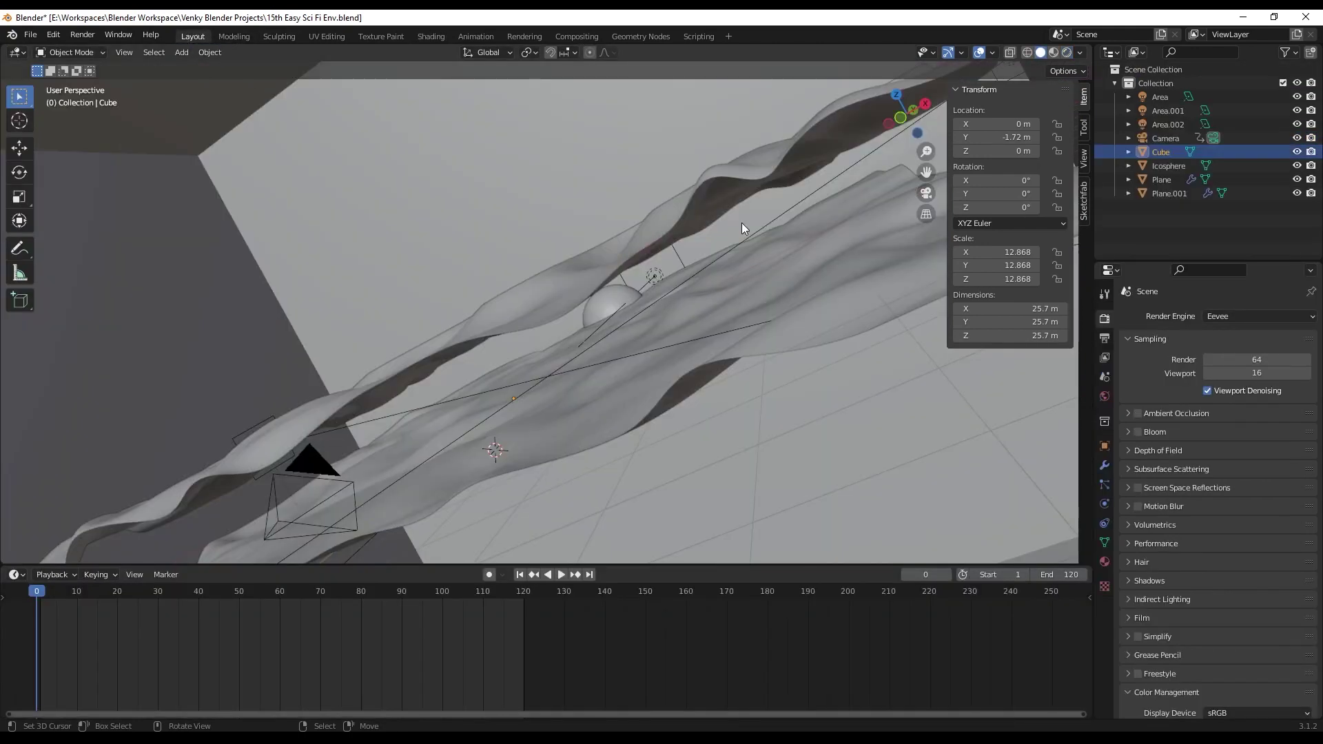
{"action": "left_click", "coordinate": [624, 323]}
{"action": "key", "text": "KP_Decimal"}
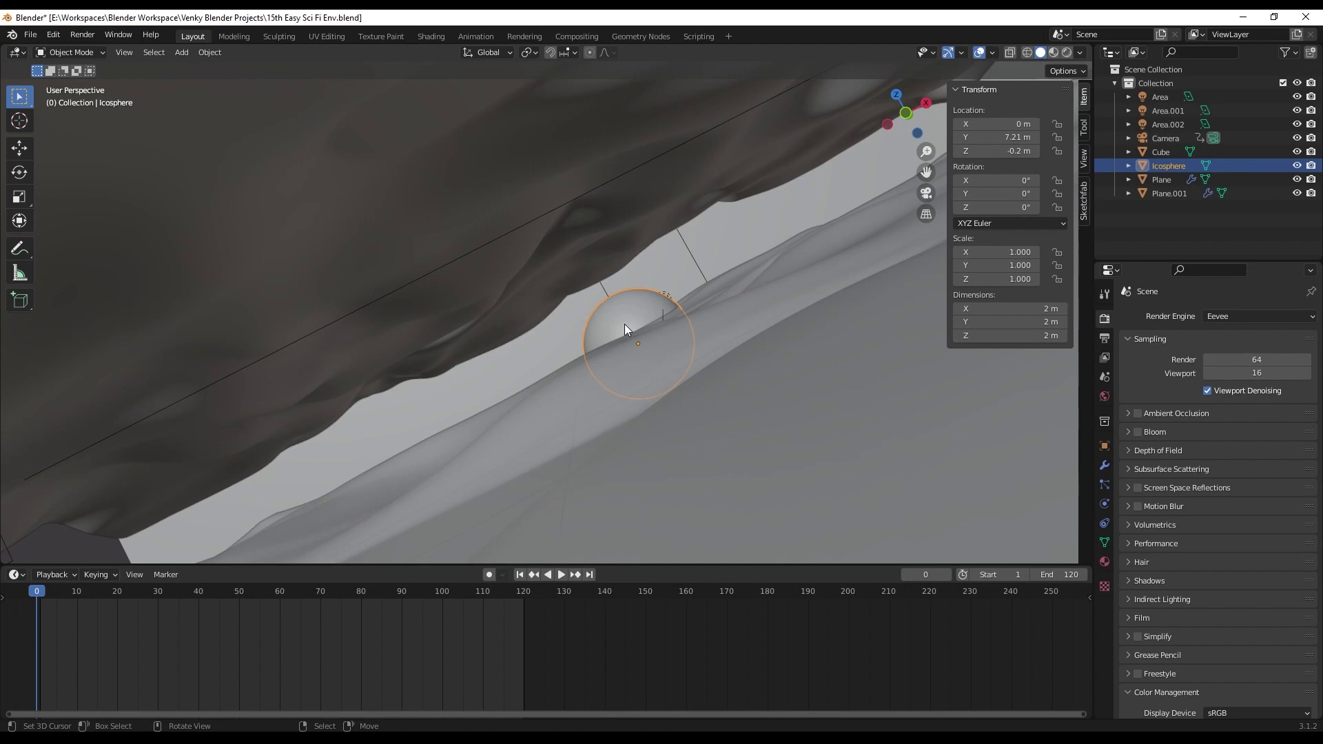
{"action": "left_click", "coordinate": [1068, 53]}
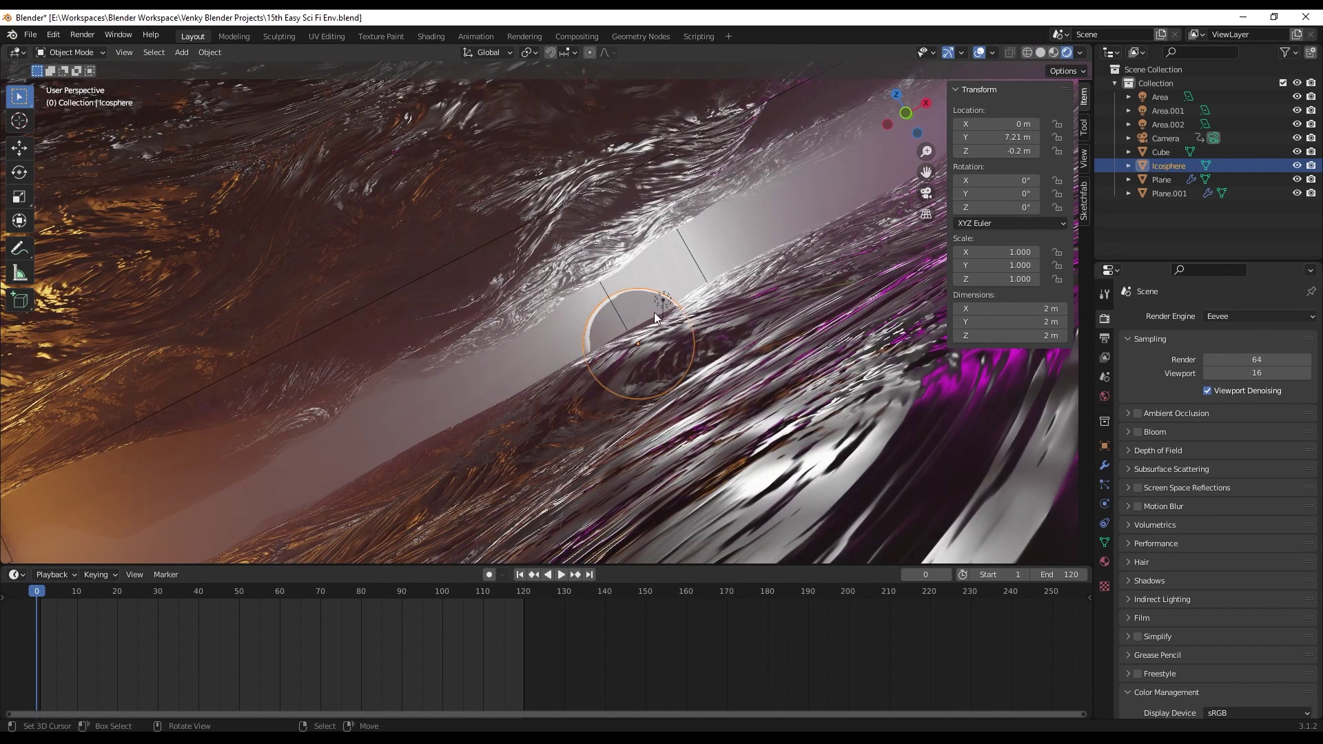
{"action": "left_click", "coordinate": [426, 36]}
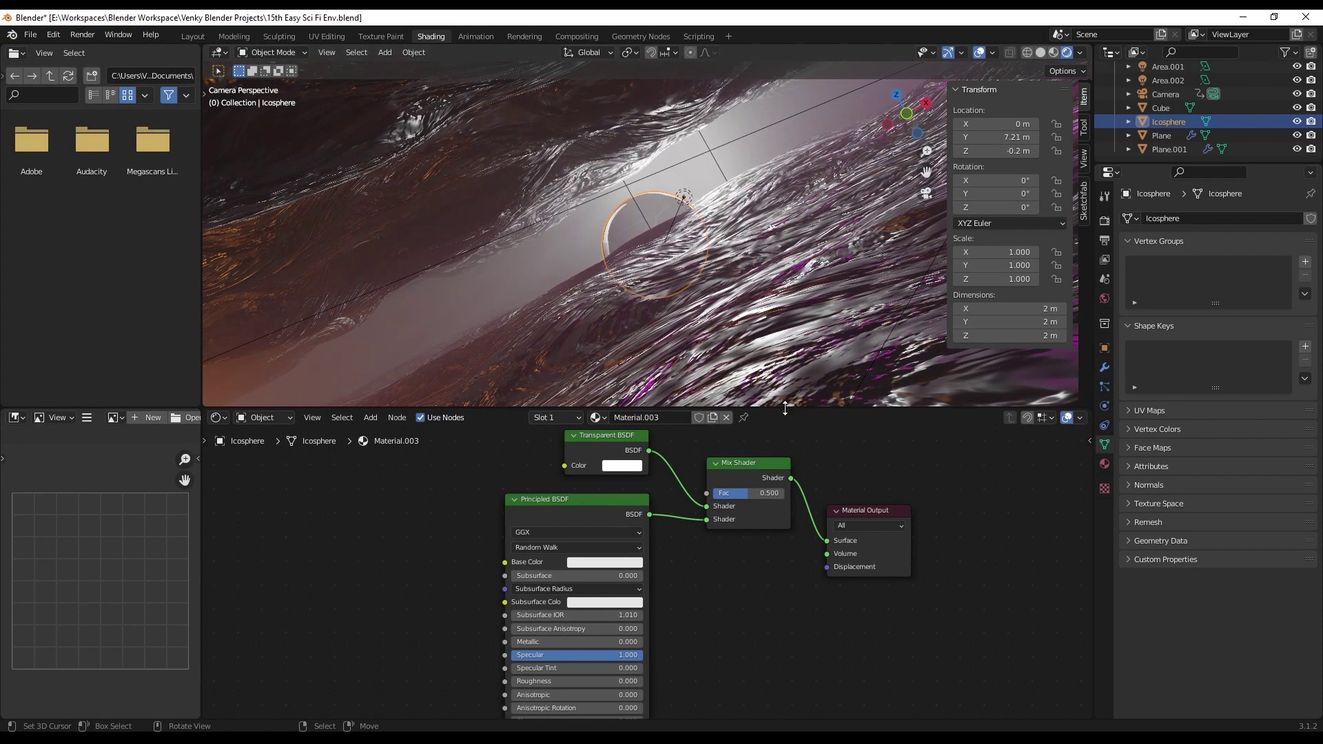
{"action": "left_click_drag", "start_coordinate": [784, 407], "coordinate": [779, 378]}
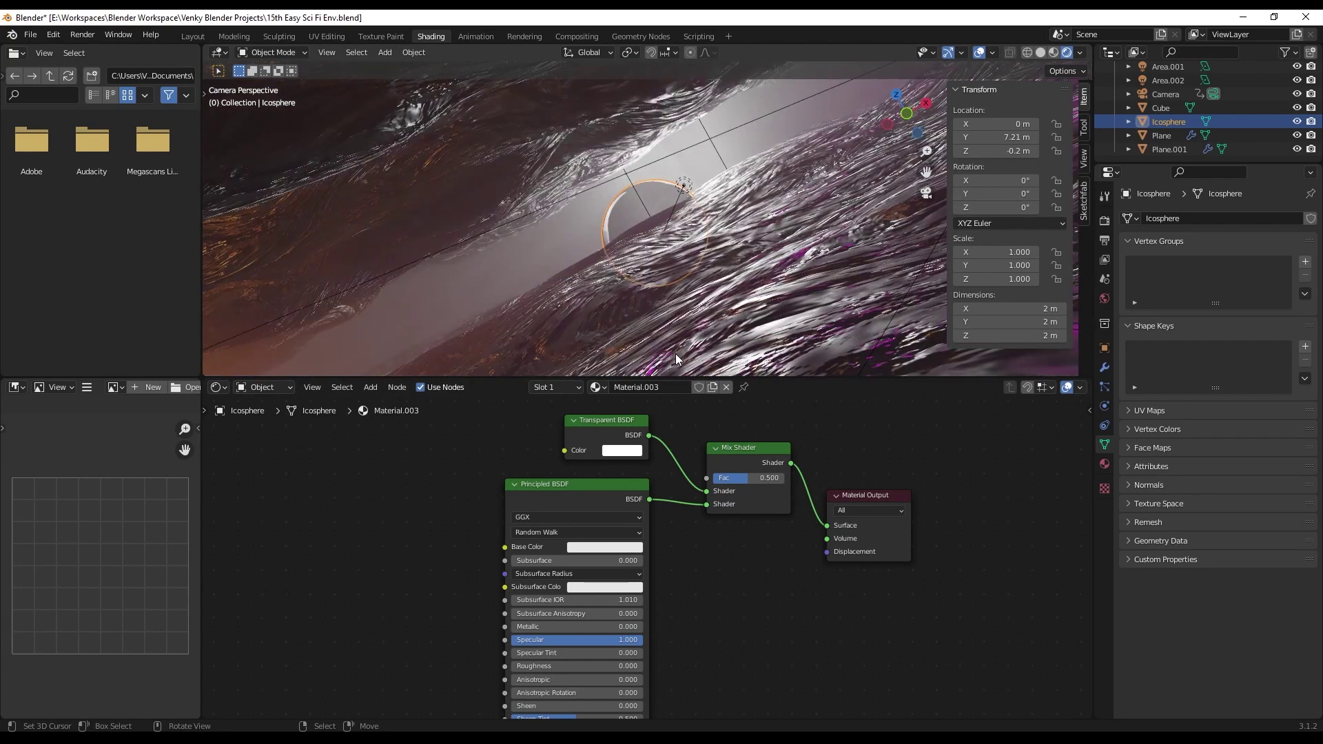
- Return to the Layout workspace and select the animated camera to examine its keyframes
{"action": "left_click", "coordinate": [193, 36]}
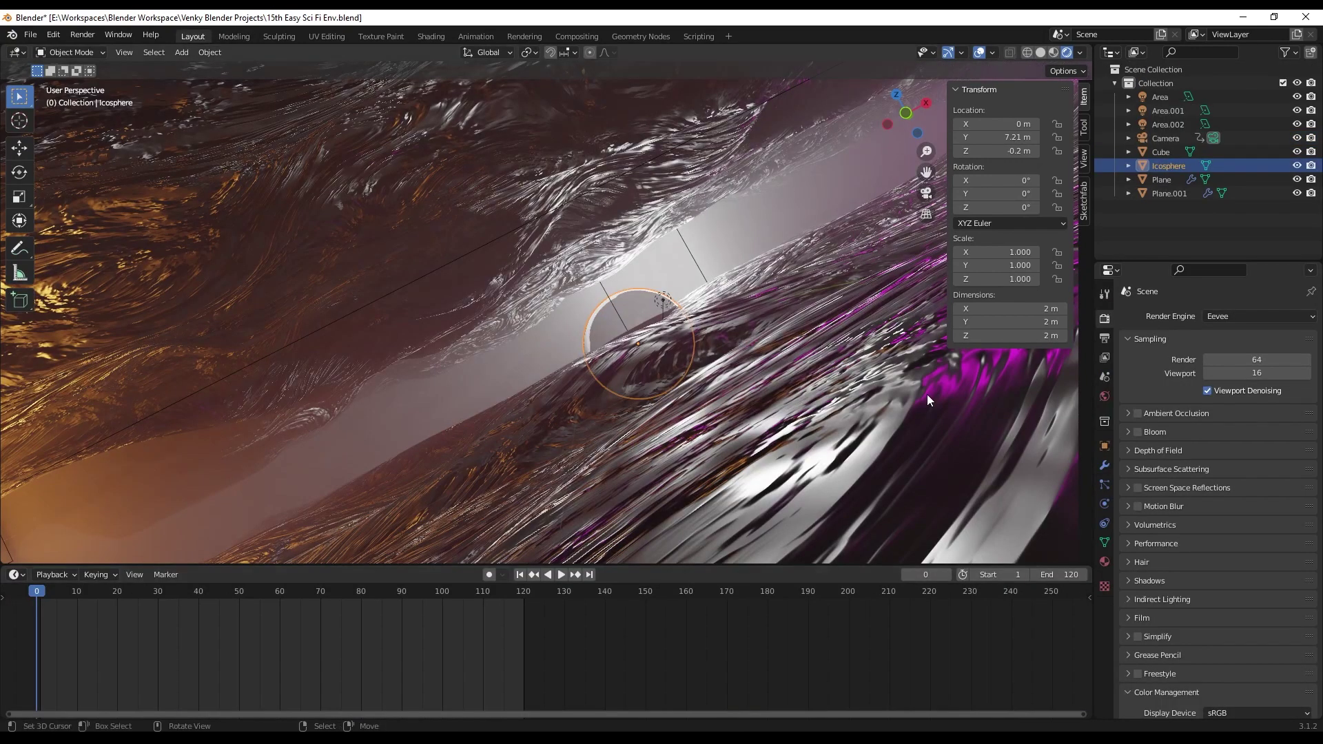
{"action": "left_click", "coordinate": [1170, 139]}
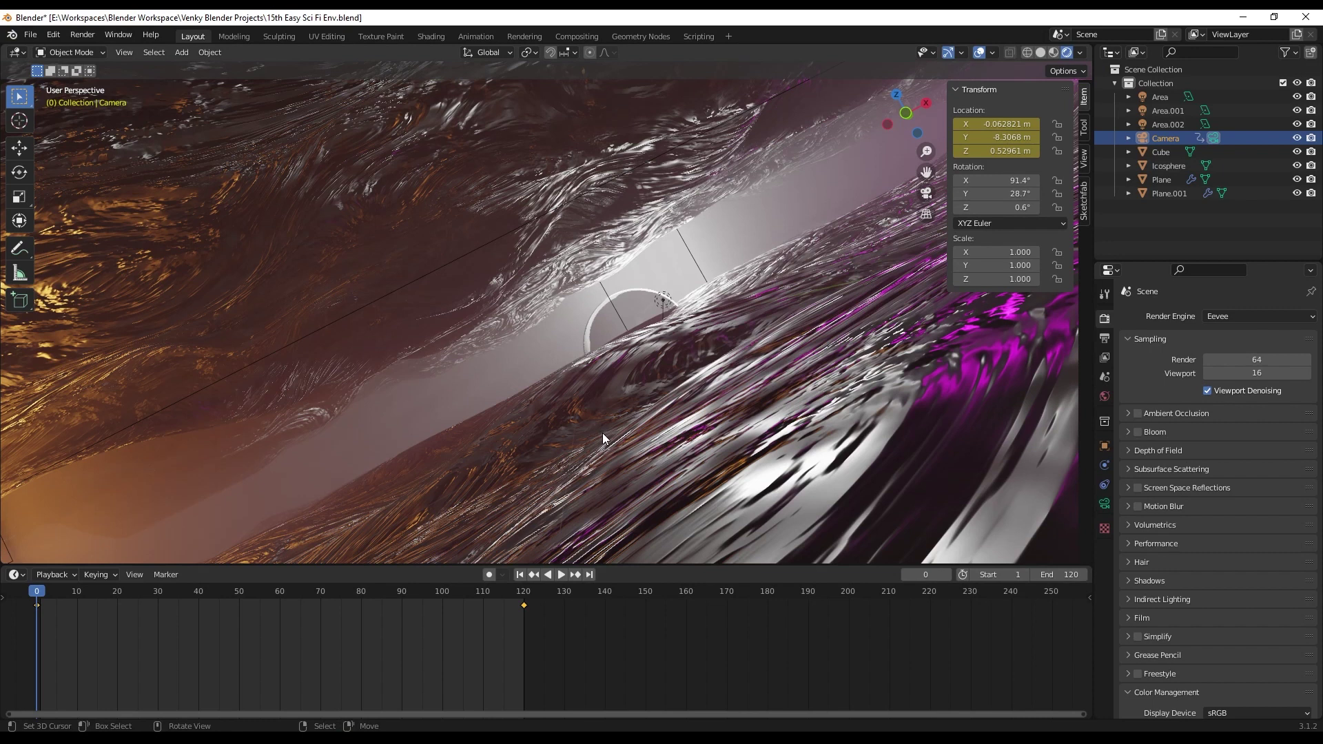
{"action": "middle_click_drag", "start_coordinate": [602, 433], "coordinate": [545, 416]}
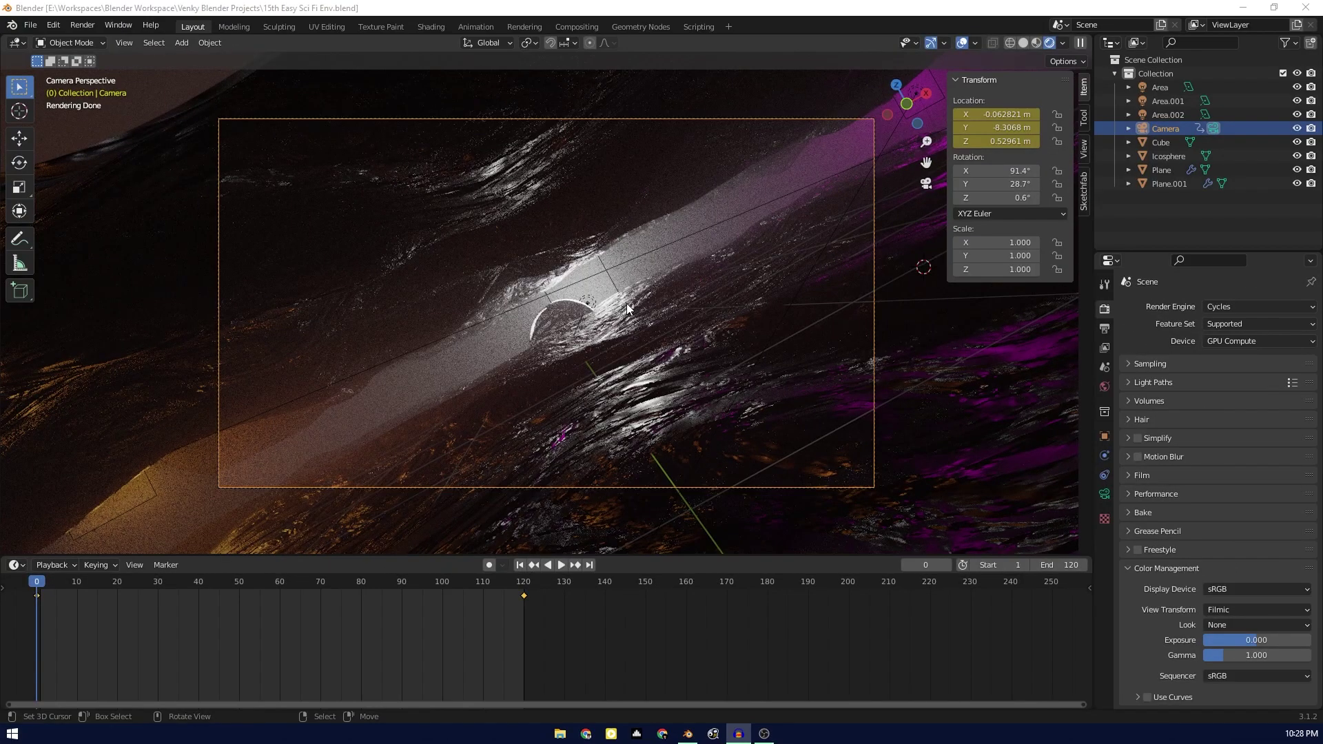
- Set the render engine to Eevee while viewing the scene through the camera
{"action": "scroll", "coordinate": [547, 305], "scroll_direction": "down", "scroll_amount": 3}
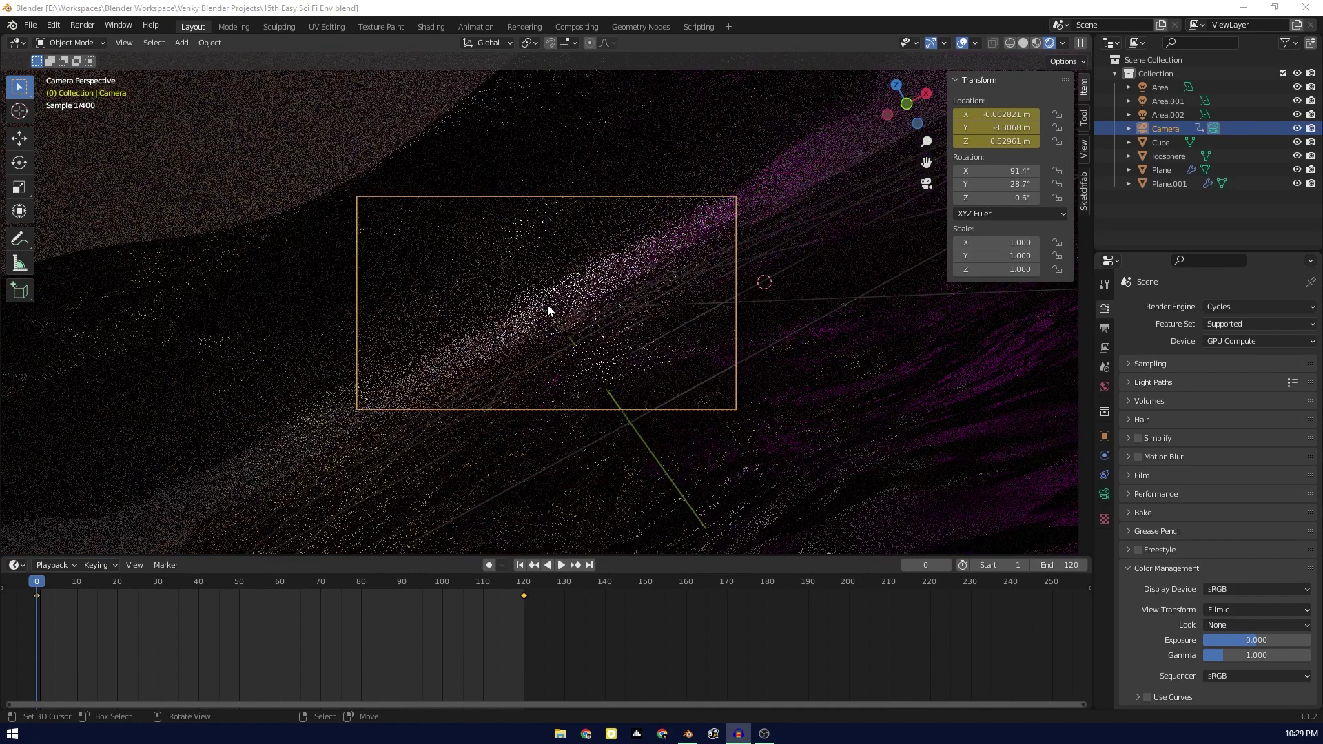
{"action": "left_click", "coordinate": [1222, 306]}
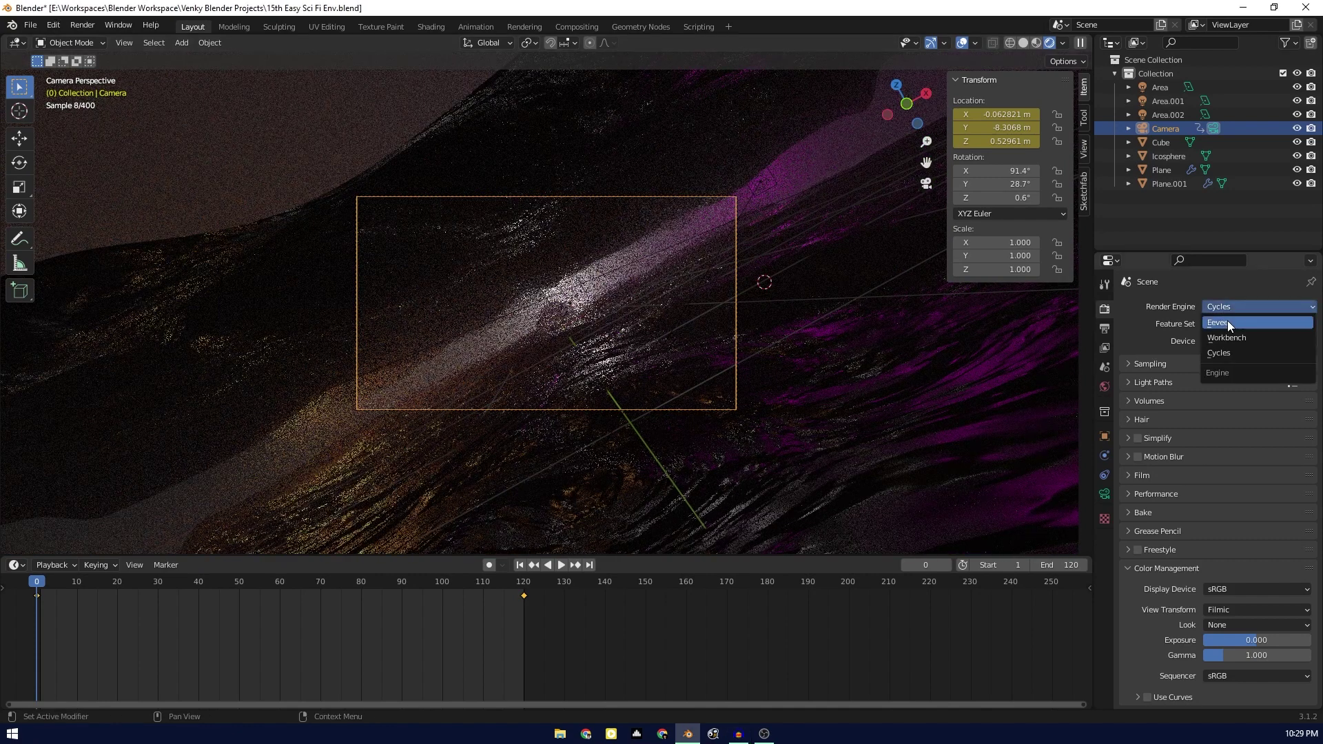
{"action": "left_click", "coordinate": [1227, 321]}
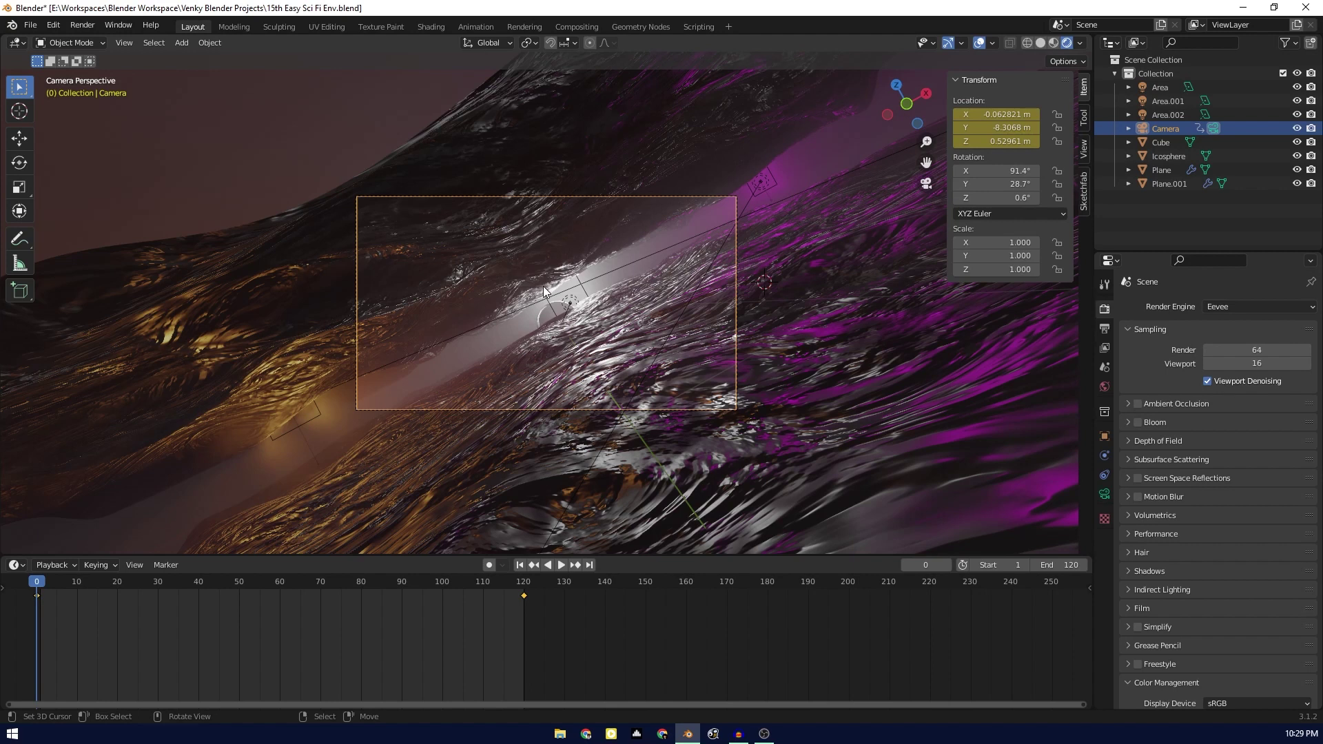
- Select Area, Area.001 and Area.002 in turn and examine how the lights are placed around the terrain
{"action": "left_click", "coordinate": [1164, 115]}
{"action": "left_click", "coordinate": [1165, 87]}
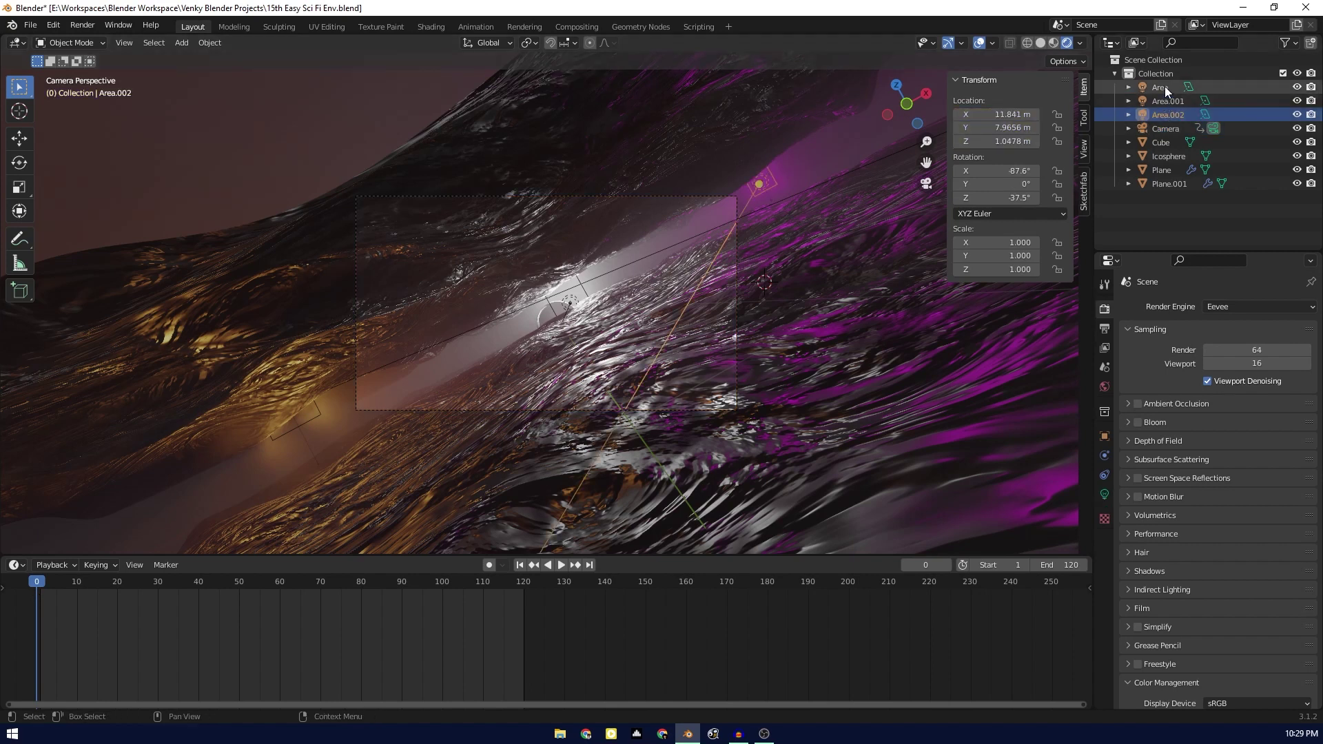
{"action": "left_click", "coordinate": [1168, 100]}
{"action": "left_click", "coordinate": [1168, 114]}
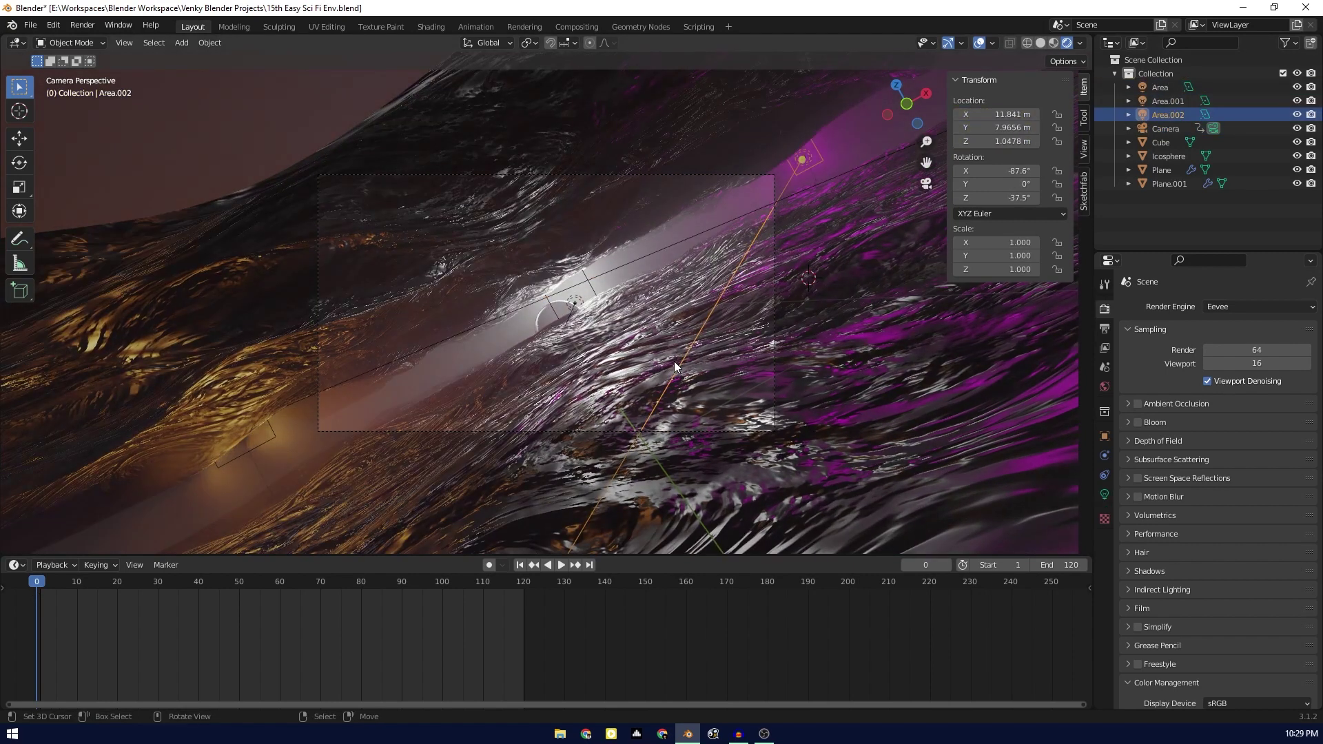
{"action": "scroll", "coordinate": [674, 362], "scroll_direction": "up", "scroll_amount": 3}
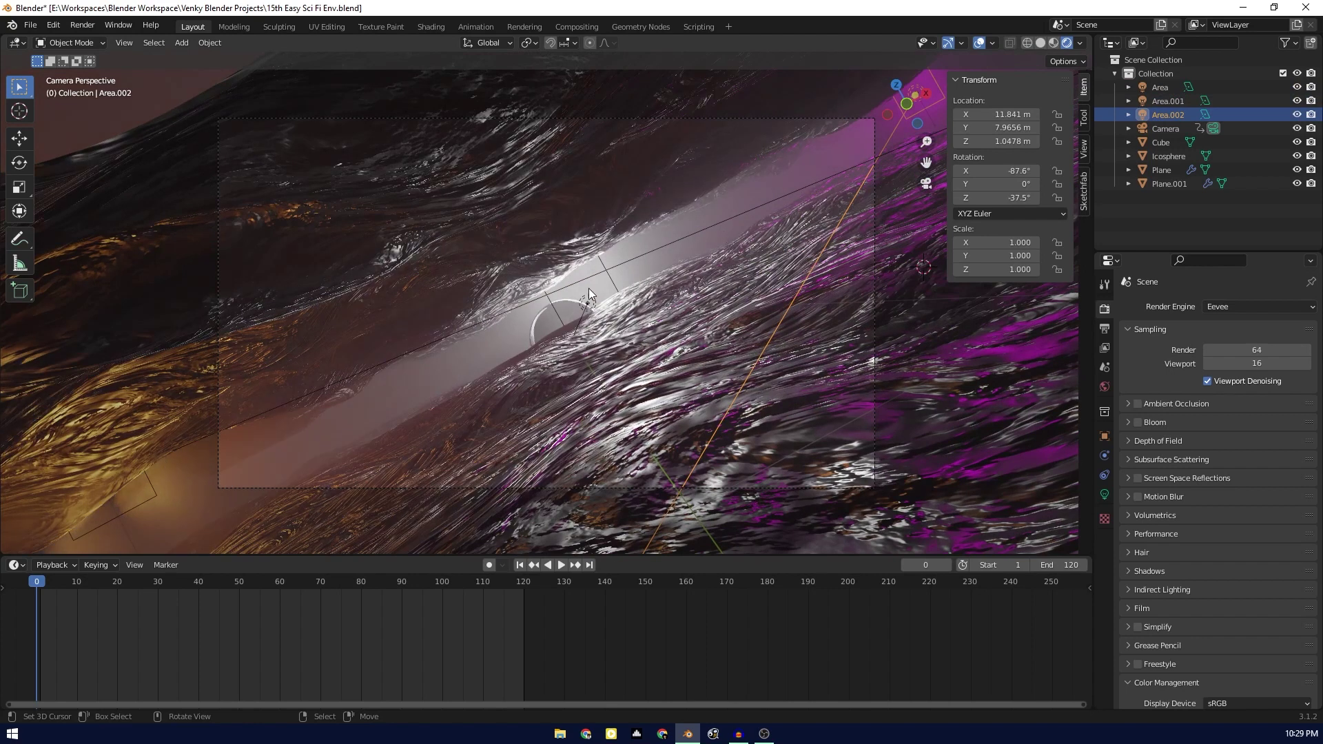
{"action": "scroll", "coordinate": [594, 340], "scroll_direction": "down", "scroll_amount": 7}
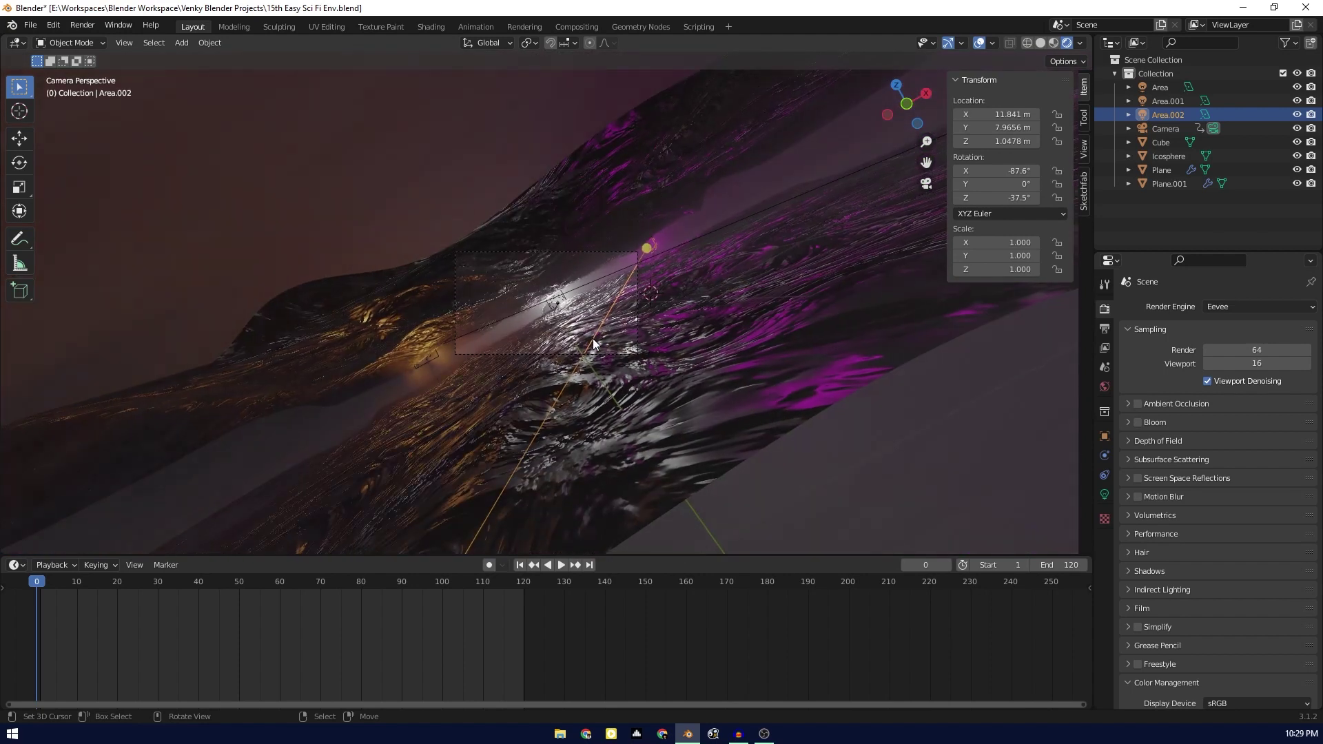
{"action": "middle_click_drag", "start_coordinate": [793, 310], "coordinate": [717, 372]}
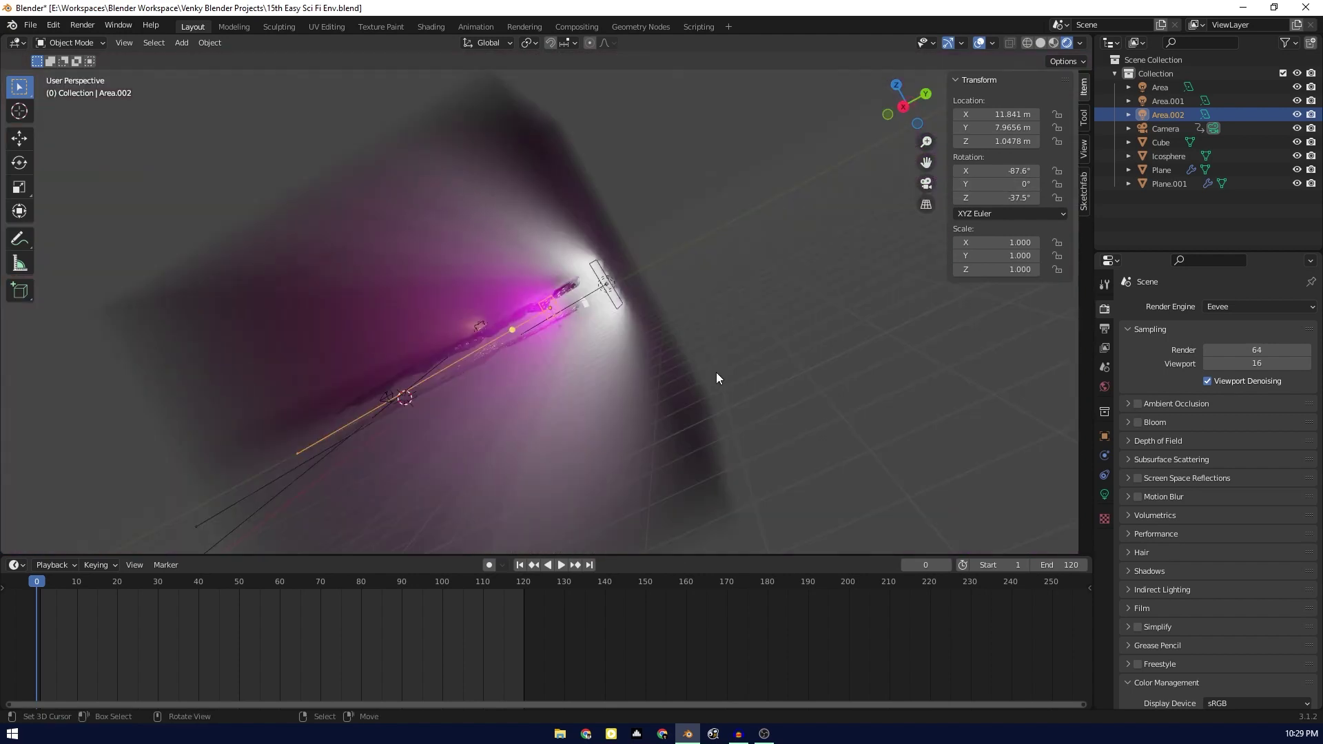
- Switch the Layout viewport to solid shading and examine the terrain planes, sphere and camera inside the large cube
{"action": "middle_click_drag", "start_coordinate": [505, 381], "coordinate": [647, 381]}
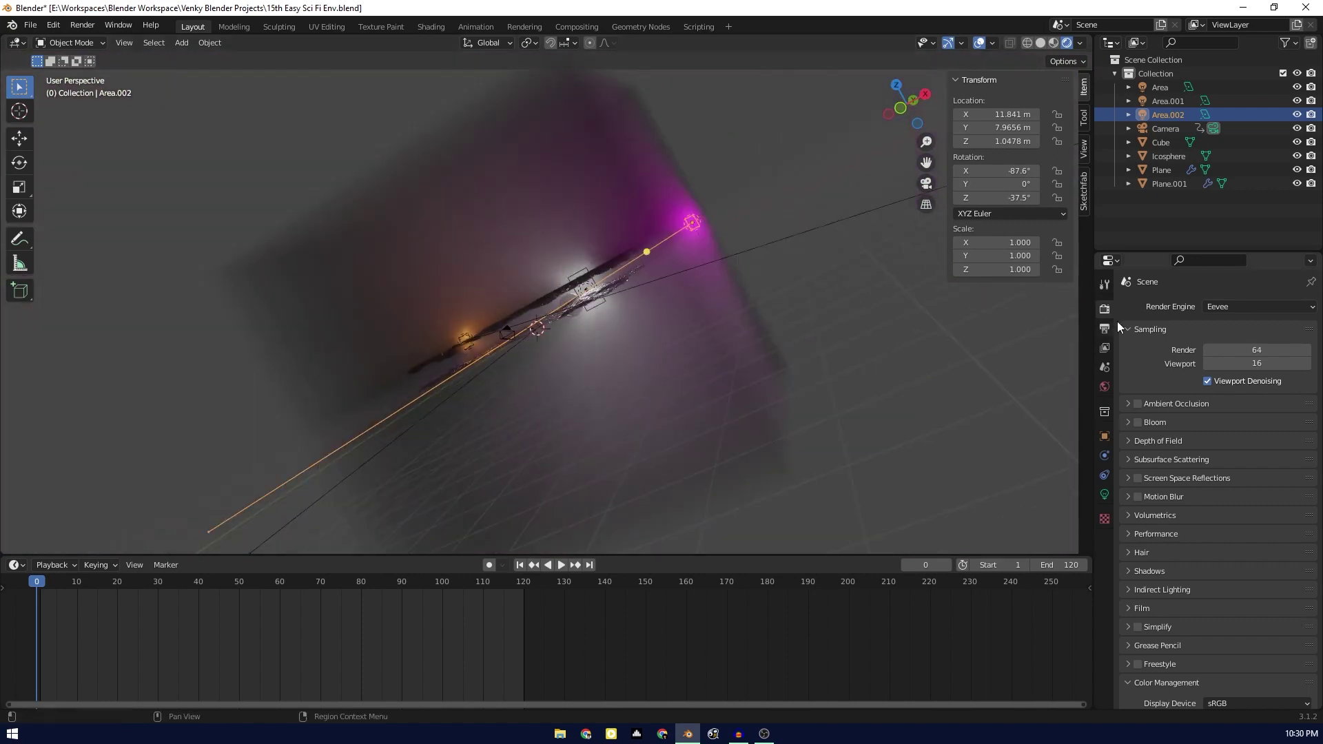
{"action": "left_click", "coordinate": [1054, 42]}
{"action": "left_click", "coordinate": [1028, 43]}
{"action": "left_click", "coordinate": [1041, 43]}
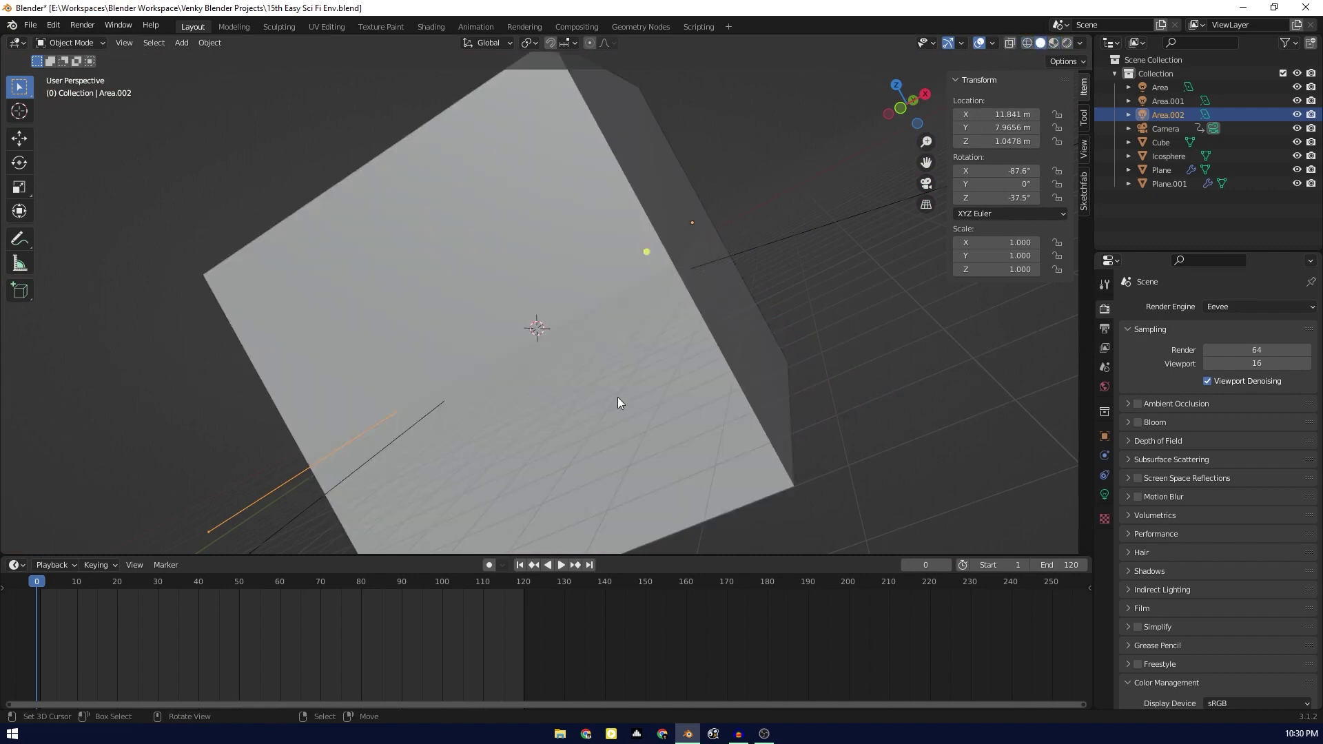
{"action": "scroll", "coordinate": [609, 384], "scroll_direction": "up", "scroll_amount": 2}
{"action": "scroll", "coordinate": [610, 384], "scroll_direction": "down", "scroll_amount": 2}
{"action": "scroll", "coordinate": [610, 384], "scroll_direction": "up", "scroll_amount": 2}
{"action": "scroll", "coordinate": [610, 379], "scroll_direction": "down", "scroll_amount": 3}
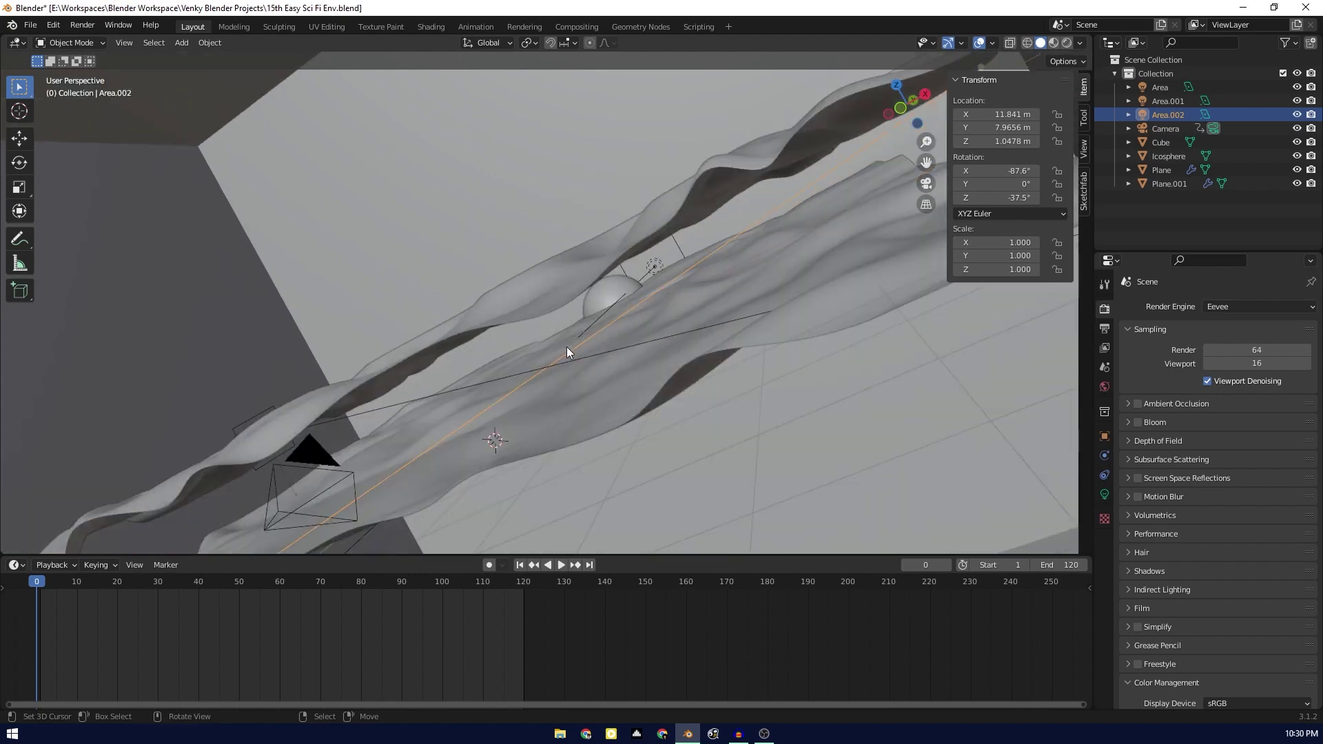
- Select the large cube and examine its Principled Volume nodes in the Shading workspace with rendered shading
{"action": "left_click", "coordinate": [421, 229]}
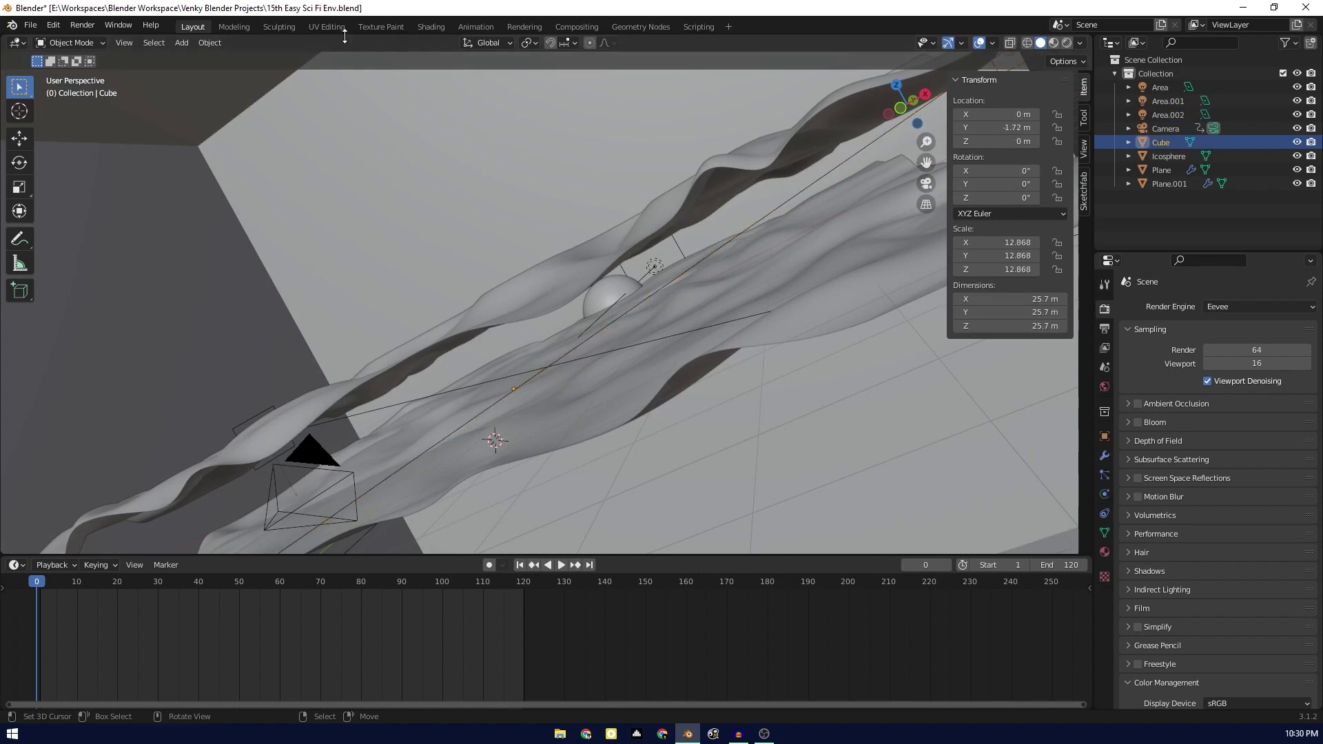
{"action": "left_click", "coordinate": [435, 26]}
{"action": "scroll", "coordinate": [711, 585], "scroll_direction": "up", "scroll_amount": 4}
{"action": "key", "text": "Home"}
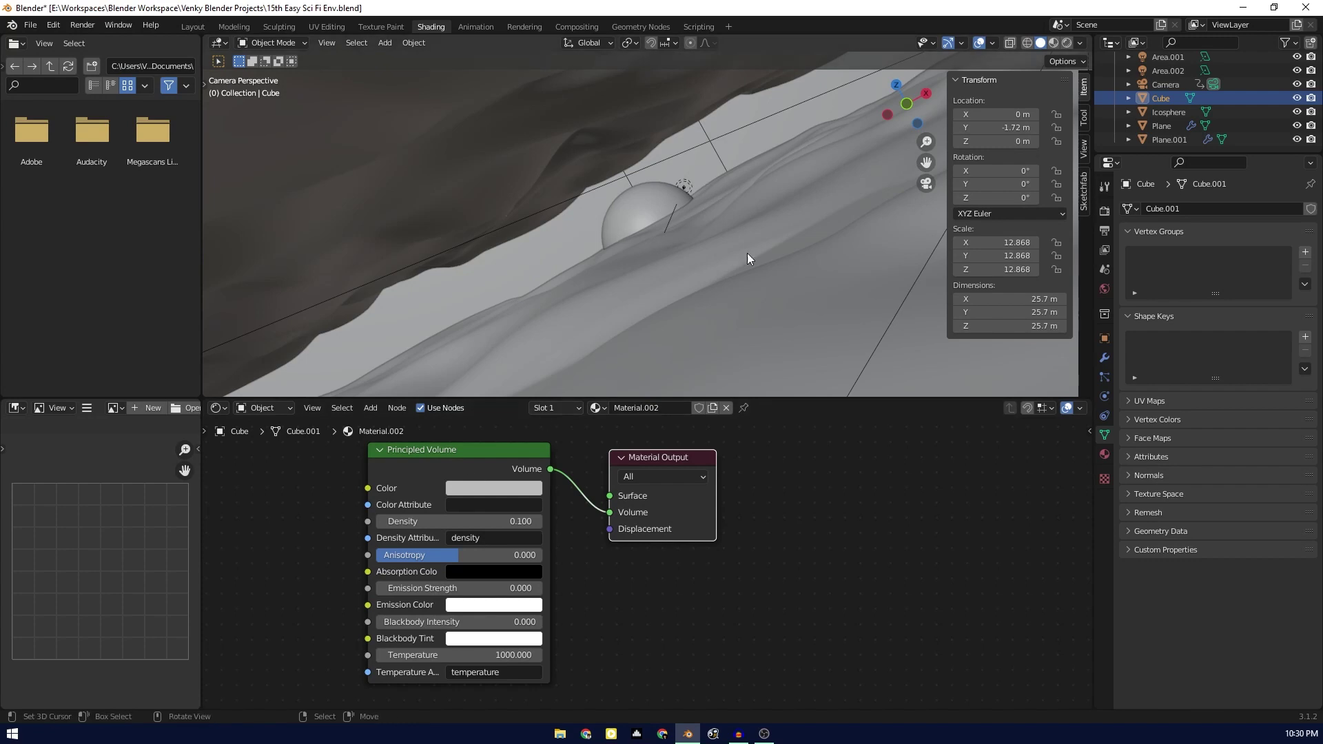
{"action": "left_click", "coordinate": [1067, 43]}
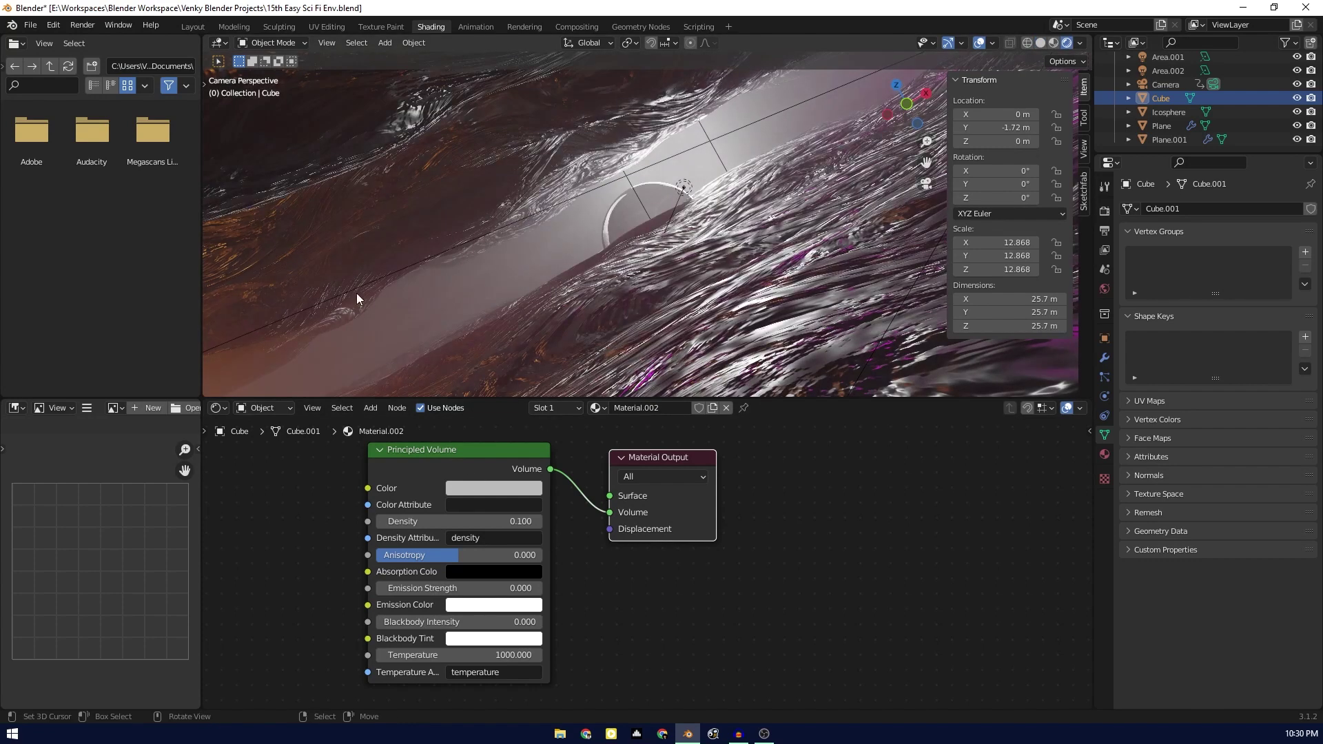
- Raise the Principled Volume density to 0.400 to compare the fog, and set it back to 0.100
{"action": "left_click", "coordinate": [537, 522]}
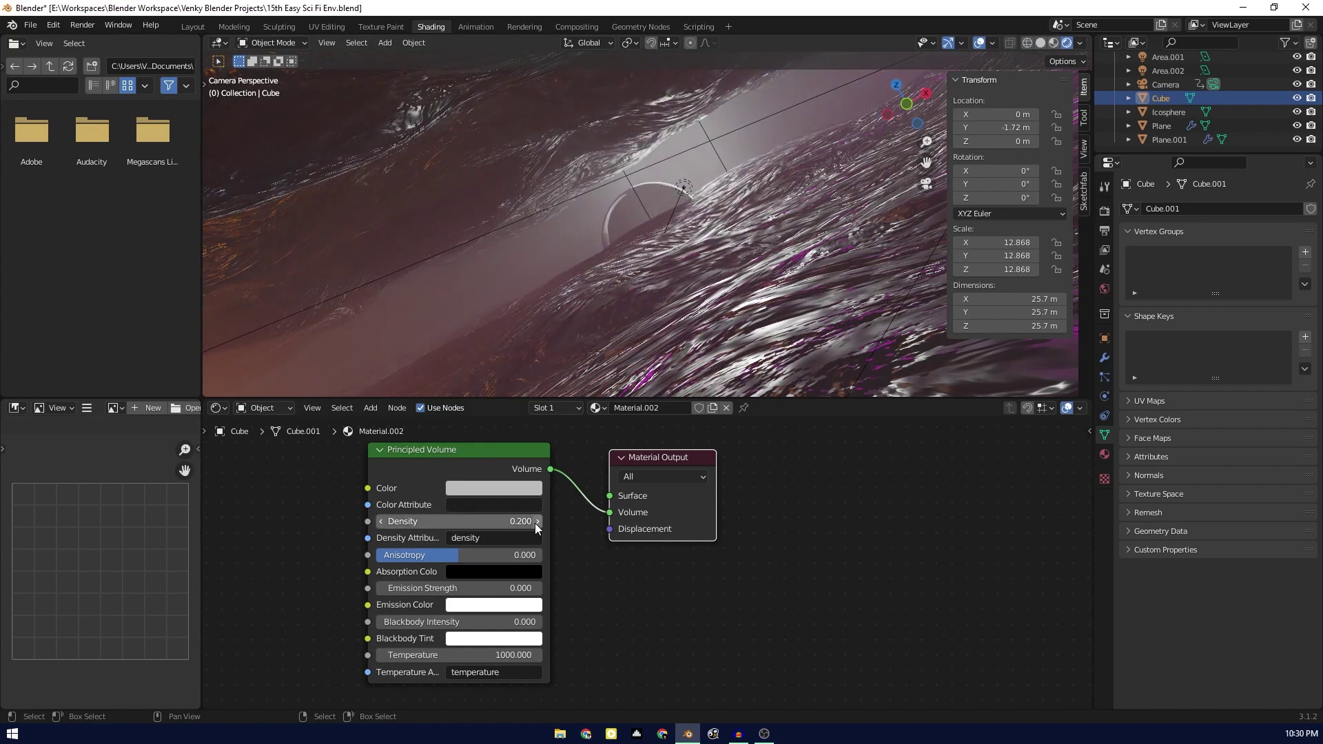
{"action": "left_click", "coordinate": [537, 522]}
{"action": "left_click", "coordinate": [536, 522]}
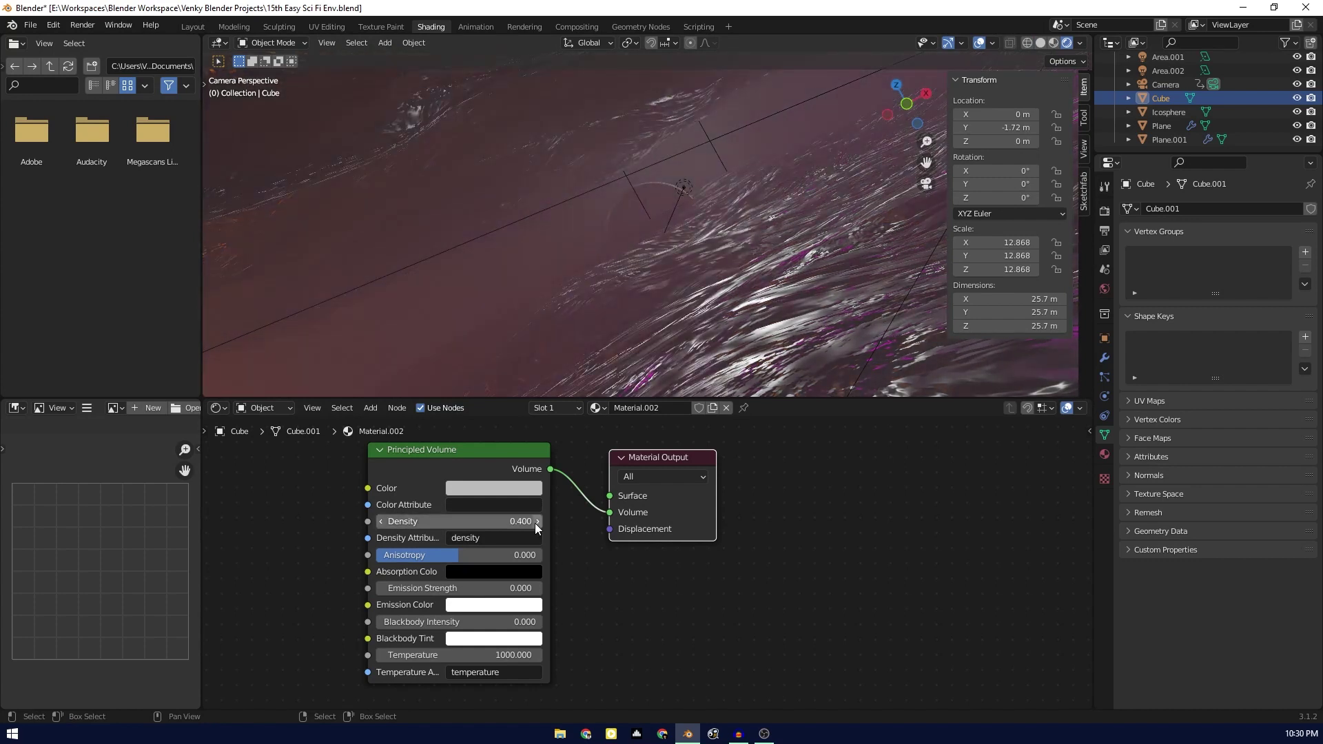
{"action": "left_click", "coordinate": [381, 522]}
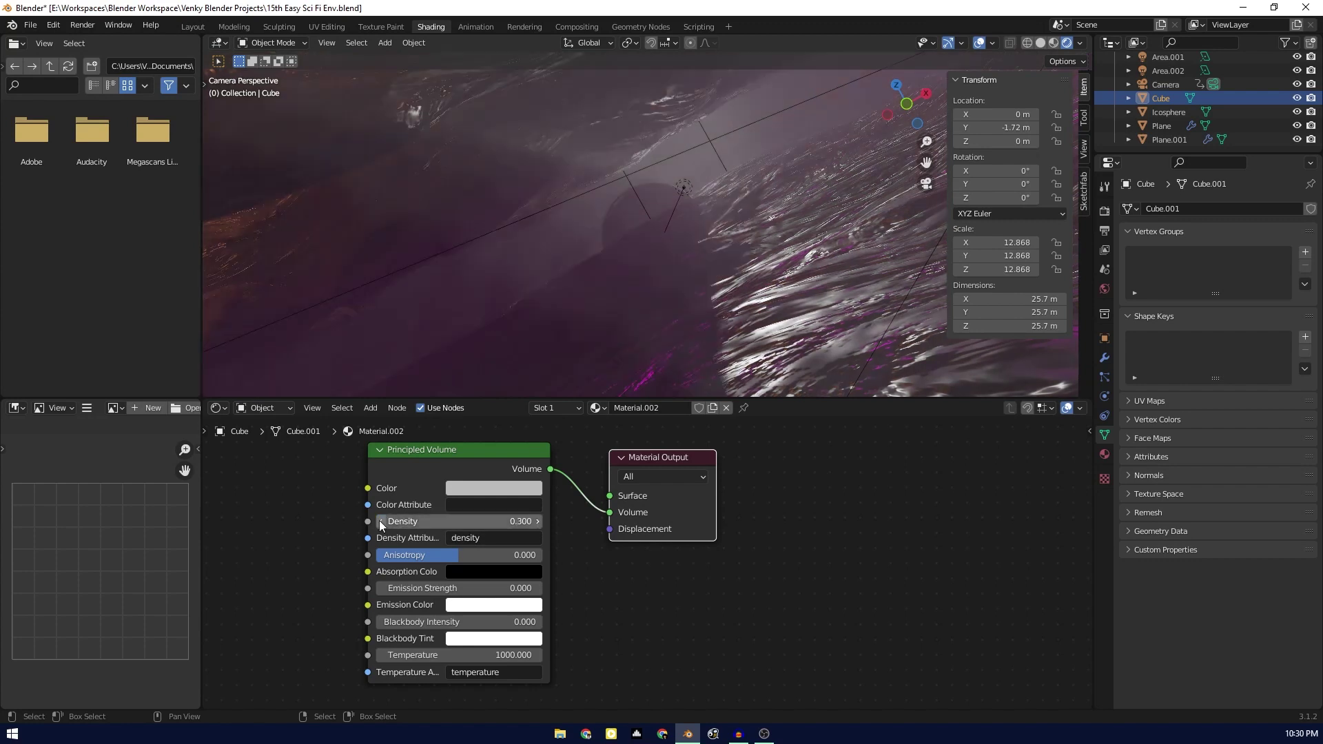
{"action": "left_click", "coordinate": [381, 522]}
{"action": "left_click", "coordinate": [381, 522]}
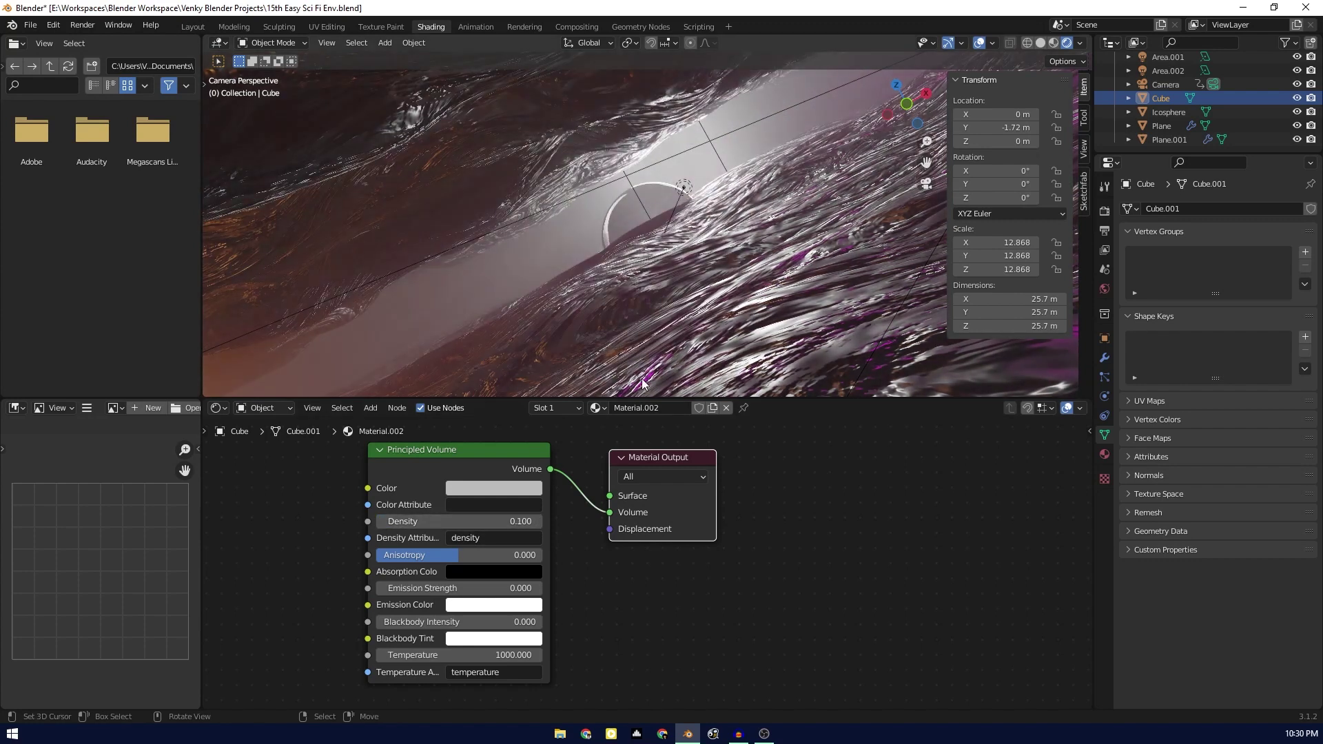
- Select the icosphere in the Layout workspace, view it rendered, and examine its Transparent and Principled BSDF mix in an enlarged shader editor
{"action": "left_click", "coordinate": [191, 27]}
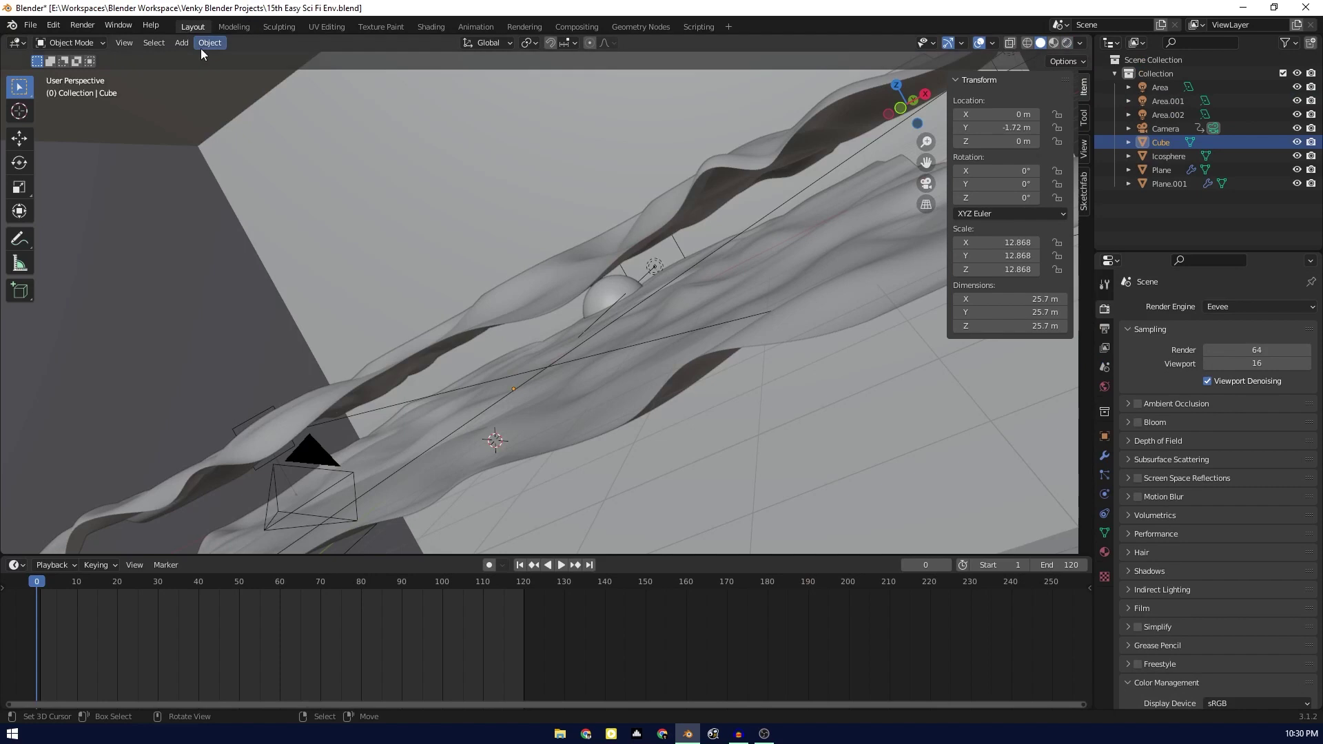
{"action": "left_click", "coordinate": [621, 303]}
{"action": "key", "text": "KP_Decimal"}
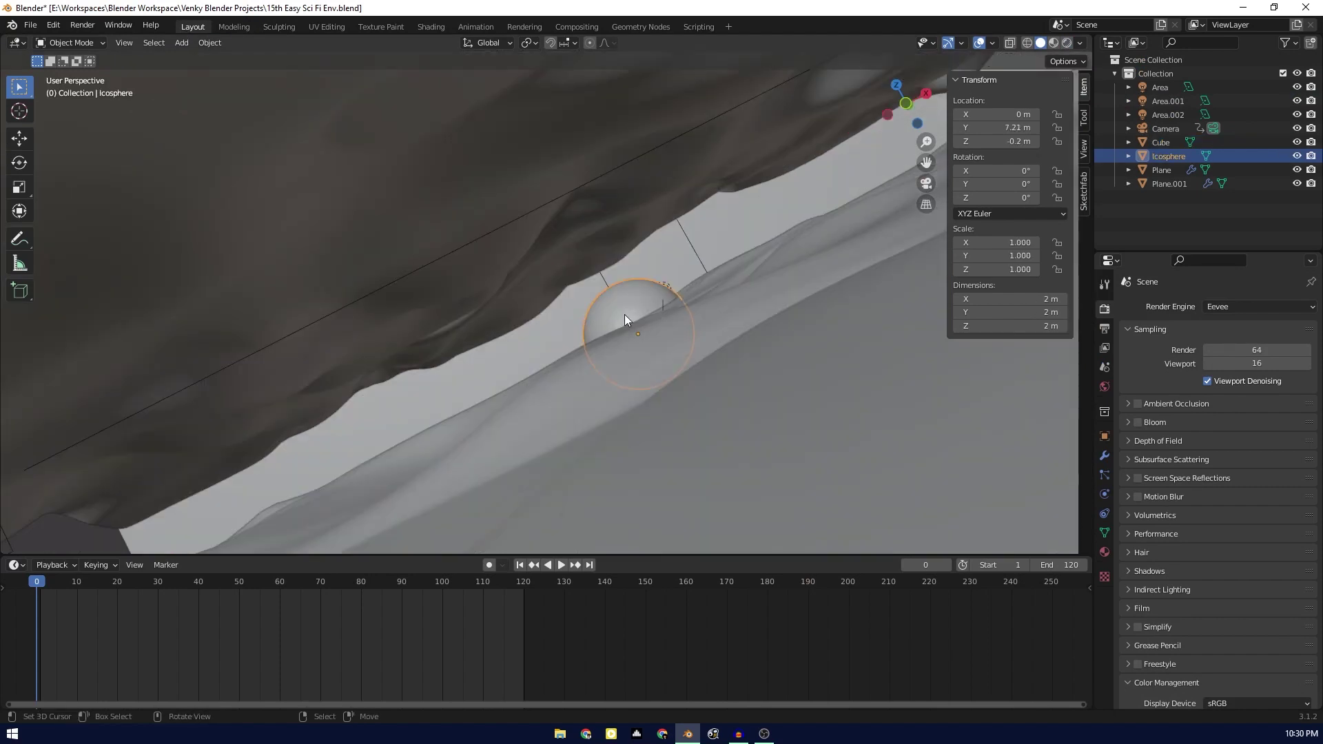
{"action": "left_click", "coordinate": [1067, 43]}
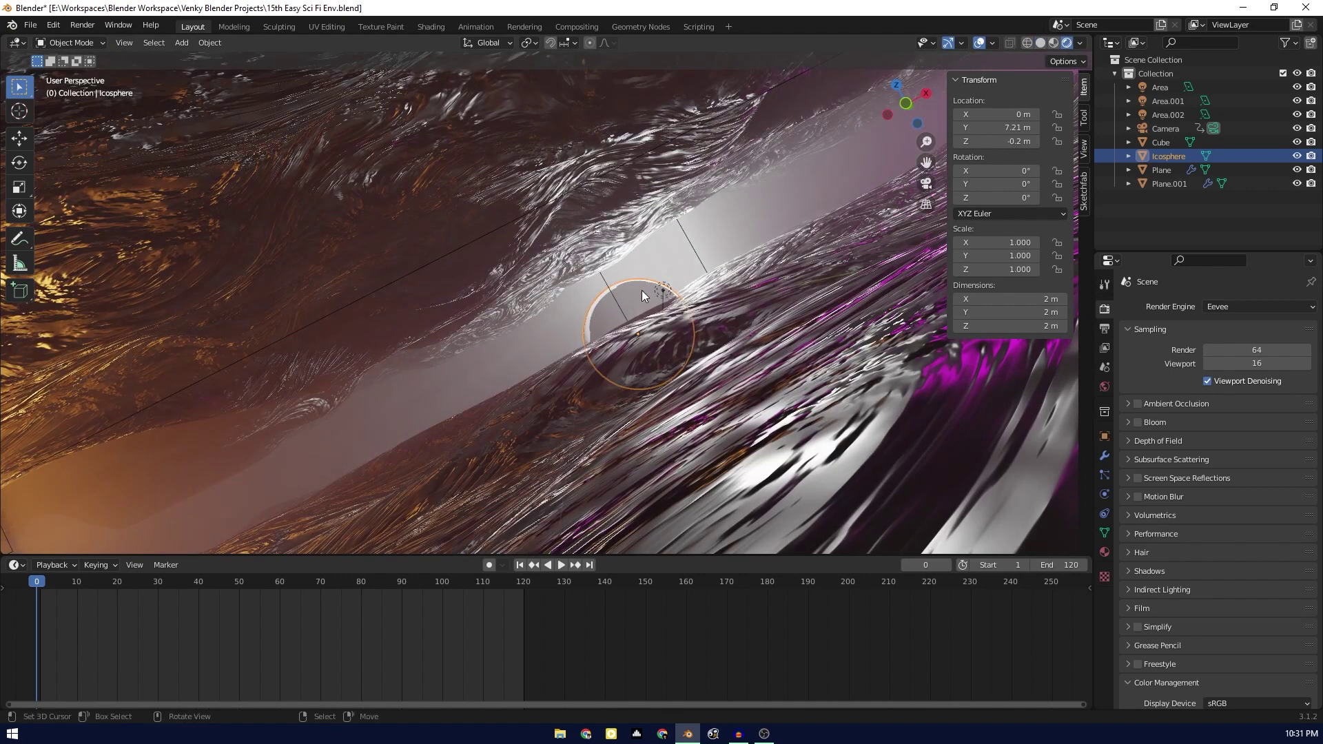
{"action": "left_click", "coordinate": [425, 26]}
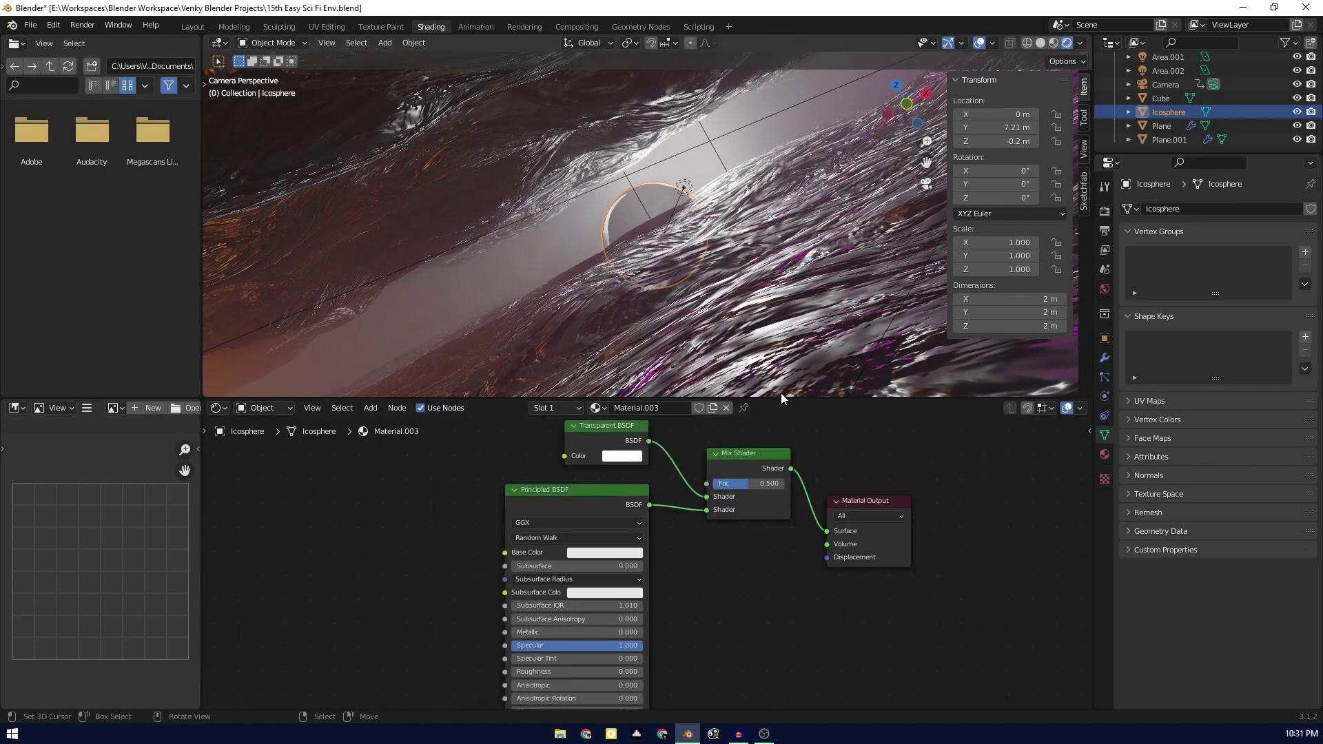
{"action": "left_click_drag", "start_coordinate": [783, 398], "coordinate": [782, 367]}
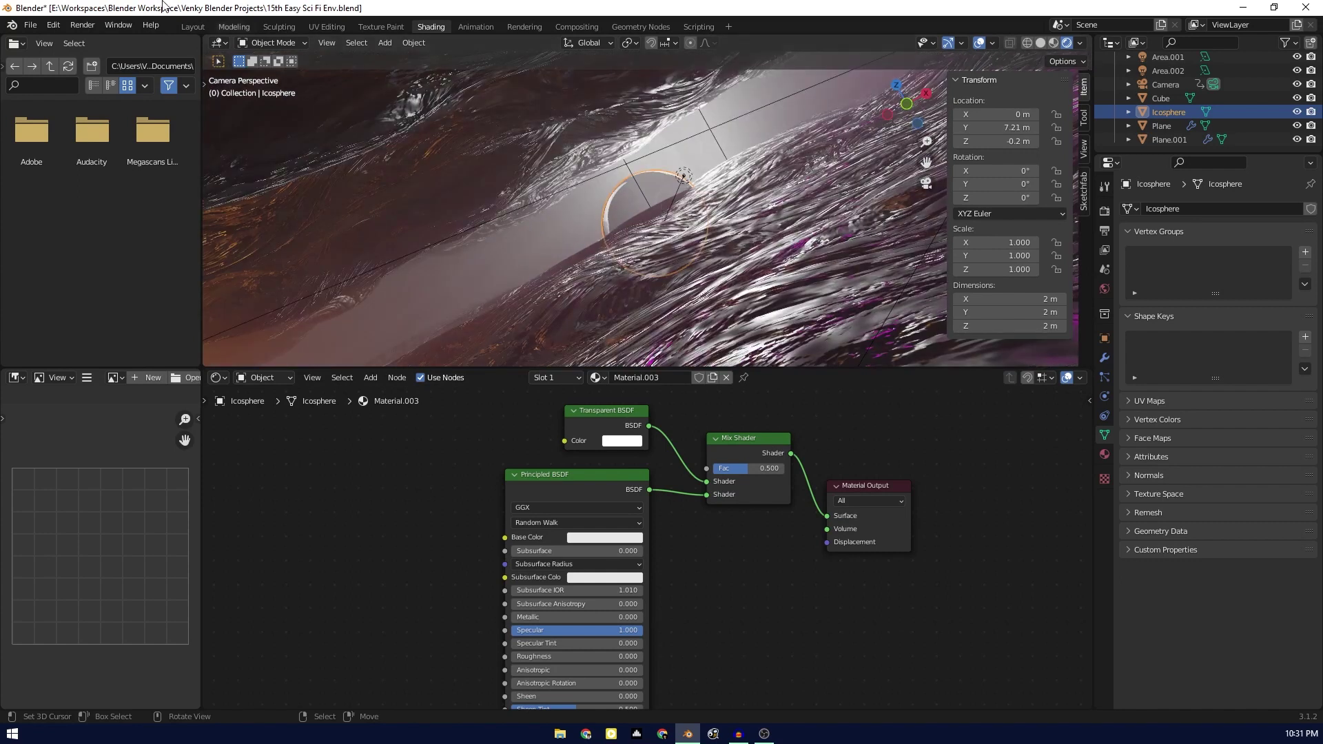
- Select the Camera in the Layout workspace and examine its location keyframes and the surrounding rendered terrain
{"action": "left_click", "coordinate": [193, 26]}
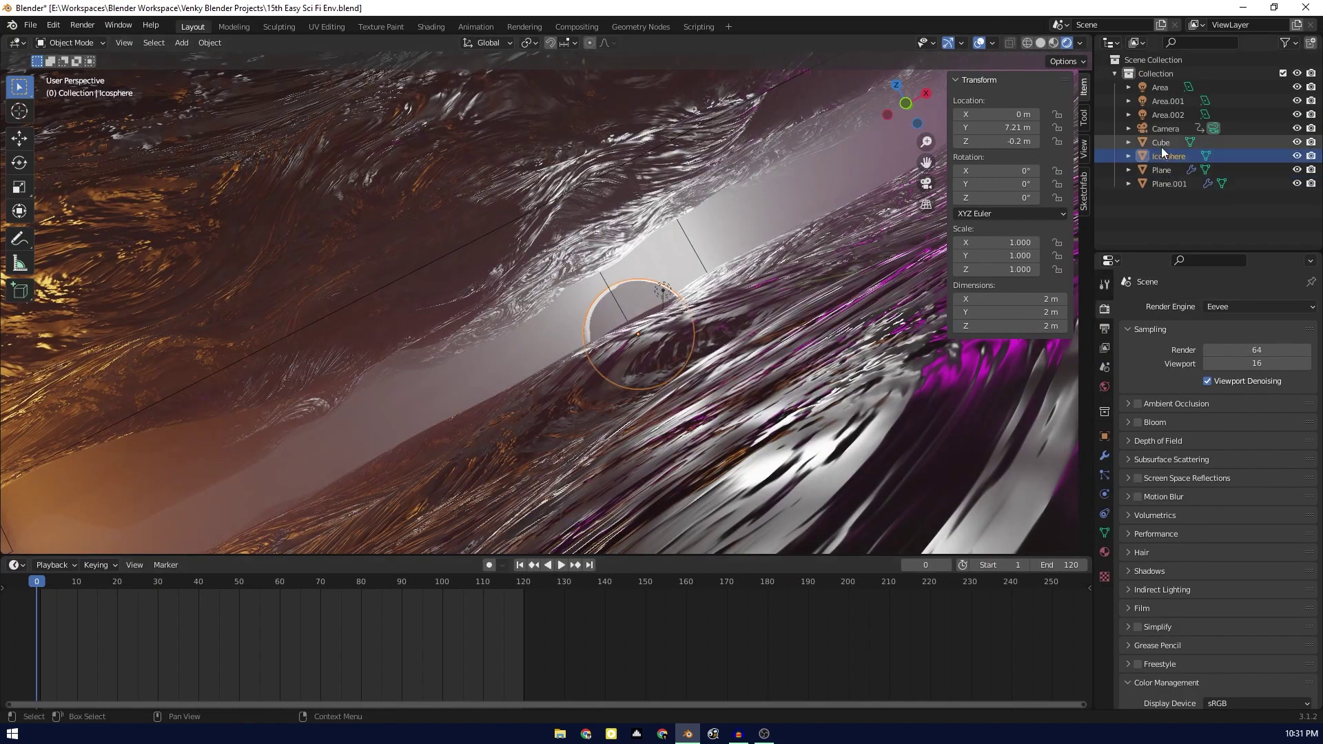
{"action": "left_click", "coordinate": [1170, 129]}
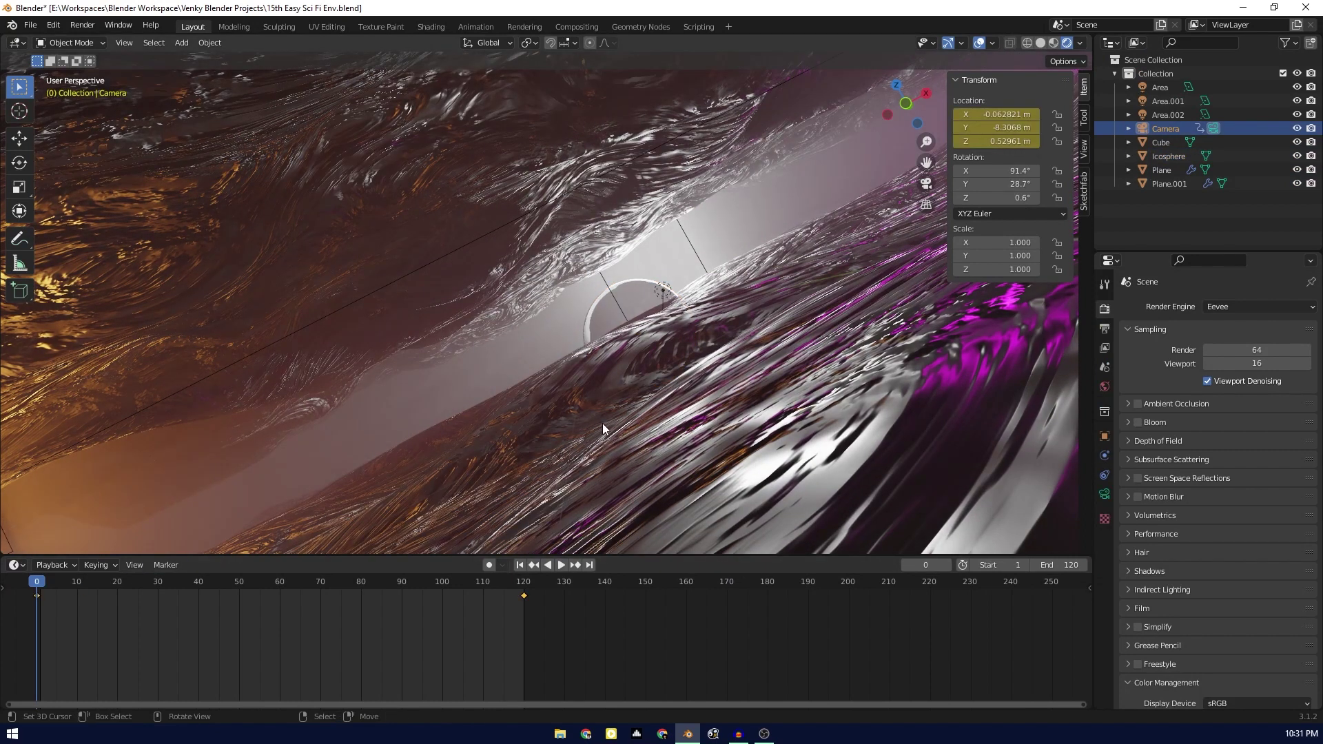
{"action": "middle_click_drag", "start_coordinate": [603, 423], "coordinate": [544, 407]}
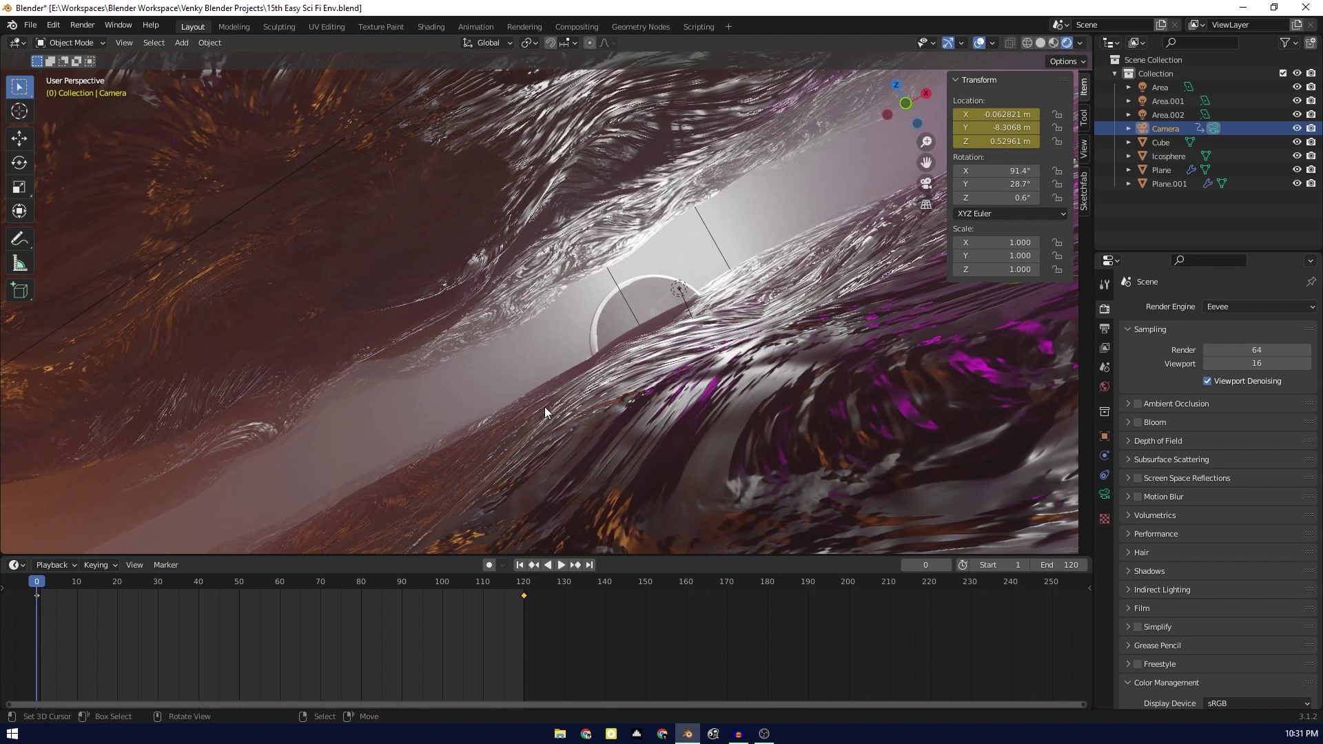